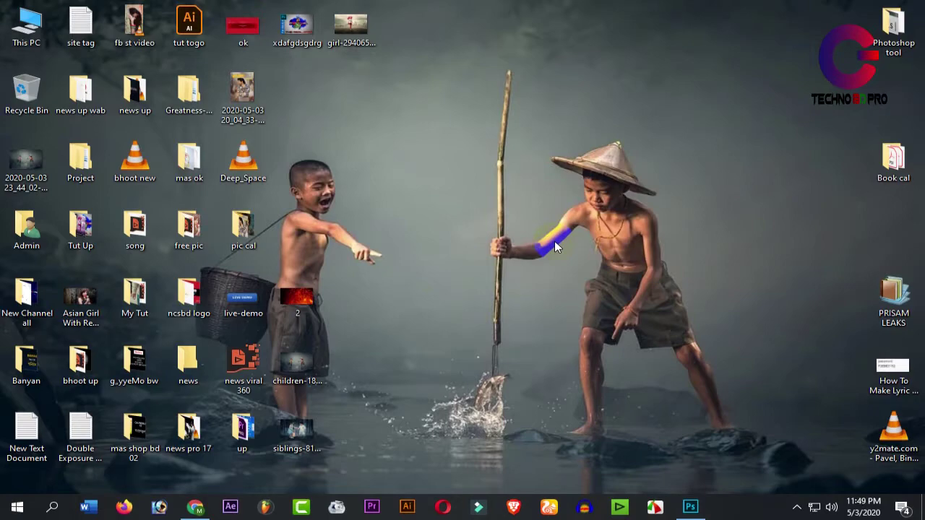
Switch to the open Photoshop window showing the red-scarf dancer on the road
left_click(702, 508)
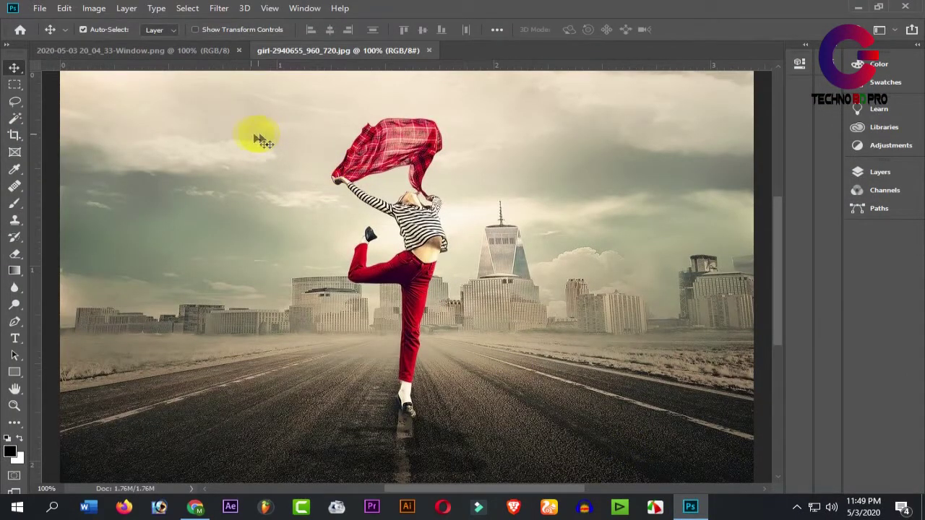
Show the movie poster zoomed on the man's face, cancelling the Background layer warning
left_click(145, 52)
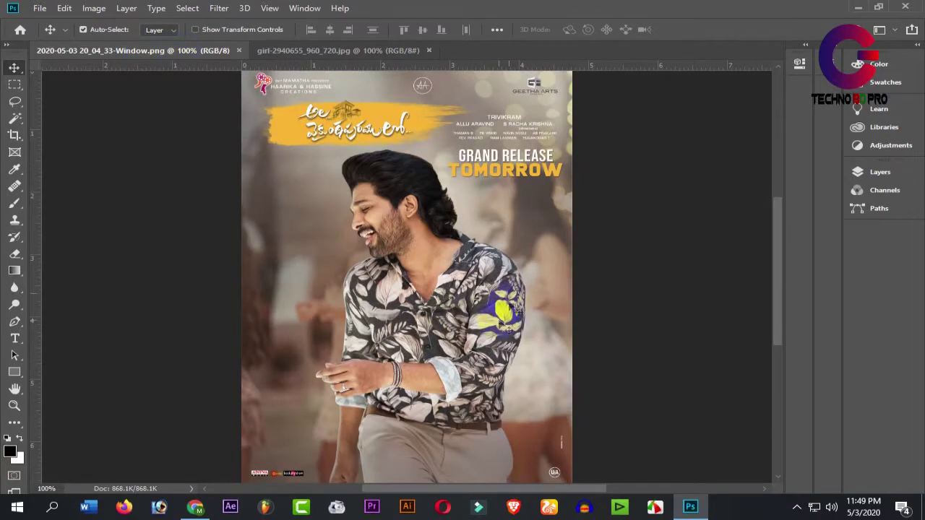
scroll(444, 224, "down", 2)
scroll(445, 224, "down", 2)
scroll(445, 224, "up", 3)
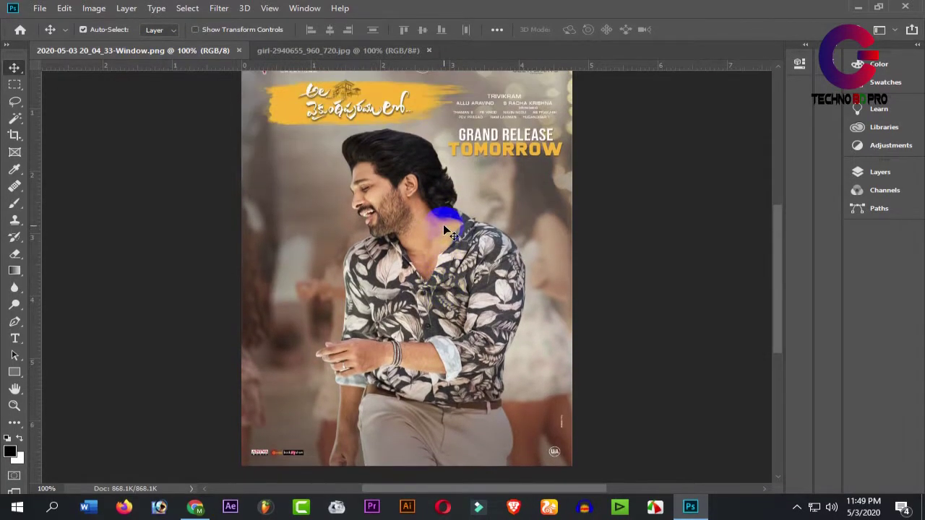
left_click(443, 226)
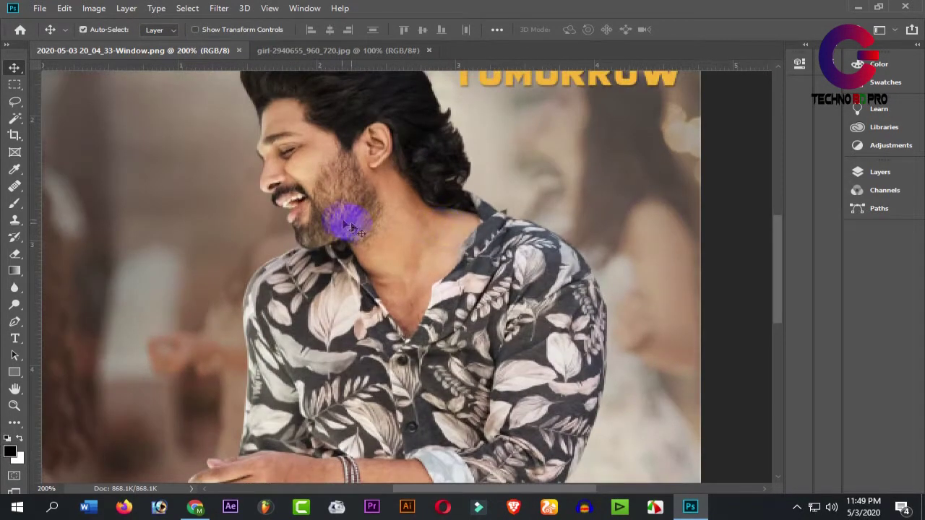
left_click_drag(349, 228, 354, 249)
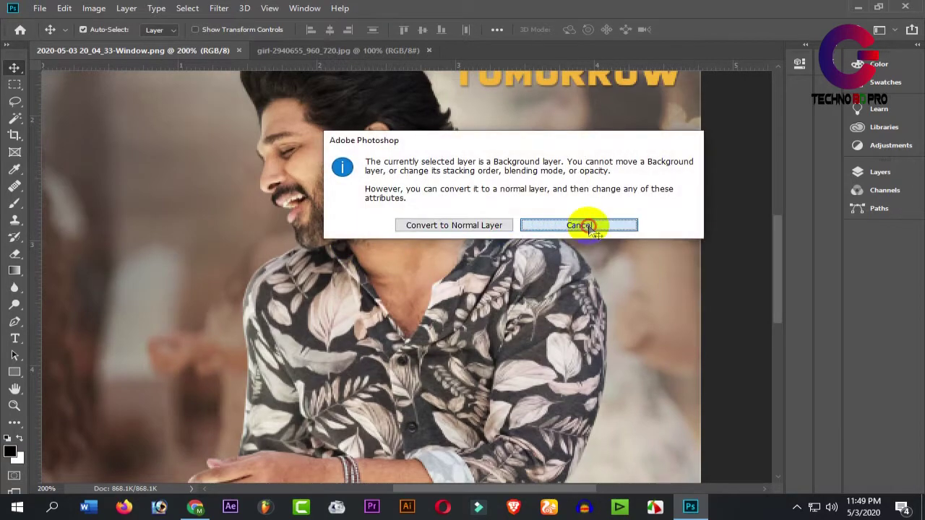
left_click(587, 226)
scroll(439, 289, "up", 3)
scroll(426, 285, "up", 1)
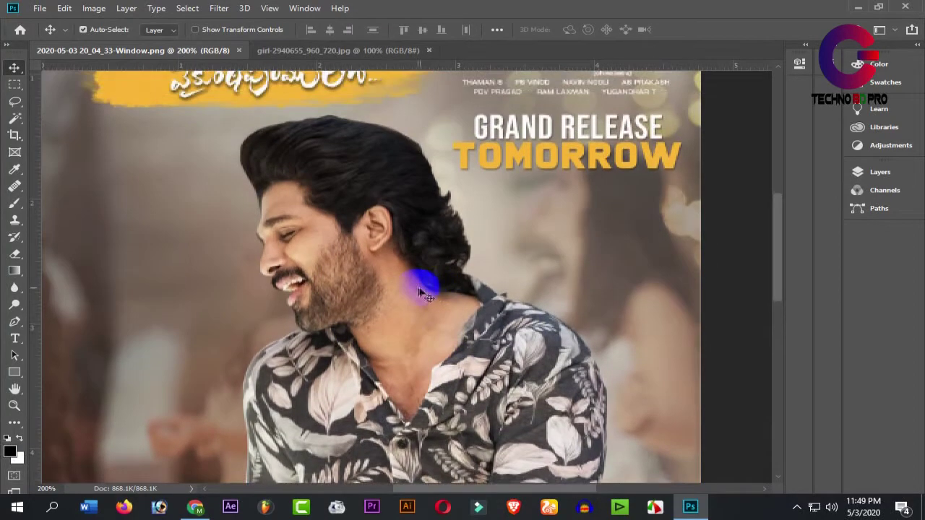
Switch the keyboard input language to English and nudge the poster view
left_click(794, 509)
right_click(840, 404)
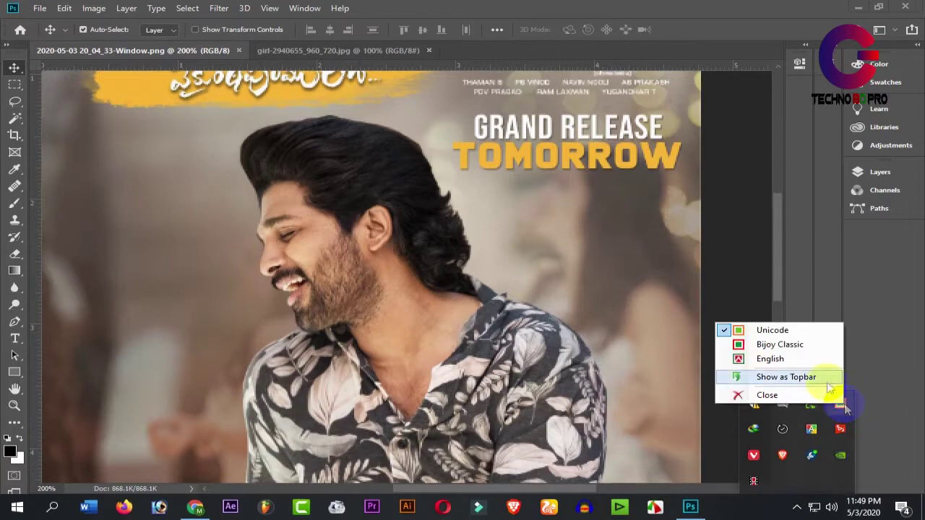
left_click(763, 358)
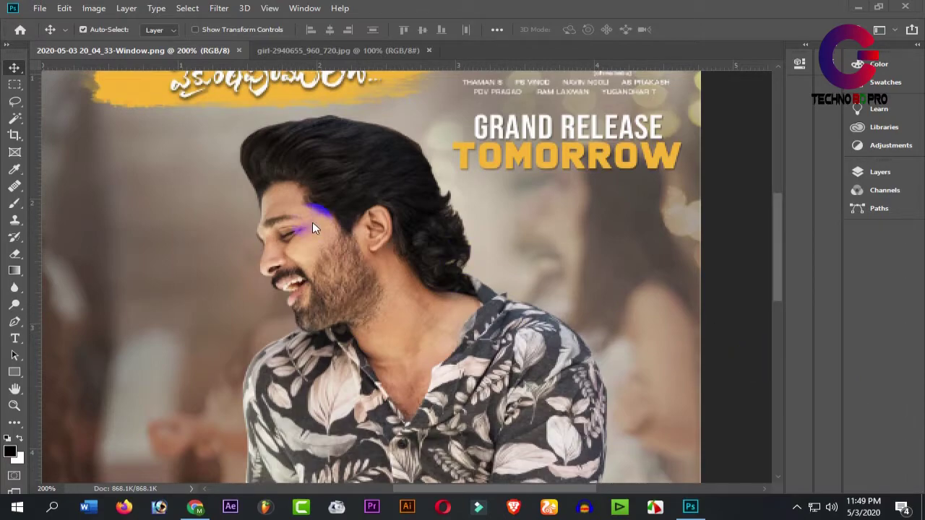
left_click(369, 251)
mouse_move(366, 280)
left_mouse_down()
mouse_move(407, 248)
mouse_move(409, 182)
mouse_move(407, 268)
mouse_move(385, 281)
left_mouse_up()
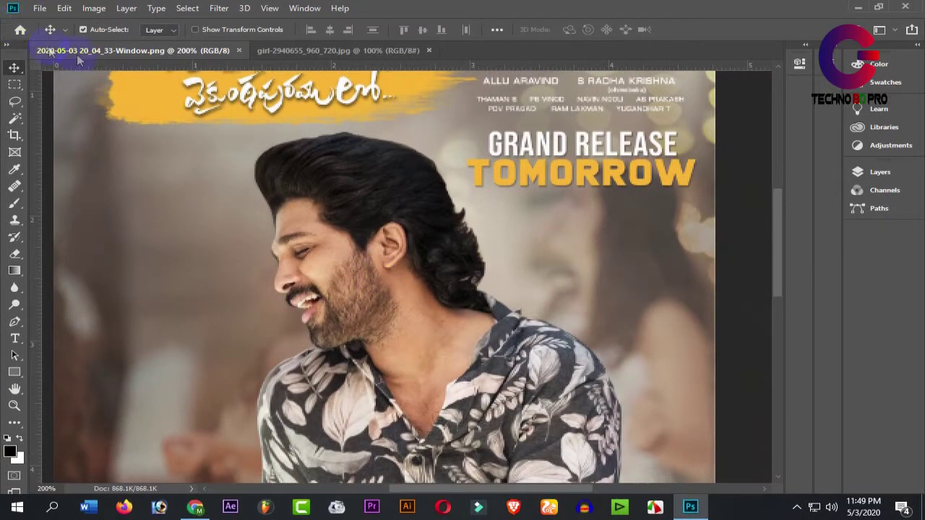
Create a new white 4 x 6 in portrait document at 300 ppi
left_click(45, 10)
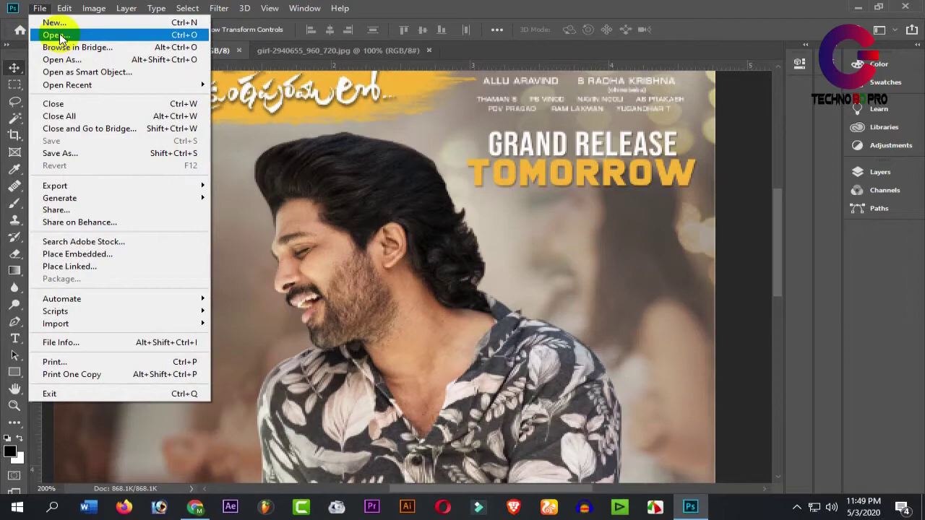
left_click(61, 26)
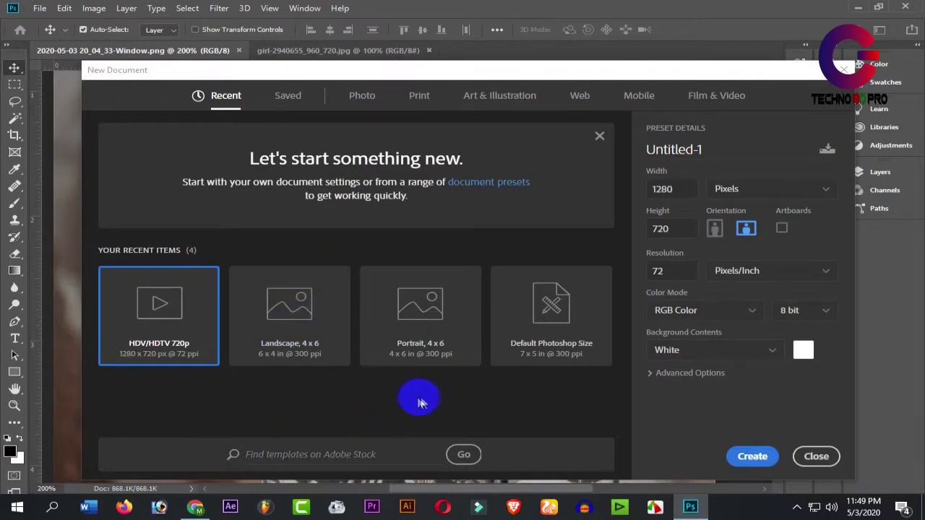
left_click(426, 325)
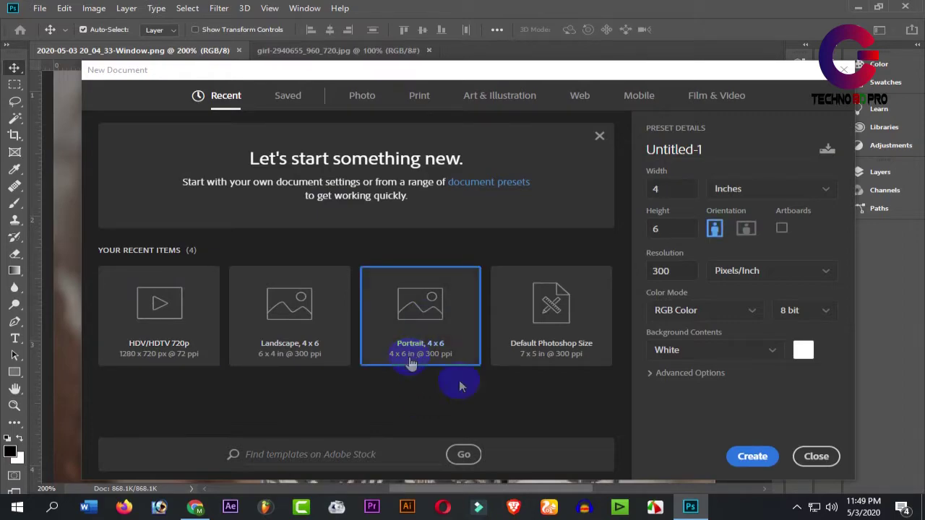
left_click(752, 455)
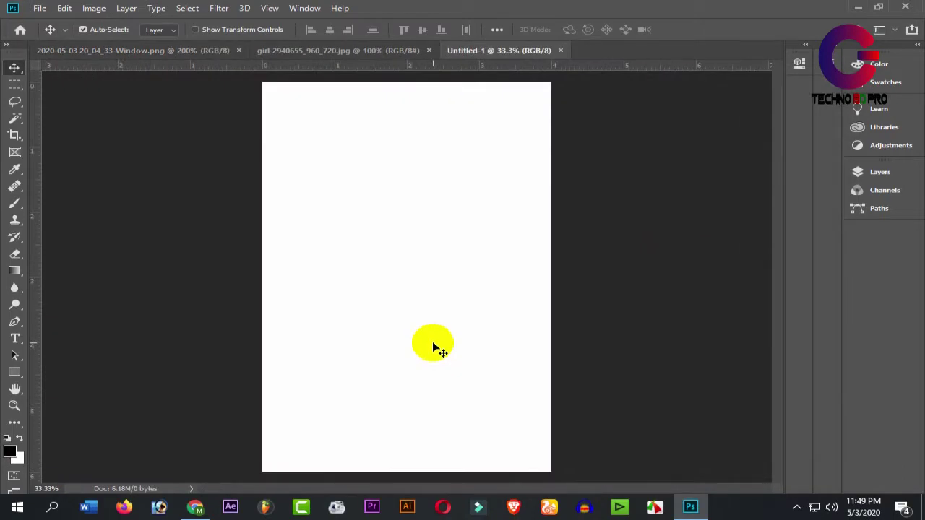
Rotate the canvas 90° clockwise into landscape and zoom to 50%
left_click(95, 9)
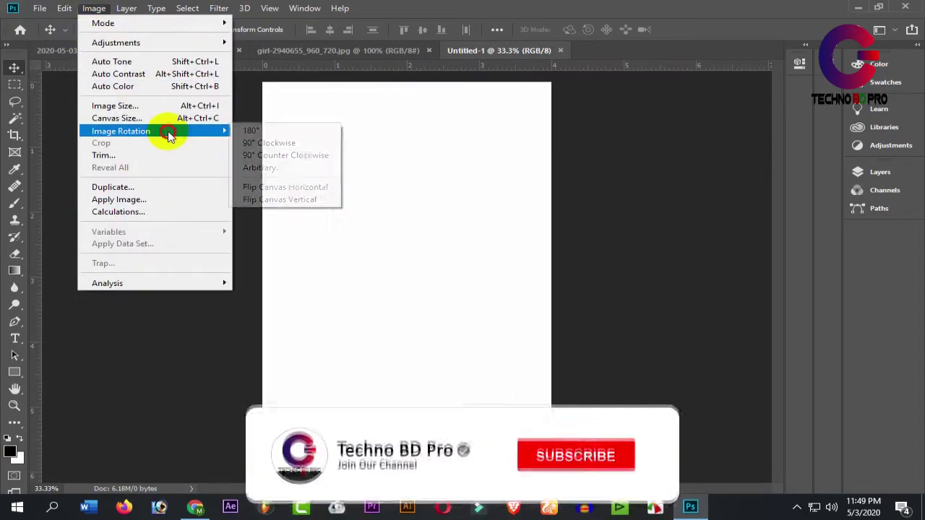
mouse_move(121, 131)
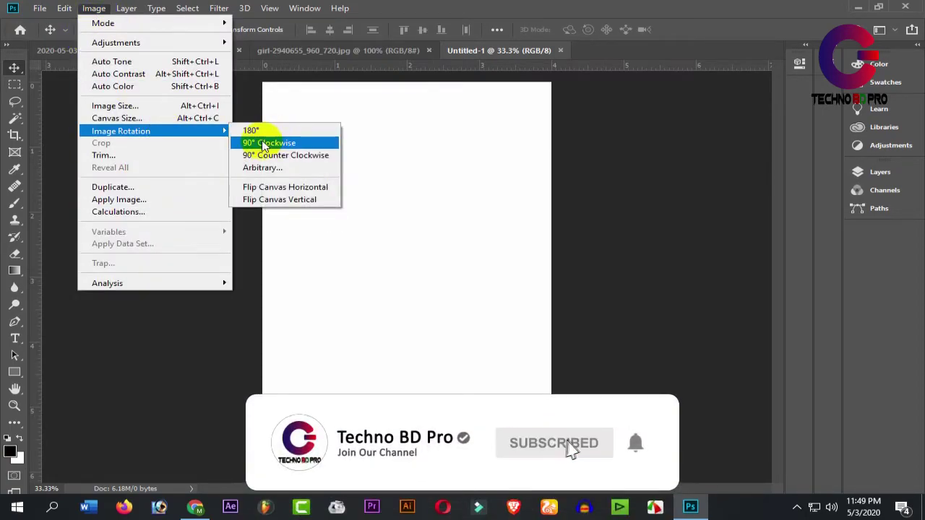
left_click(266, 142)
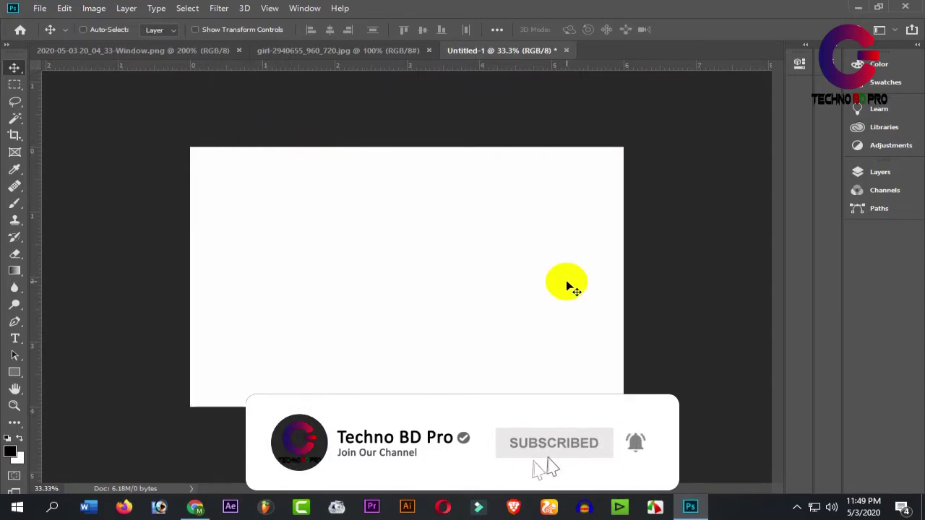
key("ctrl+plus")
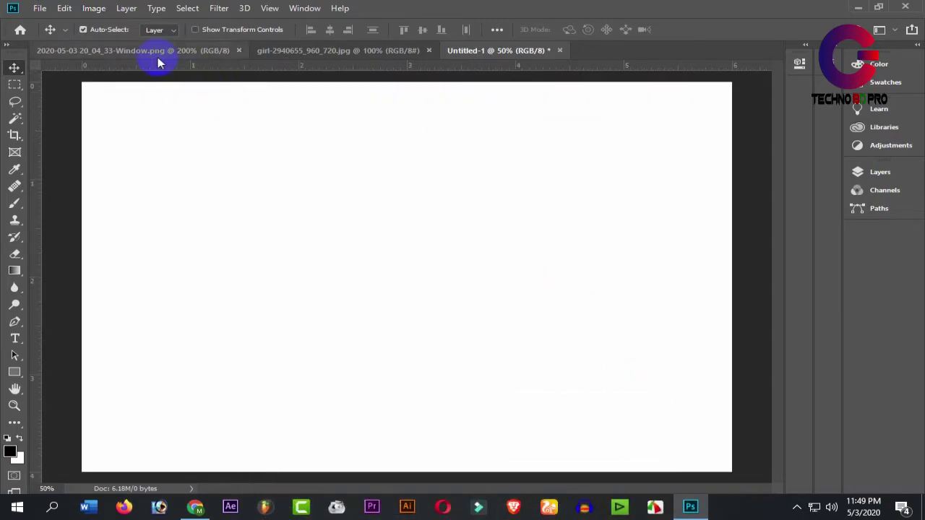
Return to the zoomed-in poster with the Quick Selection Tool active
left_click(141, 52)
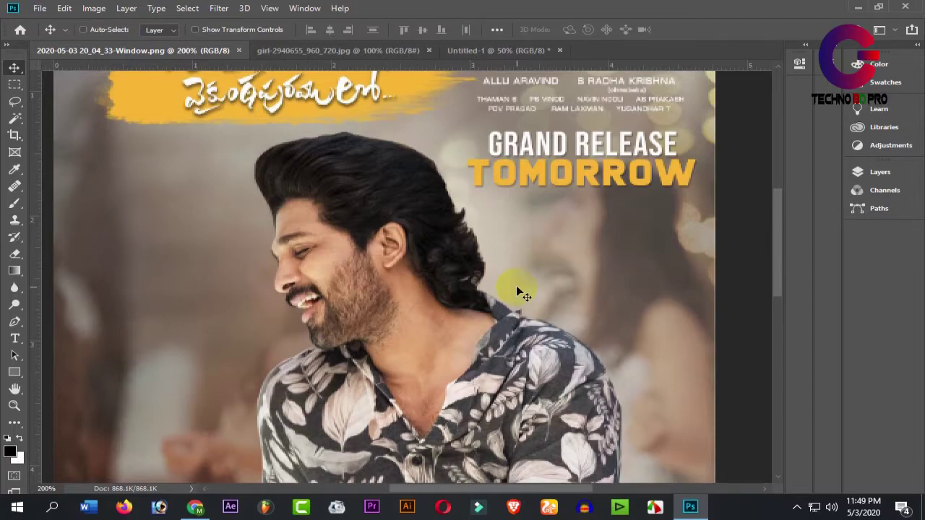
scroll(415, 286, "up", 1)
scroll(414, 287, "up", 1)
scroll(415, 285, "up", 1)
scroll(414, 285, "up", 1)
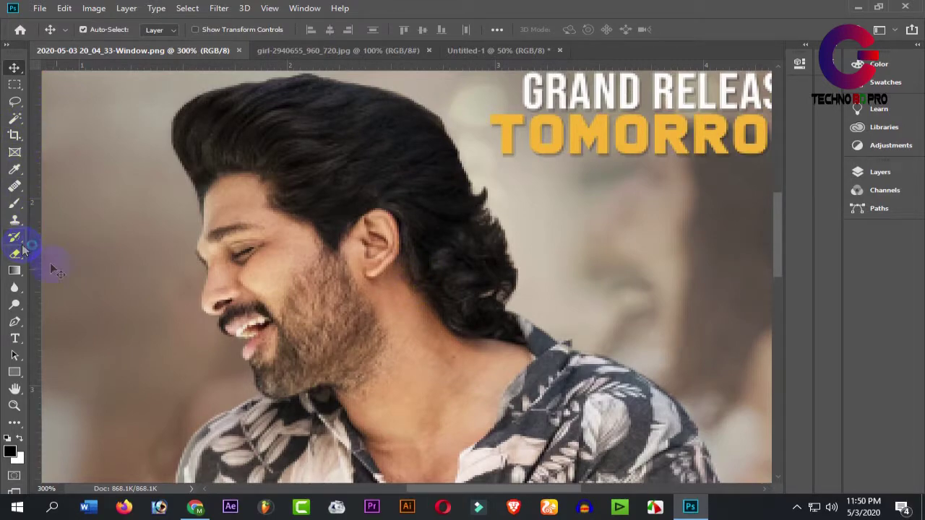
left_click(16, 116)
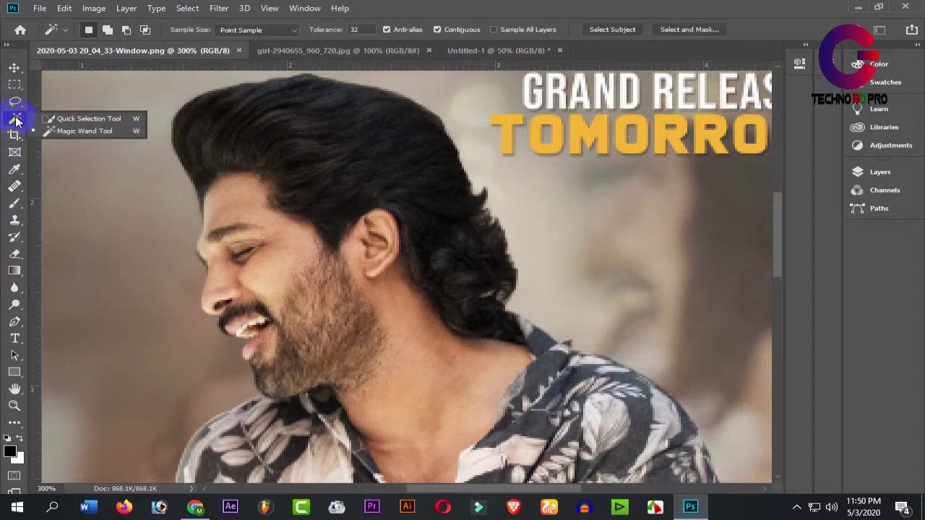
left_click(72, 117)
scroll(310, 199, "up", 2)
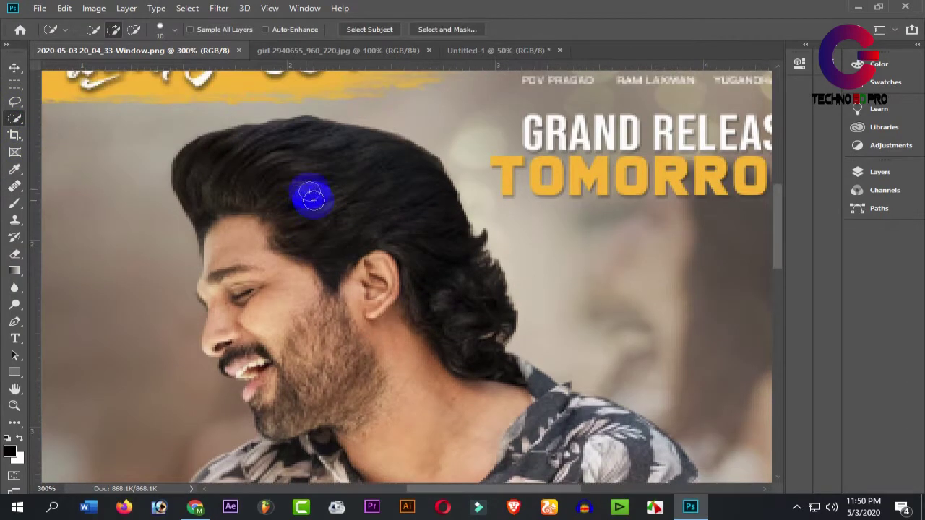
Select the man's hair, face, left shoulder, collar and left sleeve edge
mouse_move(311, 195)
left_mouse_down()
mouse_move(276, 292)
mouse_move(291, 325)
mouse_move(325, 320)
mouse_move(345, 347)
mouse_move(305, 372)
mouse_move(248, 362)
left_mouse_up()
scroll(289, 339, "down", 2)
scroll(320, 324, "down", 3)
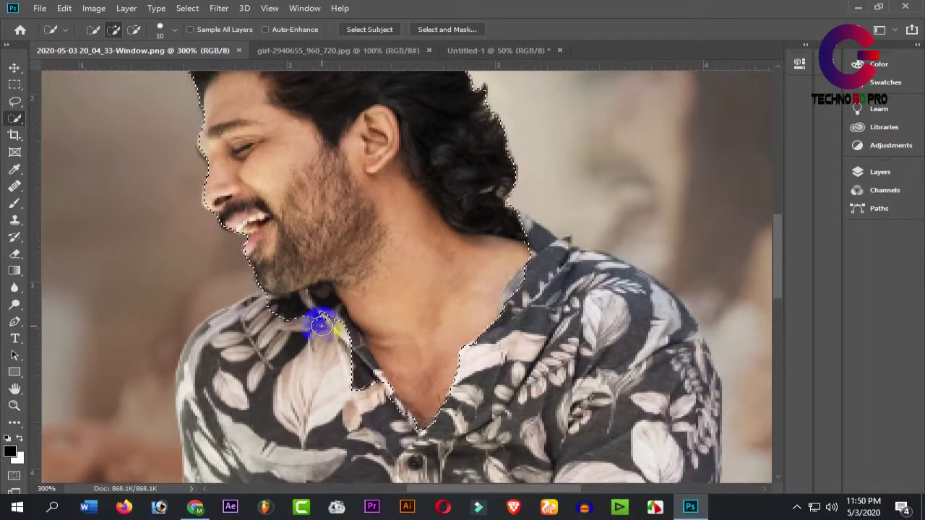
mouse_move(321, 325)
left_mouse_down()
mouse_move(282, 347)
mouse_move(252, 313)
mouse_move(266, 300)
mouse_move(217, 341)
mouse_move(217, 383)
mouse_move(204, 351)
mouse_move(208, 330)
mouse_move(226, 341)
left_mouse_up()
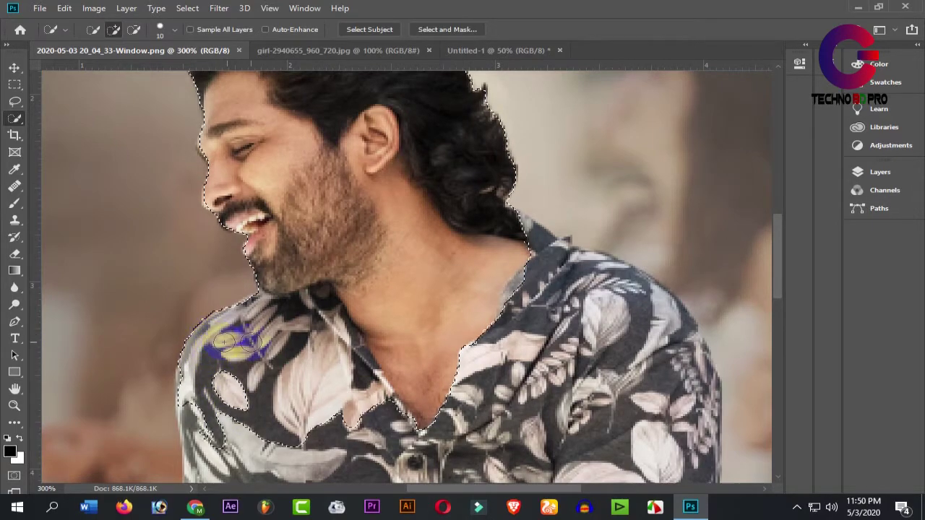
scroll(226, 341, "down", 3)
left_click_drag(226, 262, 226, 348)
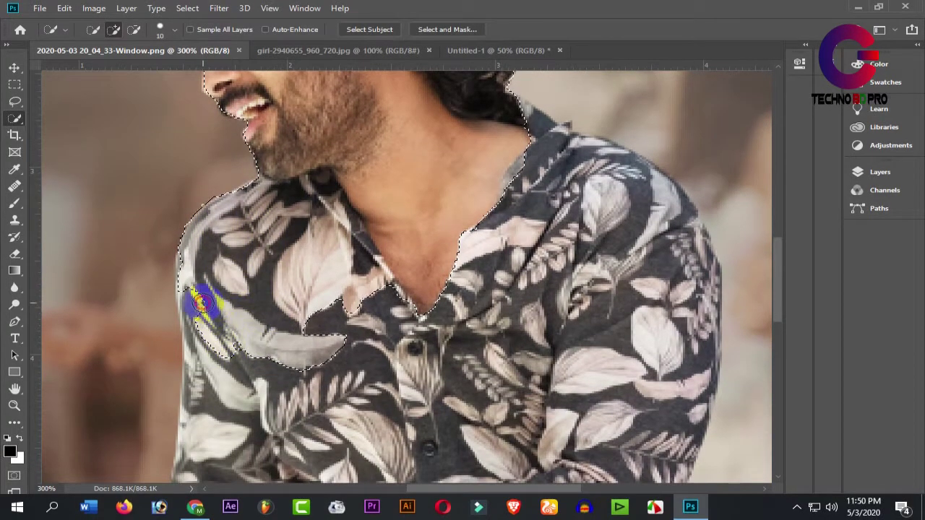
mouse_move(202, 304)
left_mouse_down()
mouse_move(200, 349)
mouse_move(187, 261)
mouse_move(200, 409)
mouse_move(263, 385)
mouse_move(254, 368)
mouse_move(320, 397)
mouse_move(429, 320)
mouse_move(475, 268)
mouse_move(495, 282)
mouse_move(541, 145)
mouse_move(527, 118)
mouse_move(578, 190)
left_mouse_up()
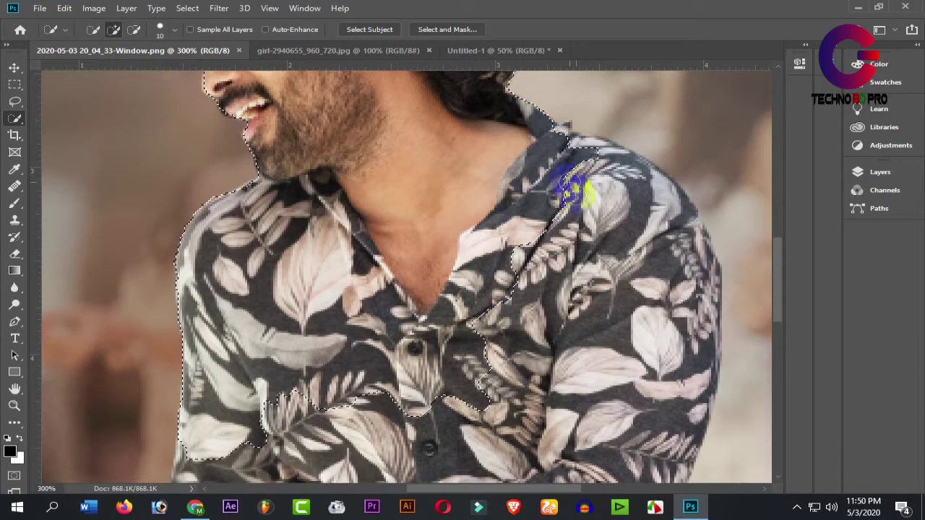
Add the upper and right shoulder and the shirt's right-edge notch to the selection
scroll(568, 231, "up", 1)
scroll(568, 232, "up", 5)
scroll(565, 231, "up", 2)
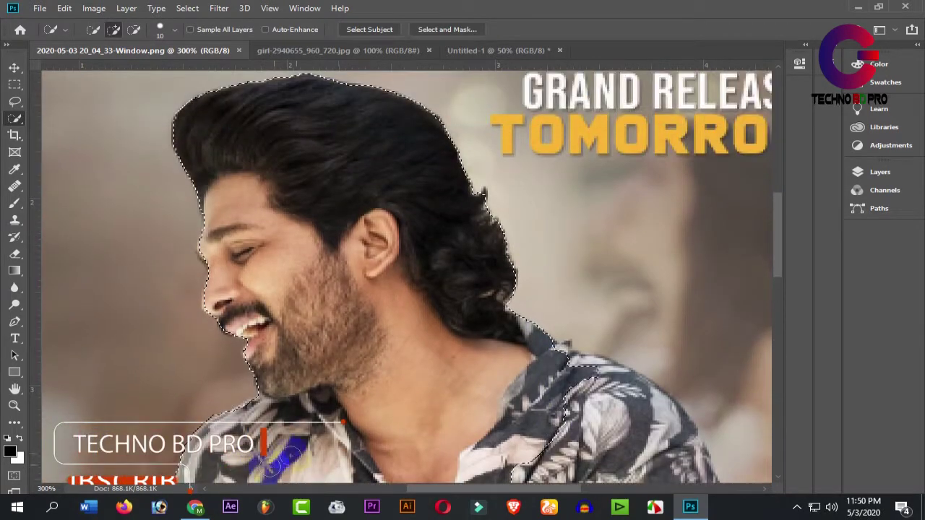
mouse_move(385, 417)
left_mouse_down()
mouse_move(351, 355)
mouse_move(236, 231)
left_mouse_up()
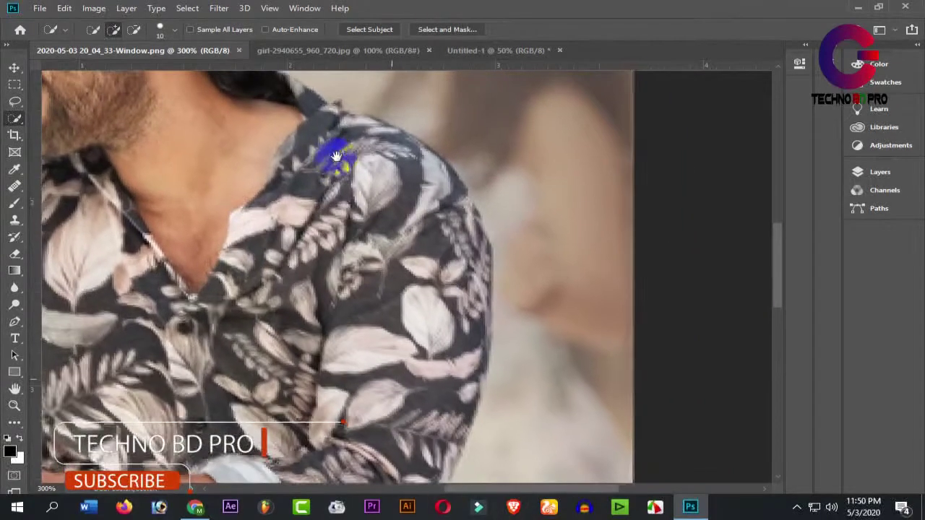
mouse_move(337, 158)
left_mouse_down()
mouse_move(371, 176)
mouse_move(368, 123)
mouse_move(319, 112)
mouse_move(327, 114)
left_mouse_up()
mouse_move(378, 150)
left_mouse_down()
mouse_move(392, 161)
mouse_move(382, 140)
mouse_move(403, 149)
mouse_move(368, 125)
mouse_move(455, 201)
mouse_move(448, 209)
mouse_move(471, 231)
mouse_move(470, 273)
mouse_move(444, 354)
mouse_move(424, 256)
mouse_move(401, 248)
mouse_move(305, 320)
mouse_move(285, 375)
mouse_move(219, 374)
mouse_move(247, 417)
mouse_move(334, 326)
mouse_move(326, 413)
mouse_move(391, 302)
mouse_move(388, 244)
left_mouse_up()
mouse_move(427, 269)
left_mouse_down()
mouse_move(447, 254)
mouse_move(423, 310)
mouse_move(337, 313)
mouse_move(309, 369)
left_mouse_up()
Add the lower sleeve, wrist, shirt's left side, forearm and cuff to the selection
scroll(308, 368, "down", 2)
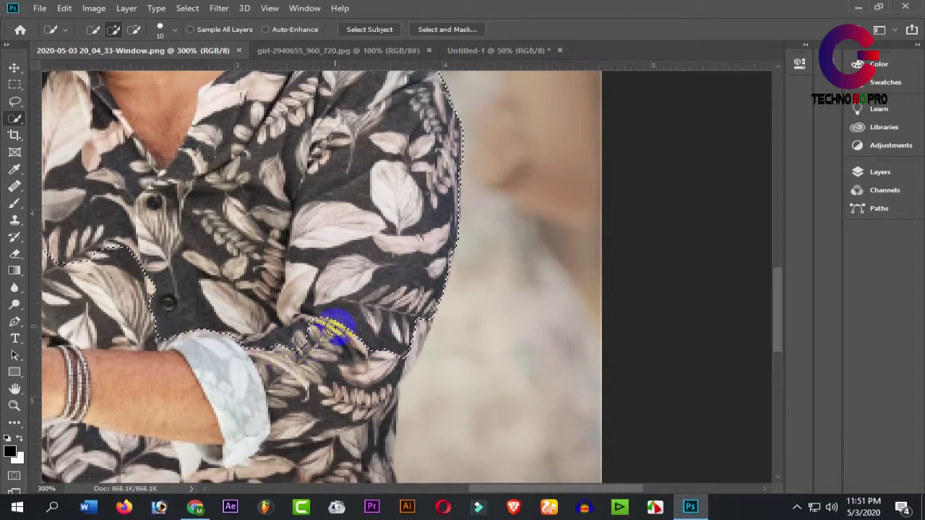
mouse_move(331, 320)
left_mouse_down()
mouse_move(327, 368)
mouse_move(299, 382)
mouse_move(231, 351)
mouse_move(224, 376)
left_mouse_up()
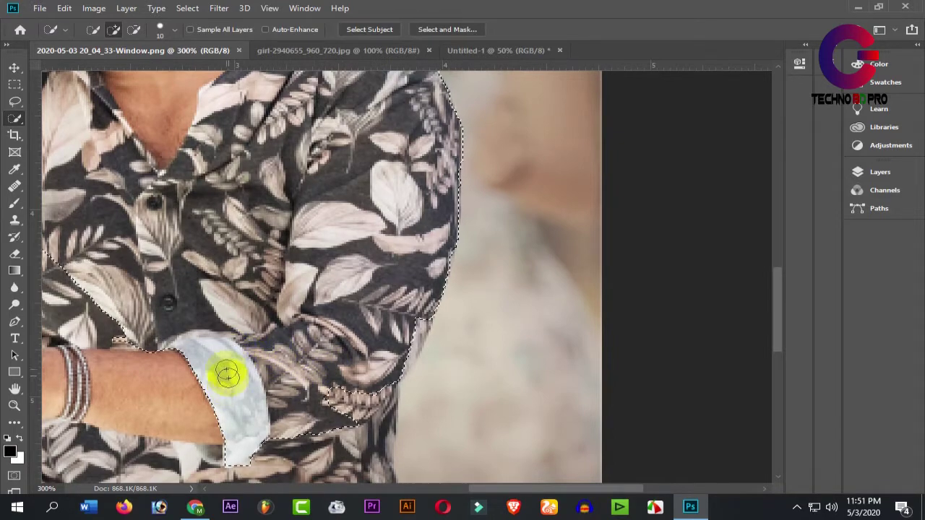
scroll(278, 325, "down", 2)
mouse_move(278, 325)
left_mouse_down()
mouse_move(355, 377)
mouse_move(377, 351)
mouse_move(368, 413)
mouse_move(354, 412)
mouse_move(363, 430)
mouse_move(378, 398)
mouse_move(373, 423)
mouse_move(320, 440)
mouse_move(282, 415)
mouse_move(289, 371)
mouse_move(253, 402)
mouse_move(215, 409)
mouse_move(186, 437)
mouse_move(367, 429)
left_mouse_up()
scroll(282, 415, "down", 2)
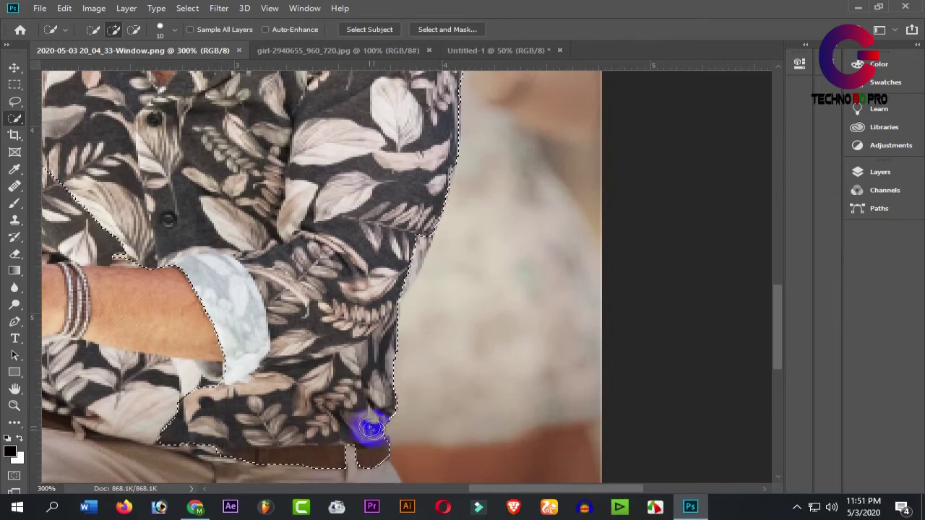
left_click_drag(178, 380, 471, 372)
mouse_move(355, 247)
left_mouse_down()
mouse_move(363, 190)
mouse_move(384, 231)
mouse_move(440, 243)
mouse_move(265, 239)
mouse_move(297, 254)
left_mouse_up()
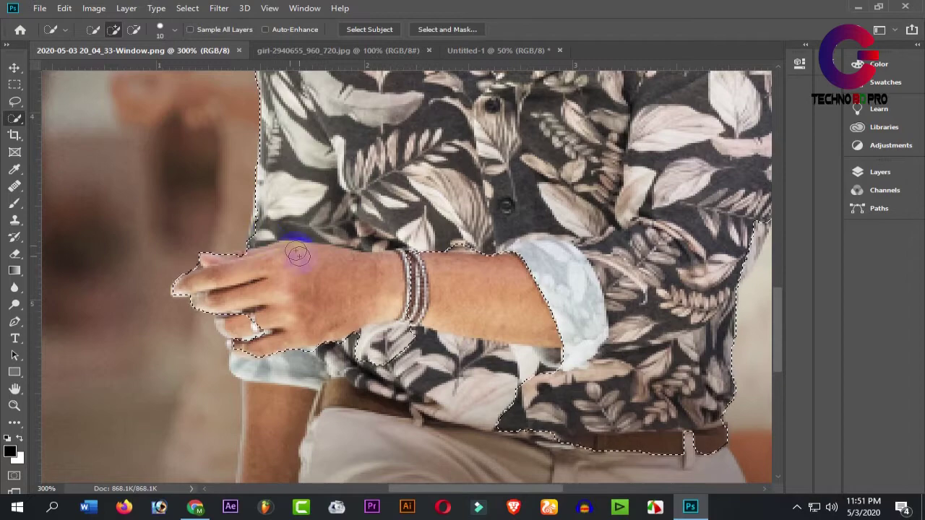
left_click(263, 223)
left_click_drag(267, 211, 369, 247)
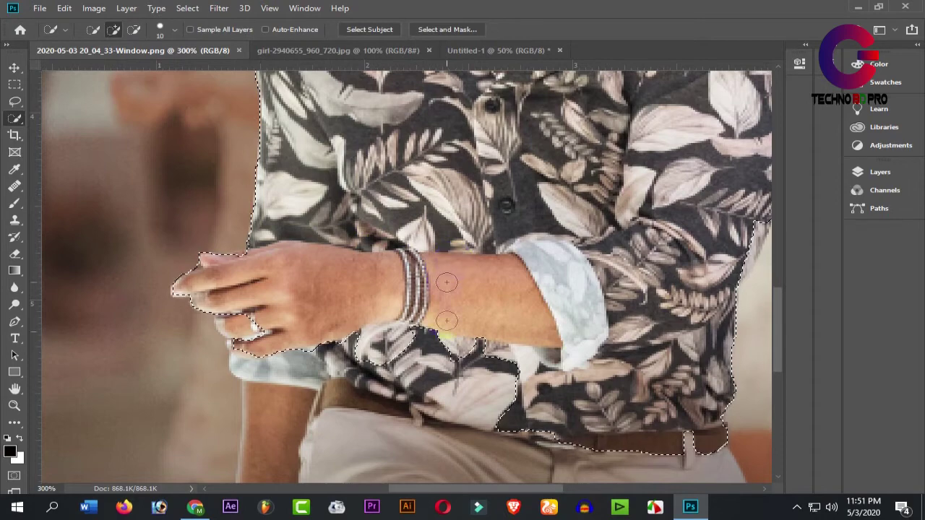
left_click_drag(412, 289, 443, 343)
left_click_drag(417, 387, 325, 385)
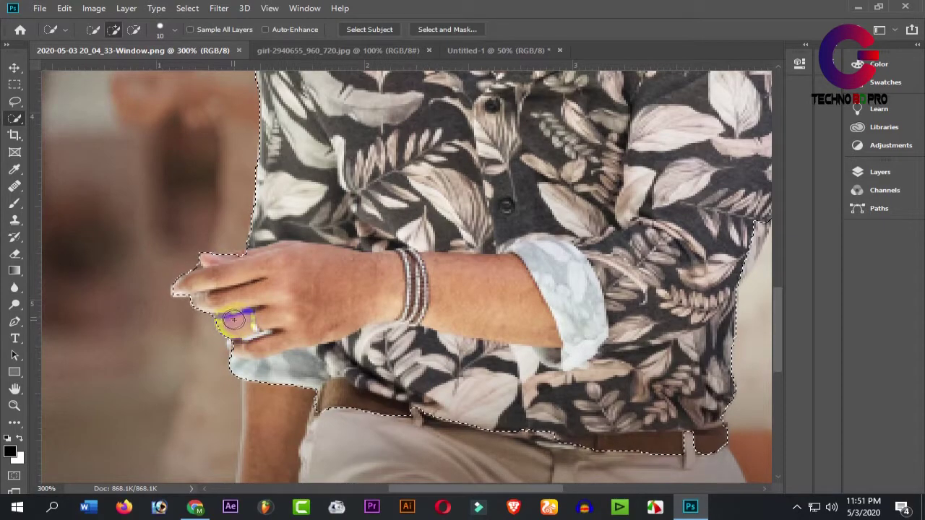
Extend the selection along the shirt's right edge
scroll(365, 382, "up", 3)
scroll(365, 386, "up", 2)
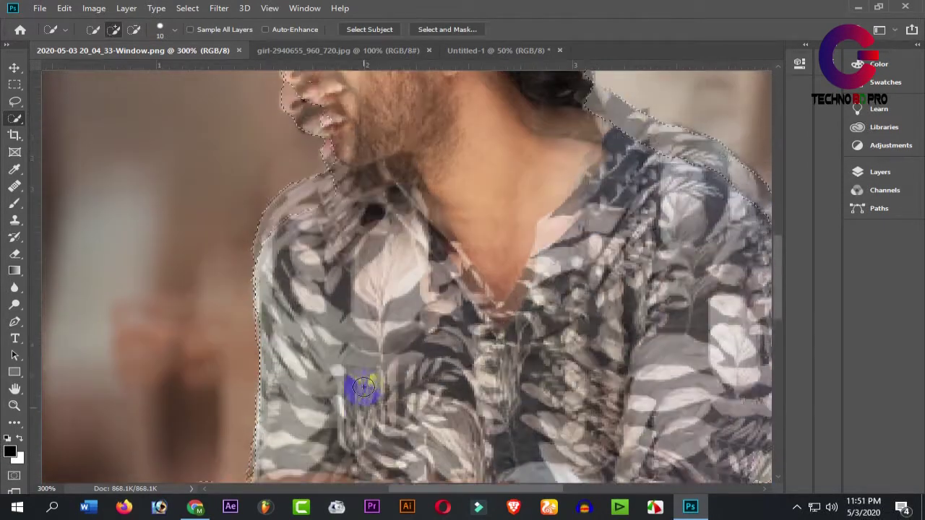
scroll(429, 306, "right", 2)
scroll(496, 384, "right", 2)
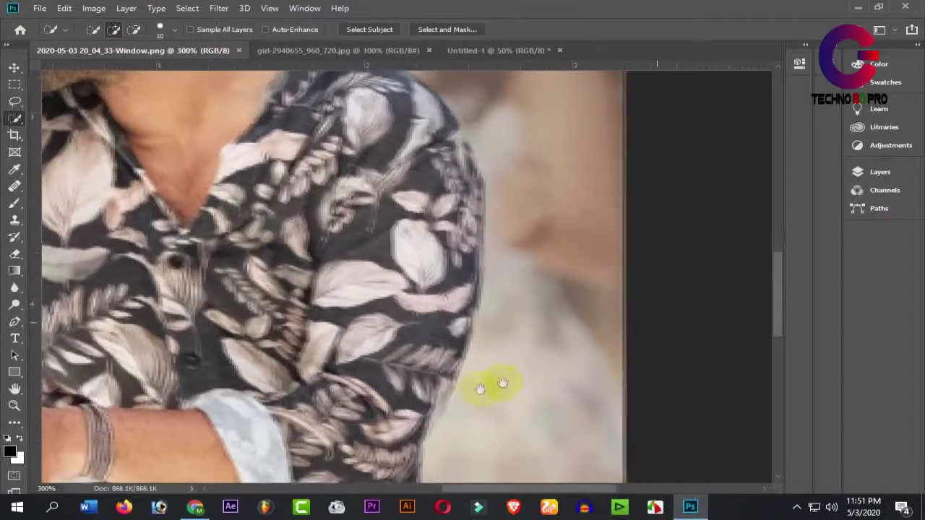
scroll(440, 382, "right", 1)
mouse_move(439, 381)
left_mouse_down()
mouse_move(470, 310)
mouse_move(471, 274)
mouse_move(459, 304)
left_mouse_up()
Refine the selection around the head, lips and chin, then zoom to 100%
scroll(355, 279, "up", 2)
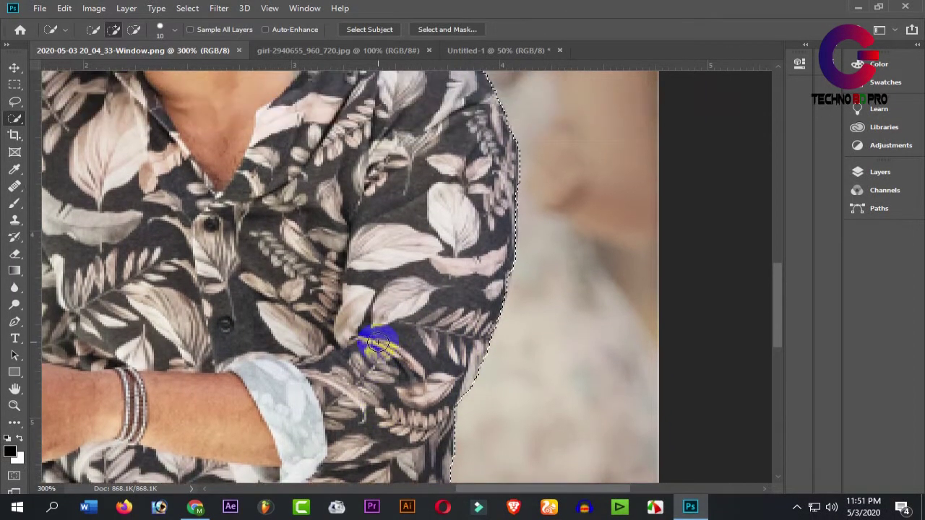
scroll(378, 340, "up", 4)
scroll(378, 341, "up", 2)
scroll(378, 341, "up", 2)
scroll(378, 341, "up", 2)
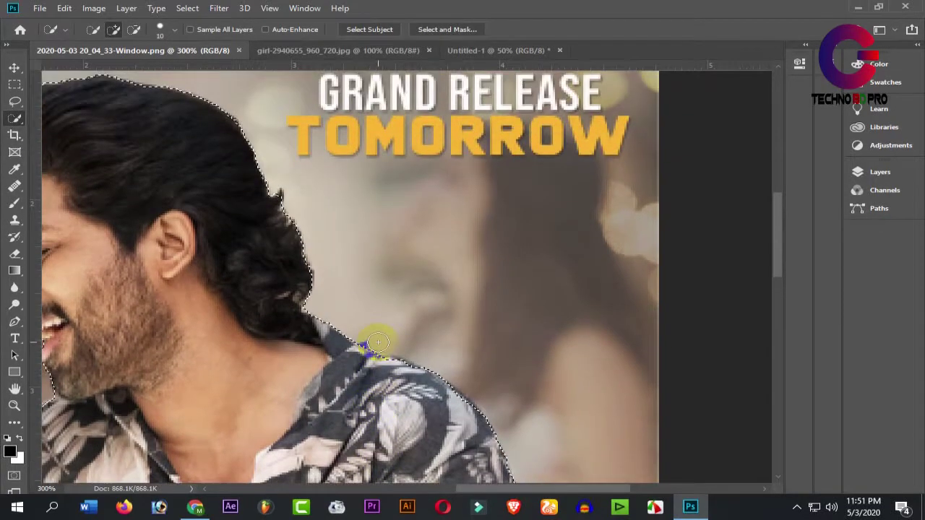
scroll(378, 342, "up", 2)
scroll(378, 342, "up", 1)
left_click_drag(281, 310, 424, 254)
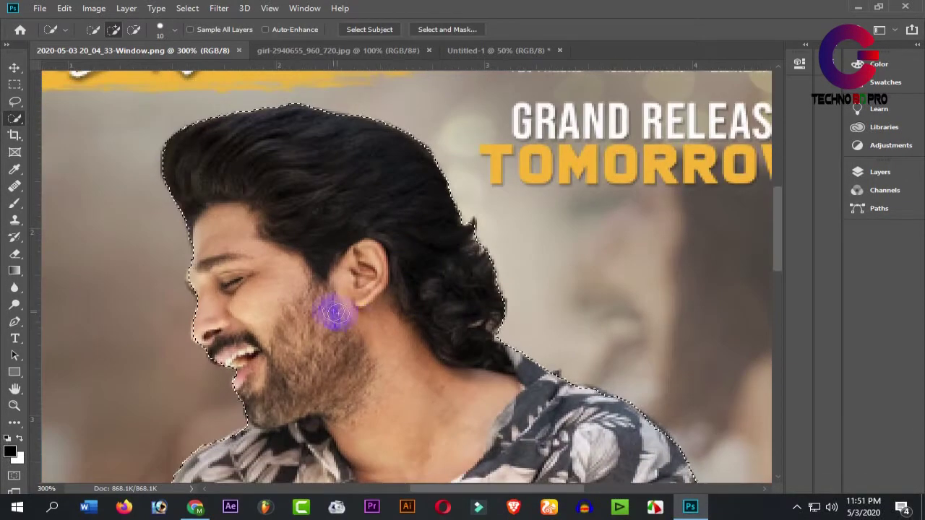
scroll(290, 309, "up", 2)
scroll(223, 320, "up", 2)
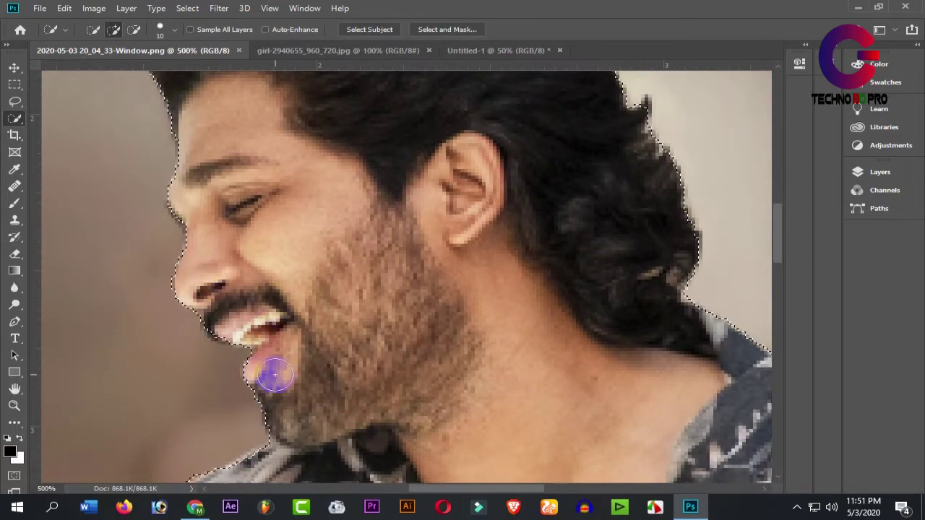
left_click_drag(275, 374, 237, 326)
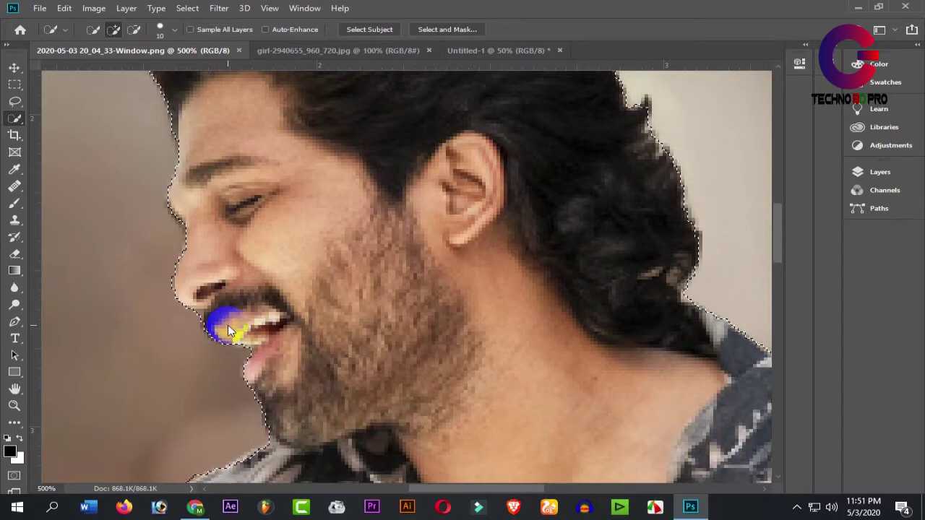
scroll(396, 295, "down", 2)
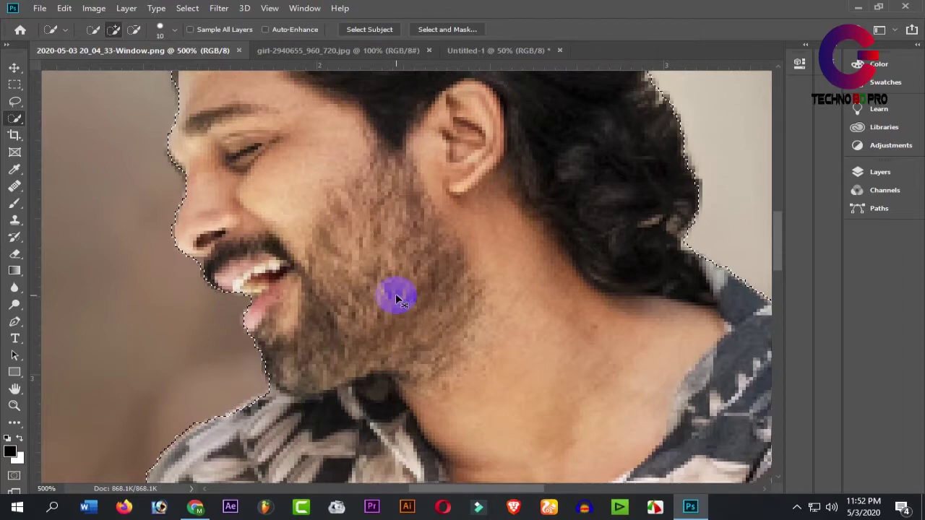
scroll(396, 295, "down", 1)
scroll(396, 297, "down", 1)
scroll(392, 297, "down", 2)
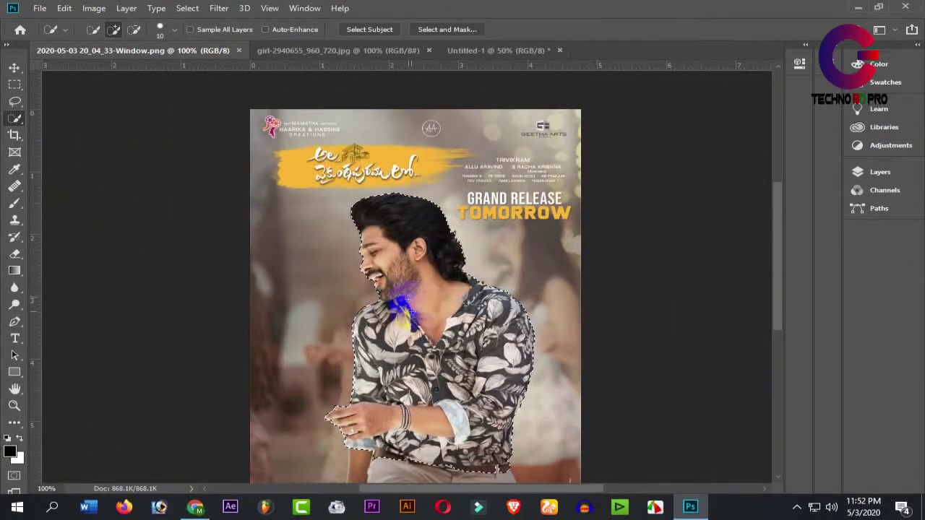
Feather the man's selection with a 1 px radius
right_click(411, 262)
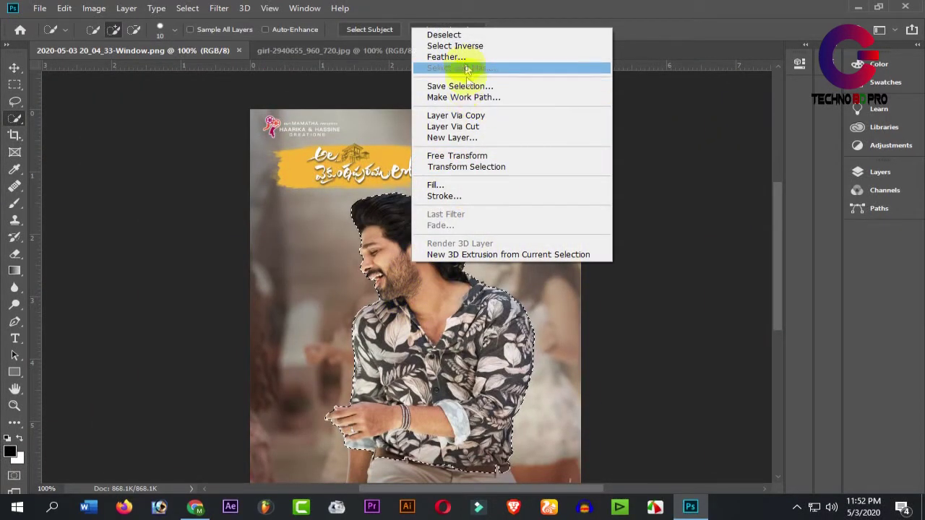
left_click(447, 57)
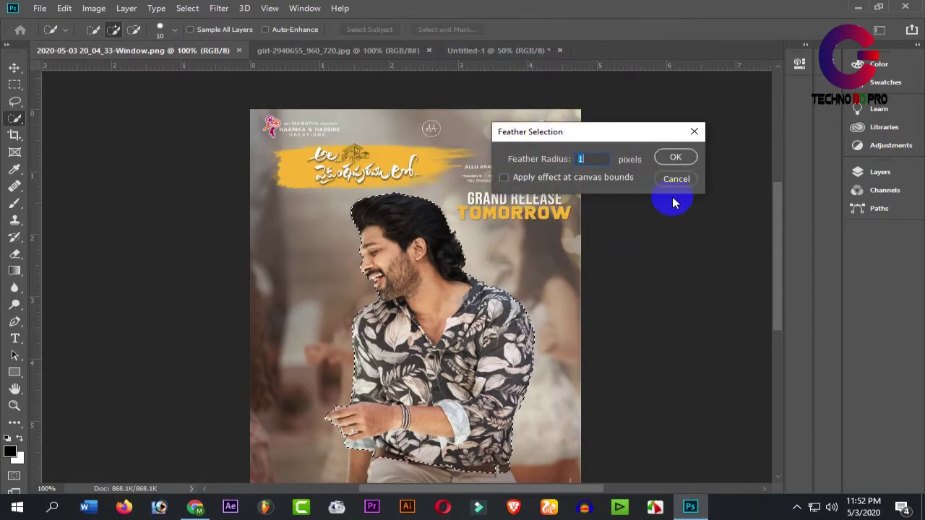
left_click(677, 158)
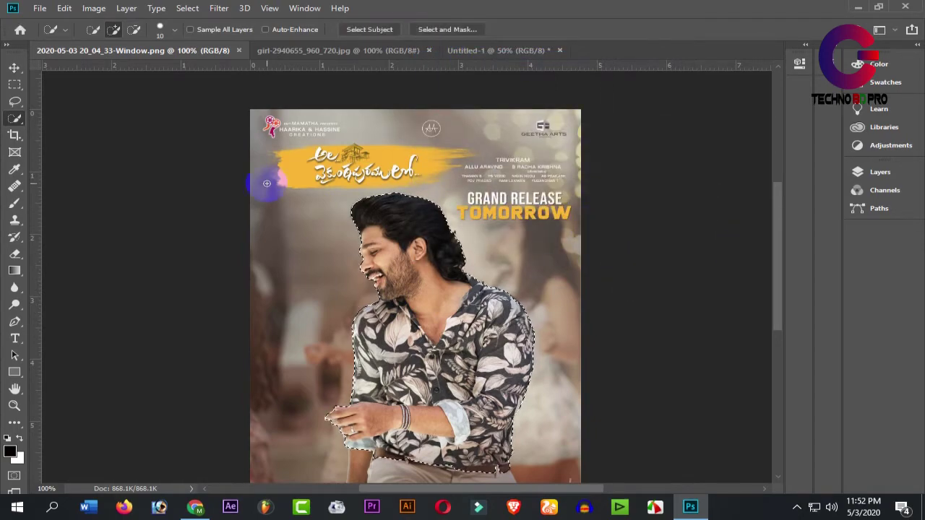
left_click(14, 68)
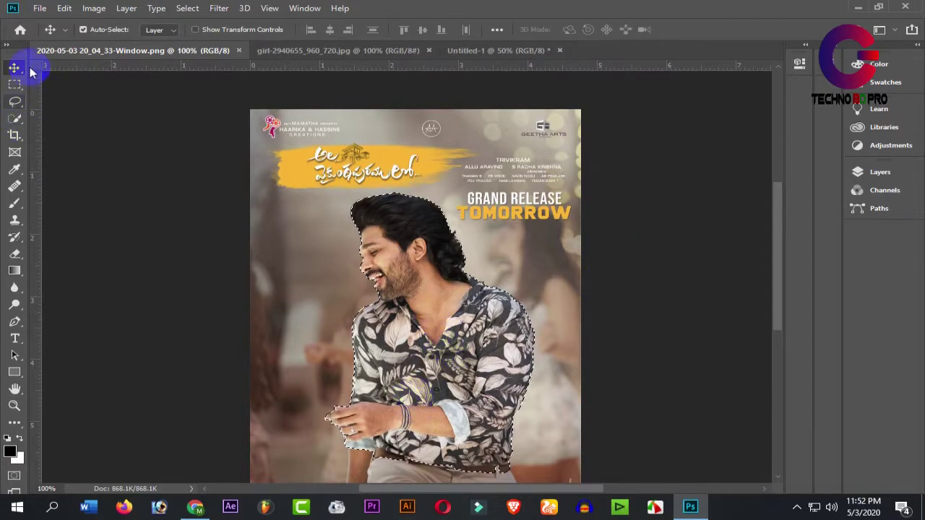
Move the man into Untitled-1, scale him to about 394% and position him
mouse_move(470, 389)
left_mouse_down()
mouse_move(443, 257)
mouse_move(484, 52)
mouse_move(419, 295)
mouse_move(394, 320)
mouse_move(411, 316)
mouse_move(664, 487)
left_mouse_up()
key("ctrl+minus")
key("ctrl+t")
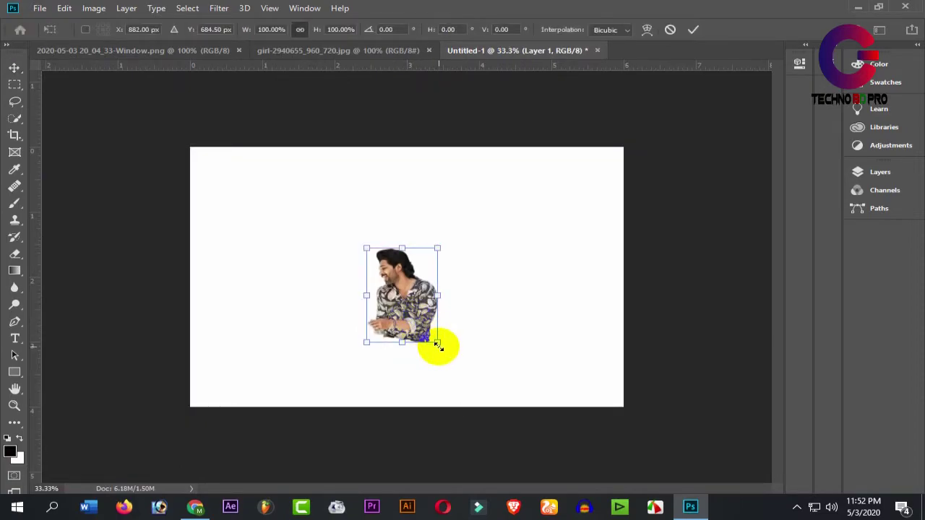
mouse_move(449, 324)
left_mouse_down()
mouse_move(428, 290)
mouse_move(426, 303)
left_mouse_up()
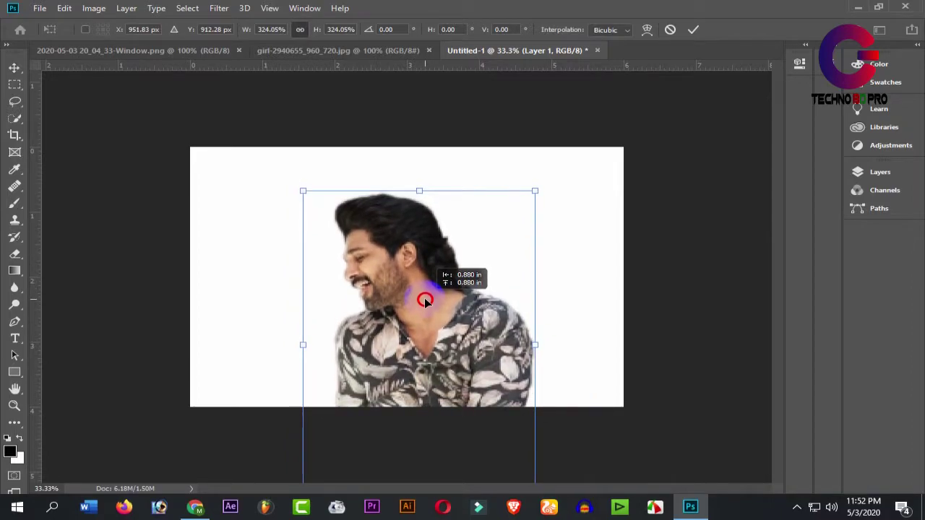
left_click_drag(534, 190, 578, 117)
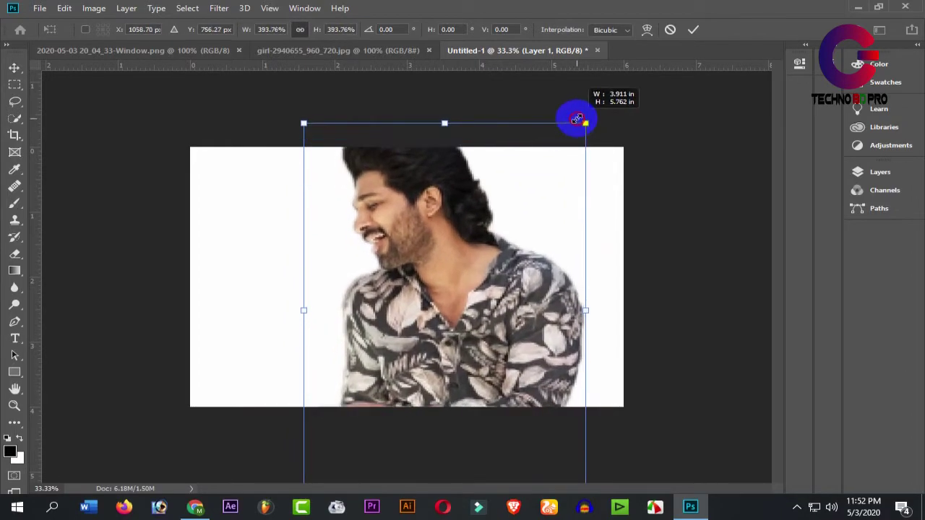
left_click_drag(475, 208, 445, 265)
key("Return")
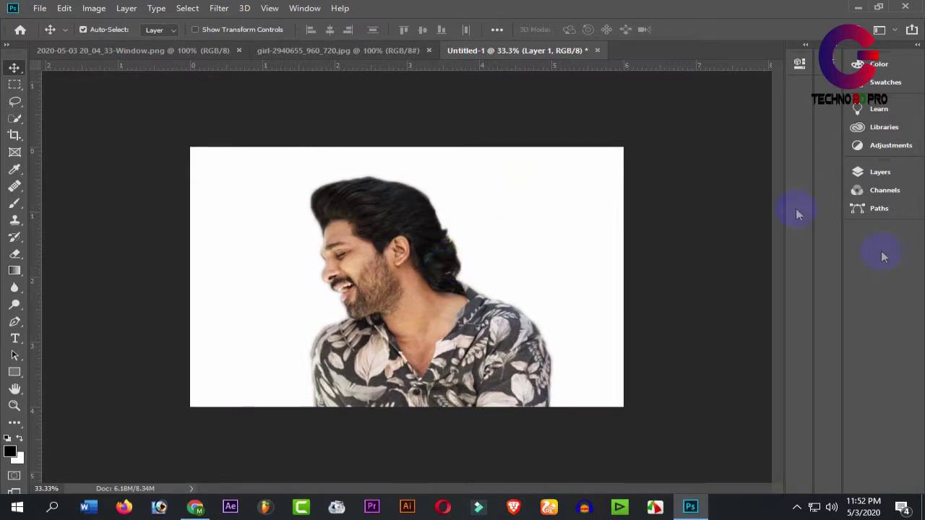
Add a new layer beneath Layer 1 and start a Gradient fill layer
left_click(883, 171)
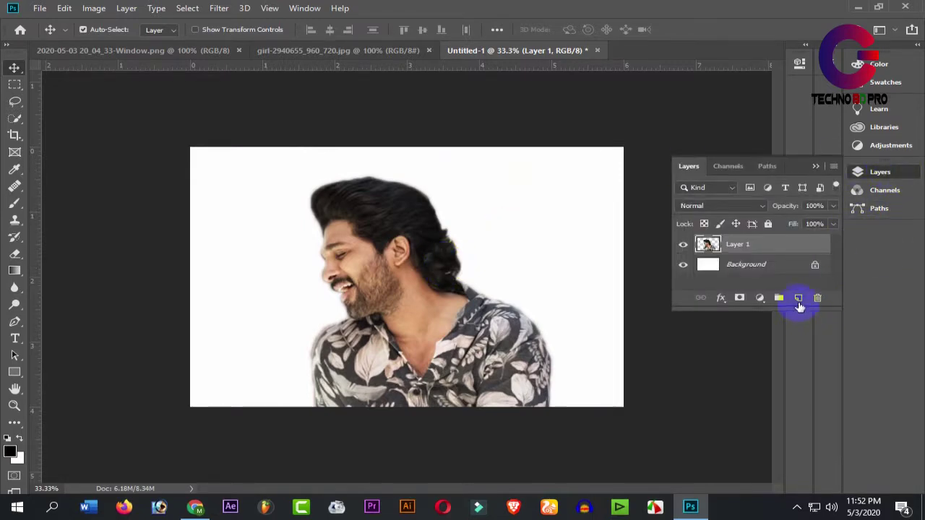
left_click(798, 299)
left_click_drag(751, 249, 760, 276)
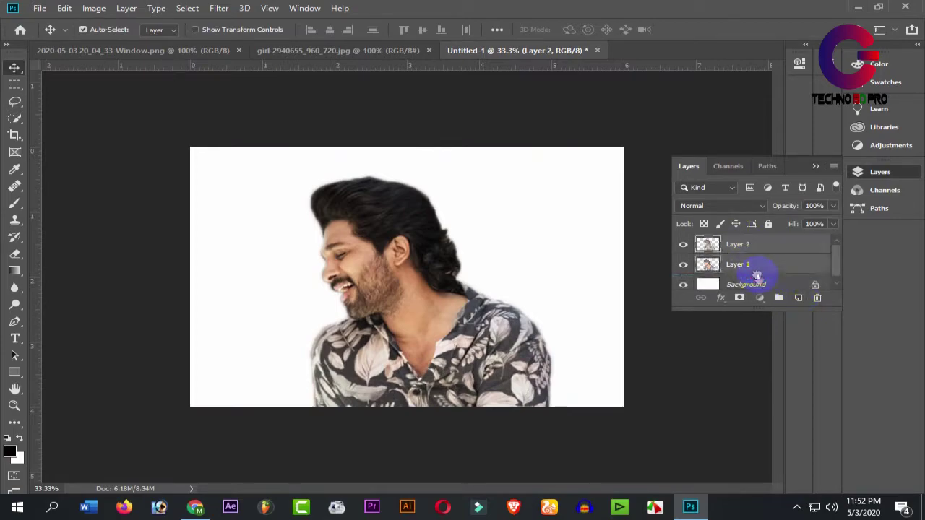
left_click(759, 298)
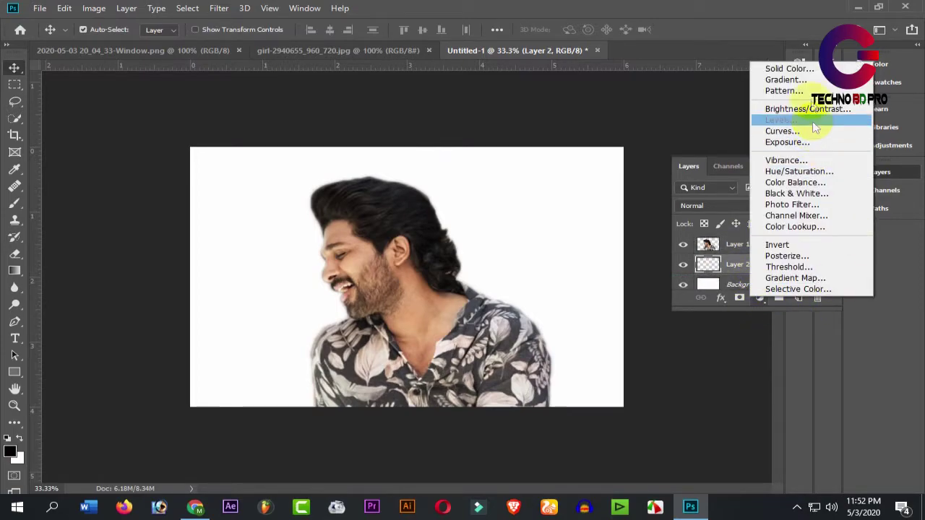
left_click(802, 81)
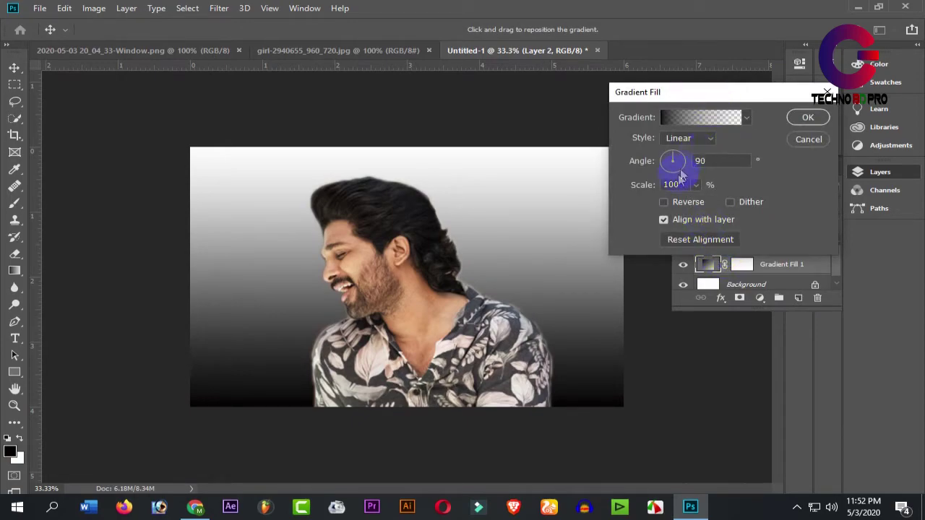
Set the white-to-black gradient to 89.37° angle and 100% scale, and commit it
mouse_move(698, 208)
left_mouse_down()
mouse_move(708, 200)
mouse_move(688, 204)
mouse_move(713, 206)
left_mouse_up()
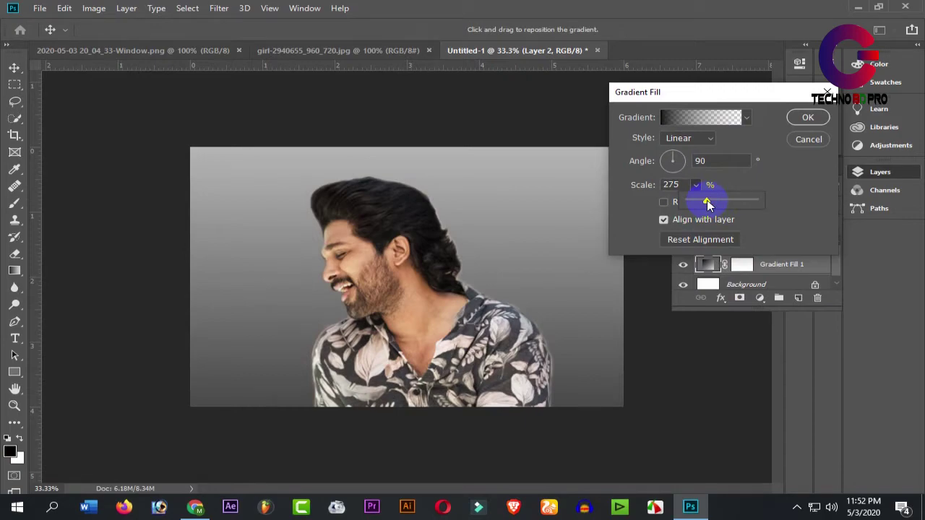
left_click(797, 180)
left_click(664, 202)
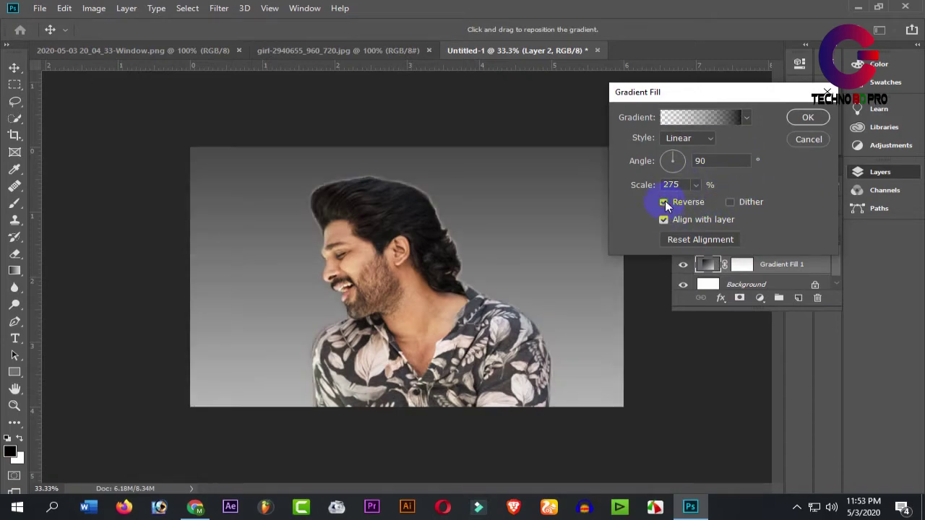
left_click(664, 203)
type("180")
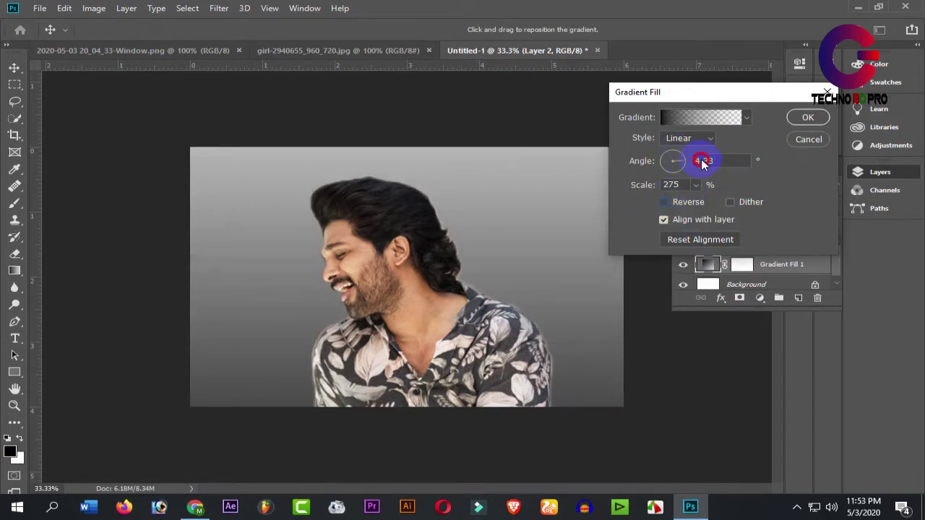
left_click(702, 163)
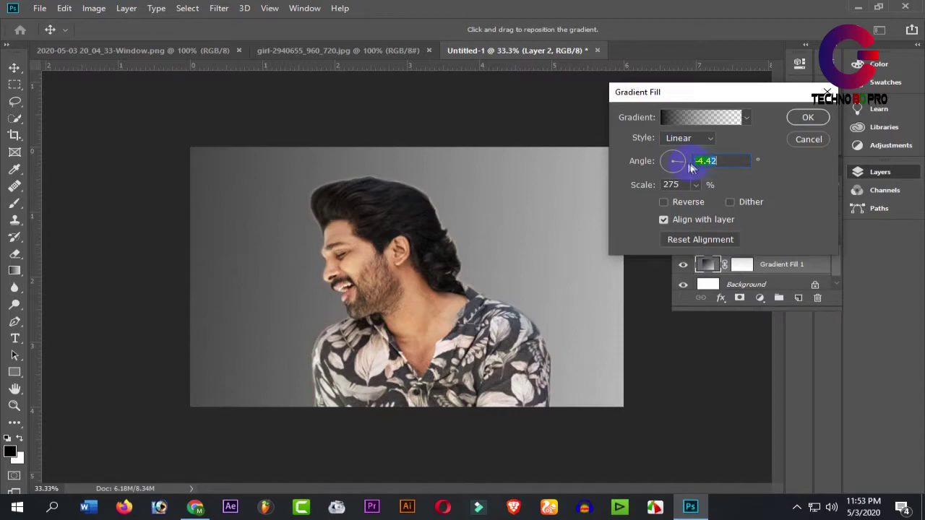
left_click_drag(673, 147, 672, 146)
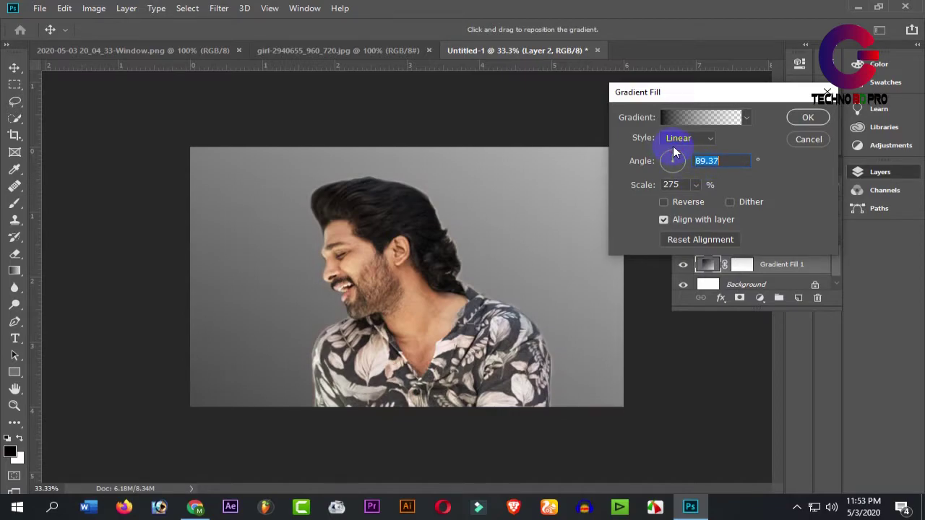
left_click(695, 185)
mouse_move(698, 201)
left_mouse_down()
mouse_move(683, 203)
mouse_move(692, 203)
left_mouse_up()
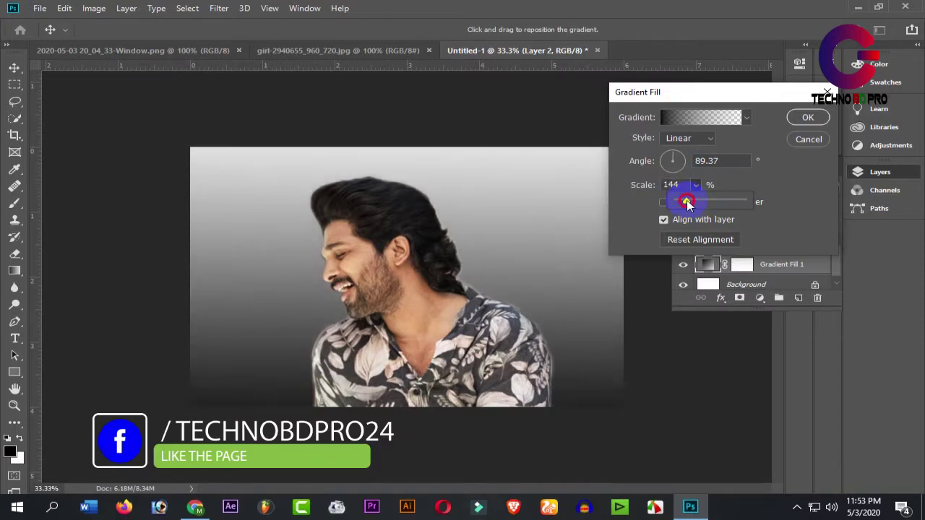
left_click(807, 118)
key("ctrl+plus")
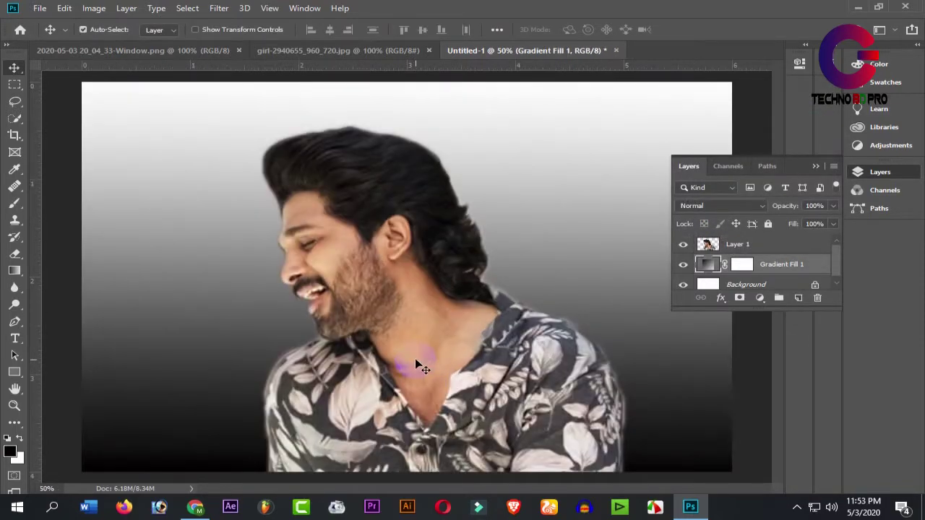
Set the Eraser on the man's layer to 35% opacity and 38% flow
left_click(415, 354, "ctrl")
key("ctrl+minus")
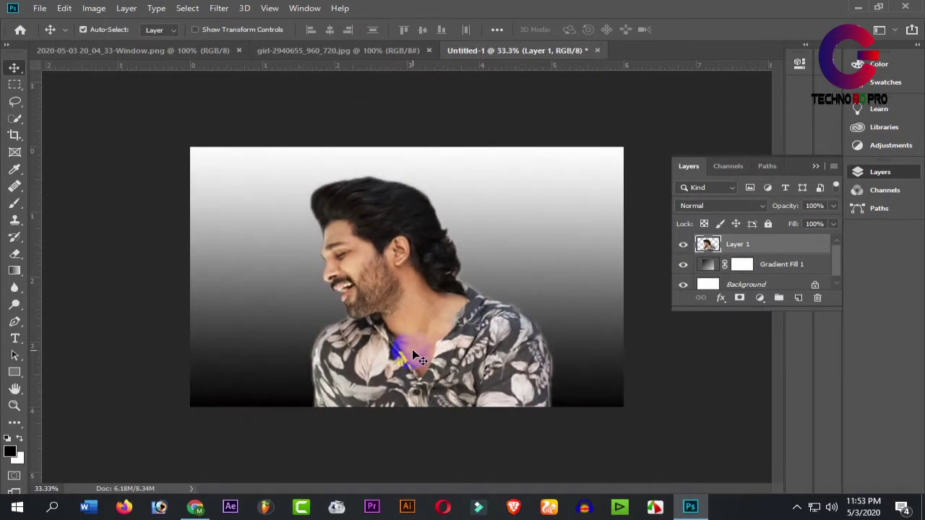
left_click(14, 254)
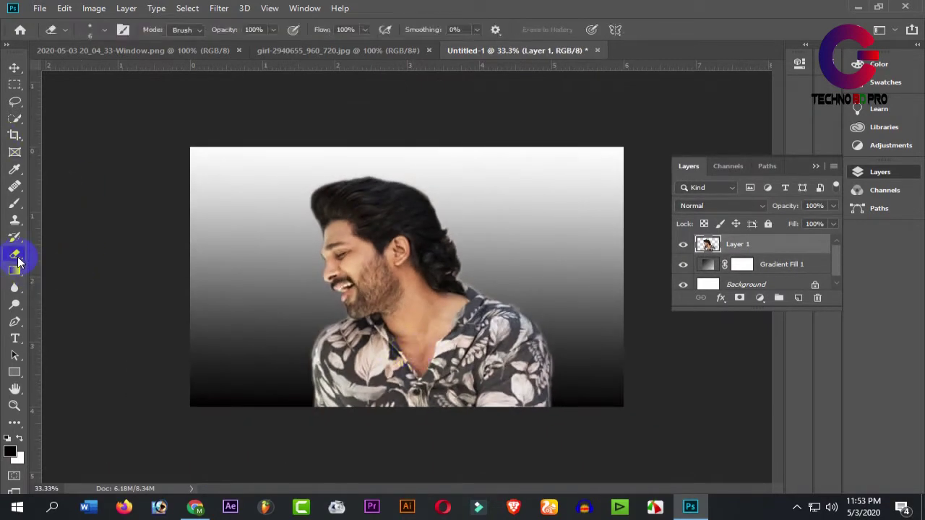
left_click(273, 30)
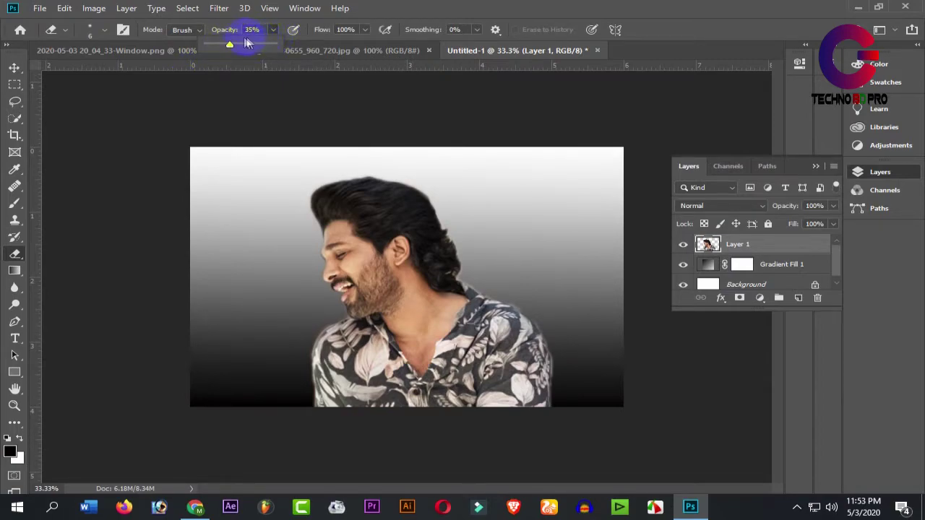
left_click(365, 30)
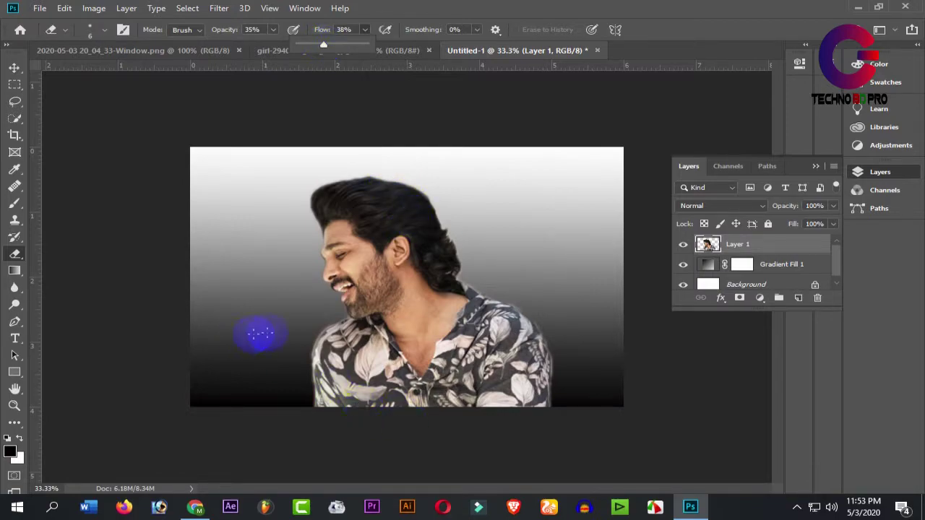
left_click(268, 333)
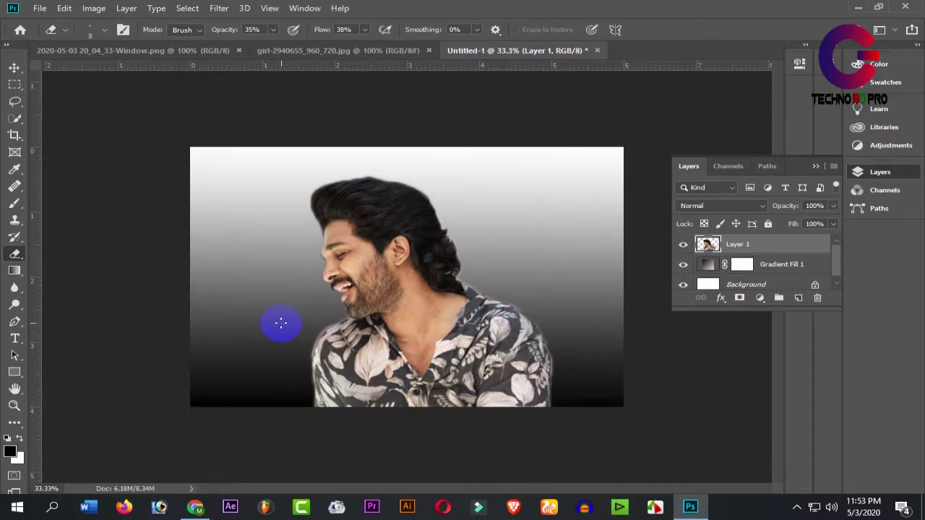
Erase along the shirt's bottom edge with a 400 px soft brush
key("bracketright")
key("bracketright")
key("bracketright")
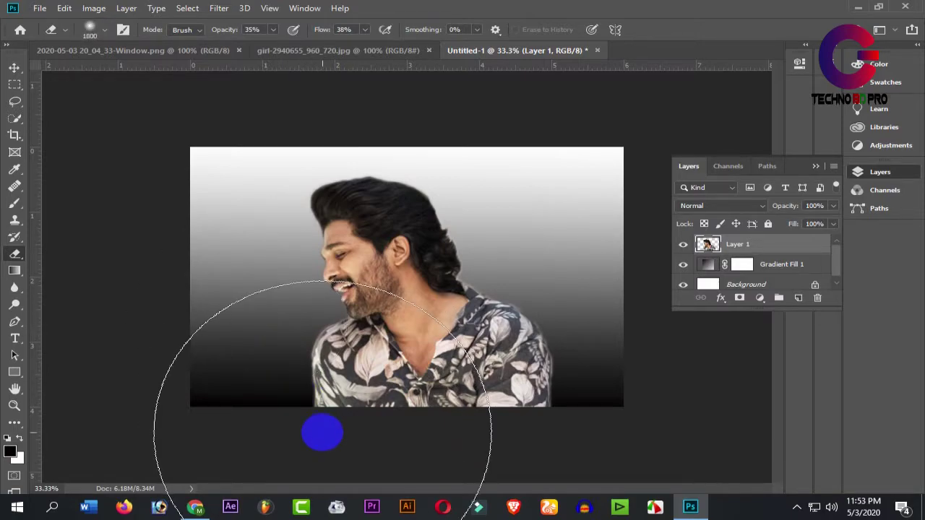
key("bracketleft")
key("bracketleft")
key("bracketleft")
key("bracketleft")
key("bracketleft")
key("bracketleft")
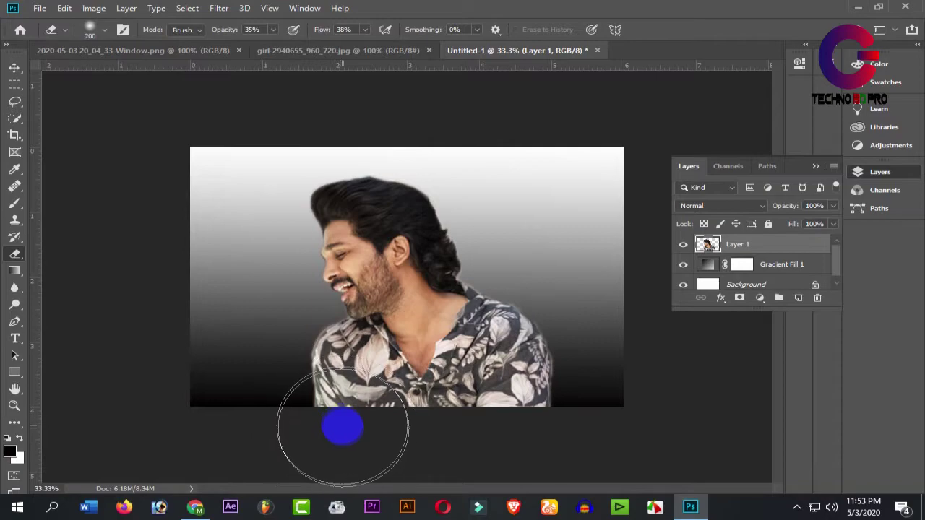
key("bracketleft")
key("bracketleft")
key("bracketleft")
mouse_move(316, 420)
left_mouse_down()
mouse_move(330, 397)
mouse_move(324, 413)
mouse_move(376, 413)
mouse_move(406, 429)
mouse_move(491, 412)
mouse_move(551, 427)
mouse_move(496, 403)
mouse_move(470, 433)
mouse_move(471, 419)
mouse_move(520, 409)
mouse_move(547, 458)
mouse_move(458, 415)
mouse_move(385, 412)
mouse_move(335, 429)
mouse_move(351, 419)
mouse_move(431, 438)
mouse_move(532, 374)
mouse_move(549, 450)
mouse_move(547, 423)
mouse_move(452, 394)
mouse_move(342, 432)
mouse_move(301, 380)
mouse_move(351, 429)
mouse_move(406, 427)
mouse_move(477, 397)
mouse_move(537, 440)
mouse_move(553, 423)
mouse_move(421, 392)
mouse_move(338, 416)
mouse_move(366, 378)
mouse_move(479, 424)
mouse_move(553, 438)
mouse_move(470, 417)
mouse_move(330, 427)
mouse_move(382, 398)
mouse_move(501, 440)
mouse_move(554, 405)
mouse_move(471, 421)
mouse_move(368, 398)
left_mouse_up()
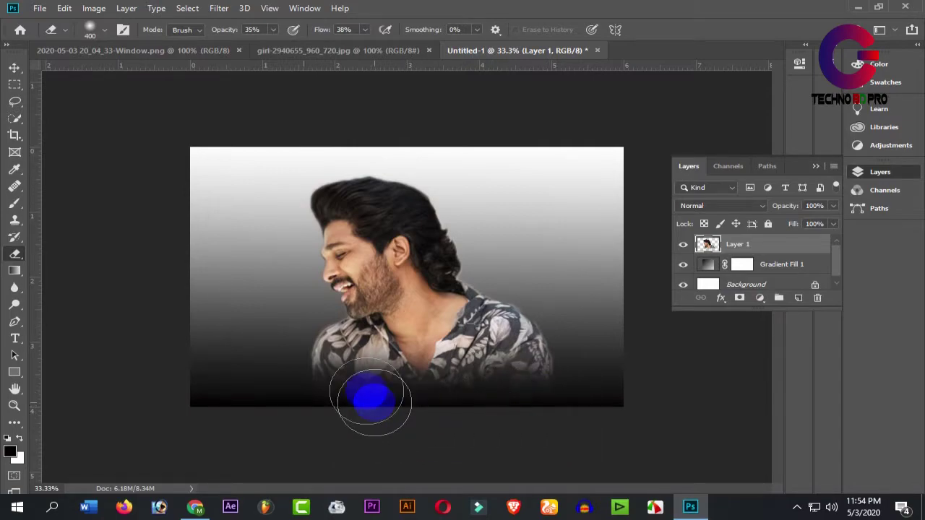
left_click(14, 67)
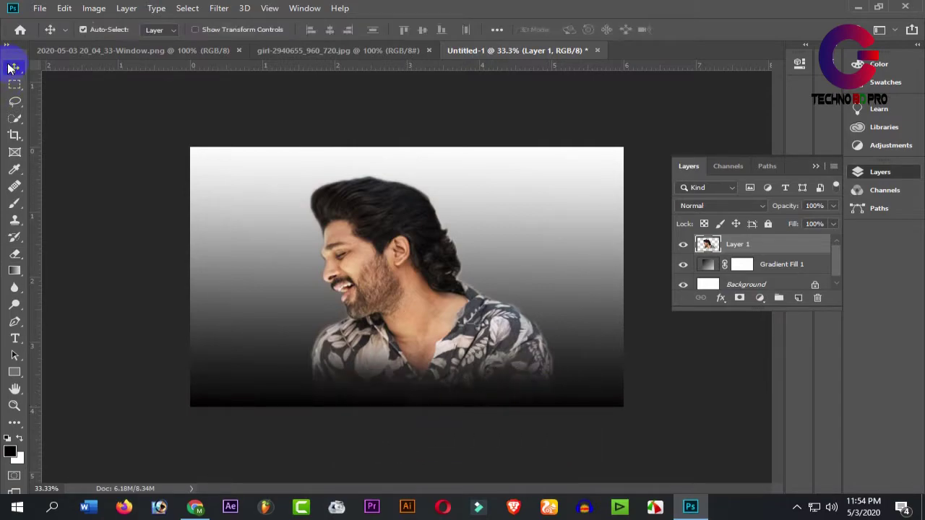
Drag the dancer photo into Untitled-1 and enlarge it over the canvas
left_click(142, 52)
left_click(327, 51)
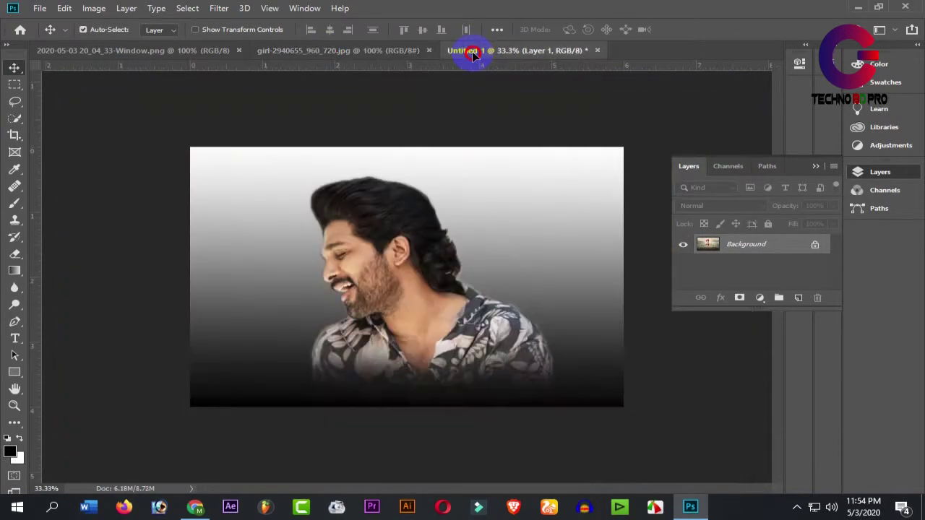
mouse_move(378, 302)
left_mouse_down()
mouse_move(433, 271)
mouse_move(446, 284)
left_mouse_up()
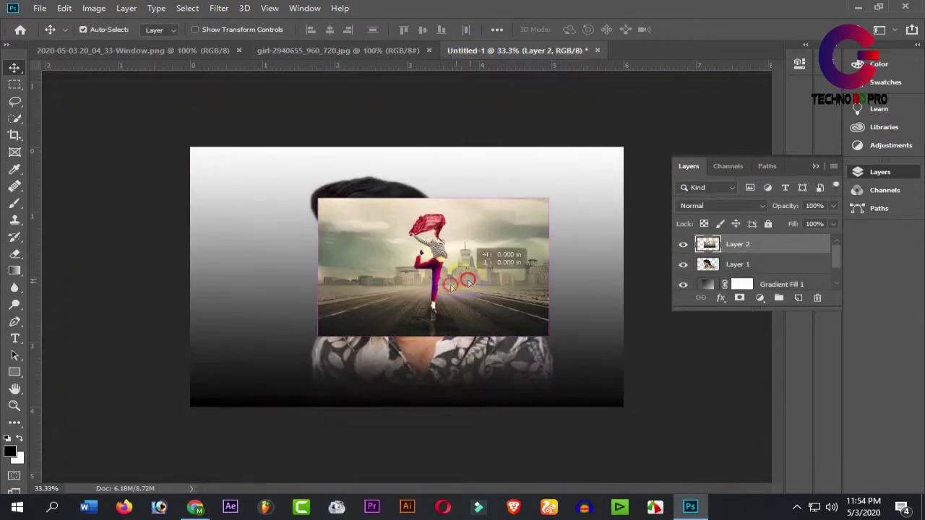
key("ctrl+t")
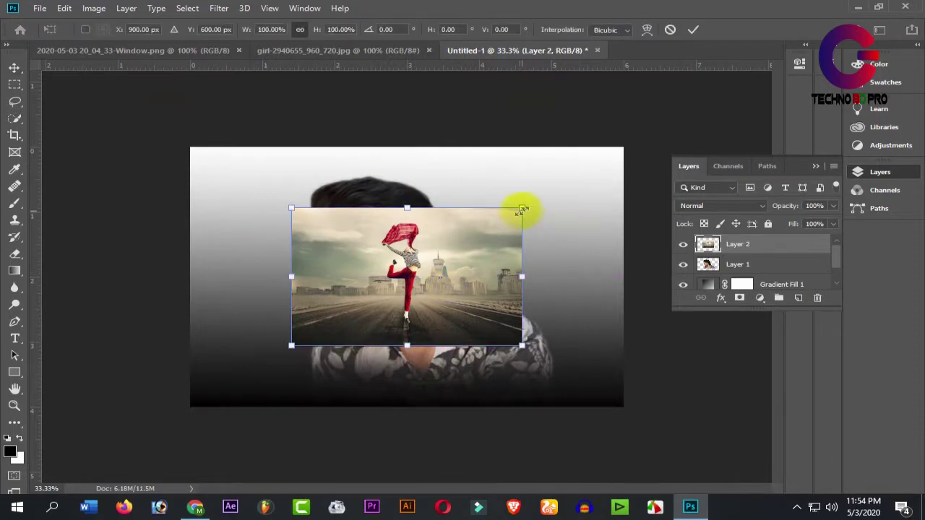
left_click_drag(522, 208, 707, 96)
mouse_move(538, 211)
left_mouse_down()
mouse_move(387, 508)
mouse_move(432, 210)
mouse_move(456, 266)
left_mouse_up()
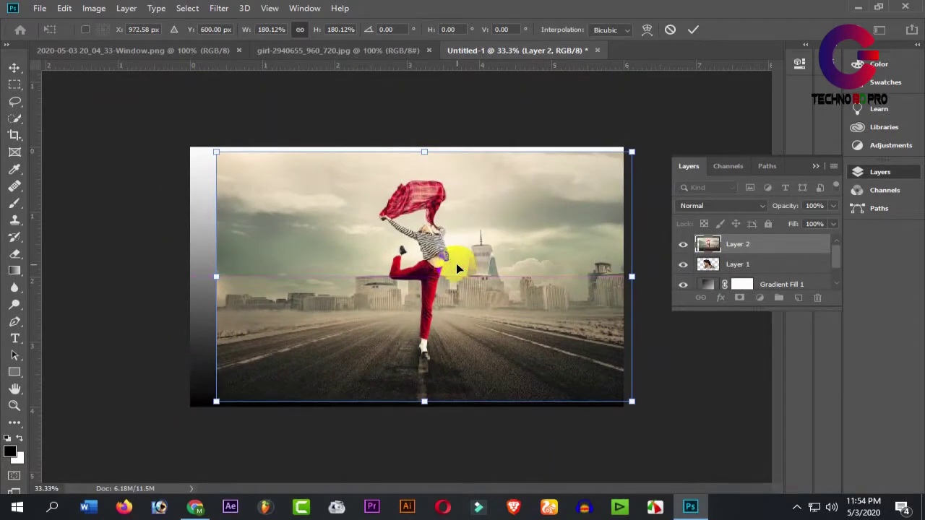
key("Return")
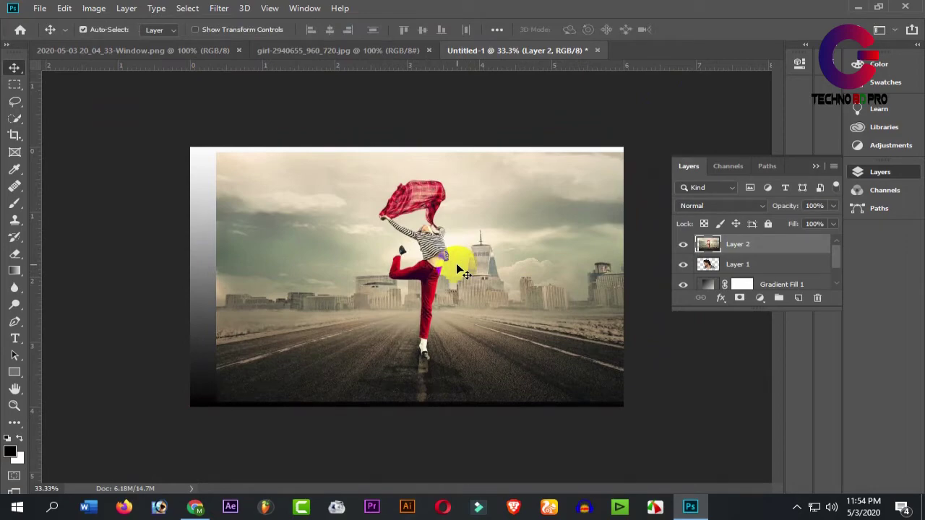
Rescale the dancer photo to 104.73% to cover the canvas
key("ctrl+t")
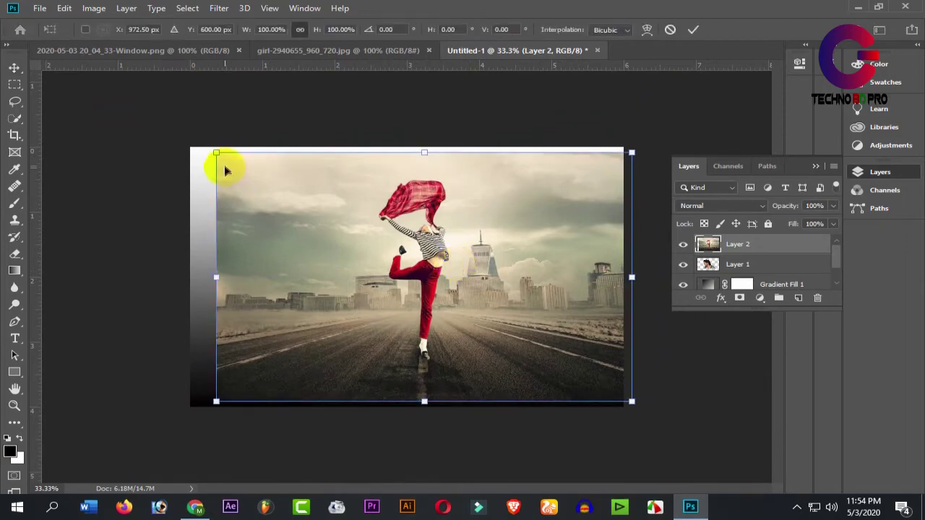
left_click_drag(215, 152, 208, 147)
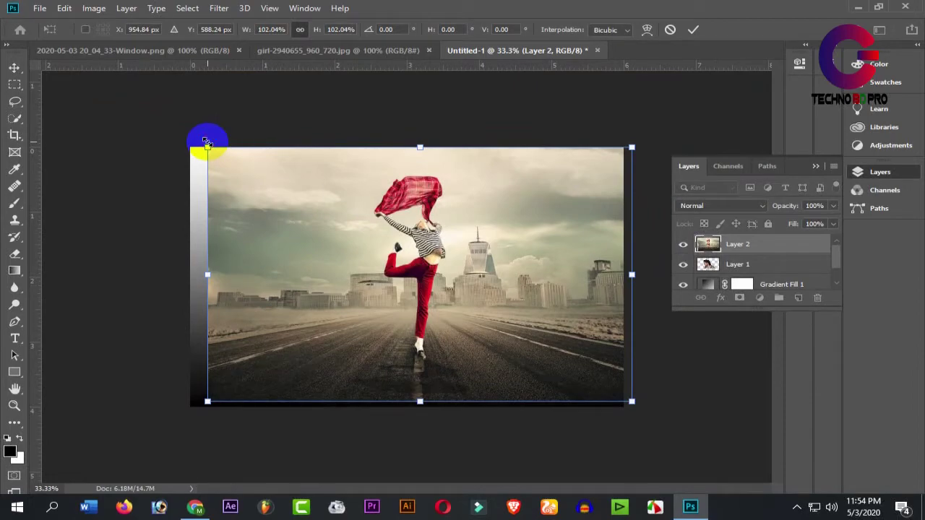
left_click_drag(632, 401, 642, 408)
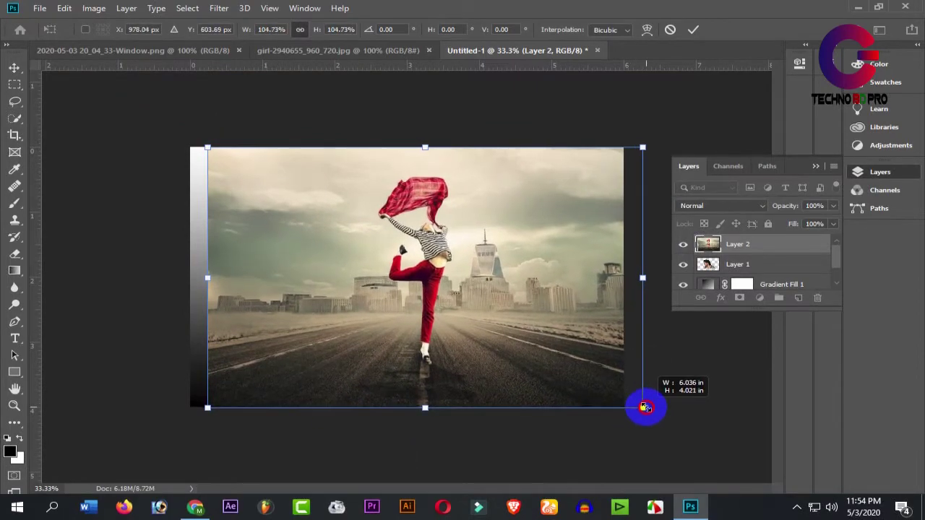
key("Return")
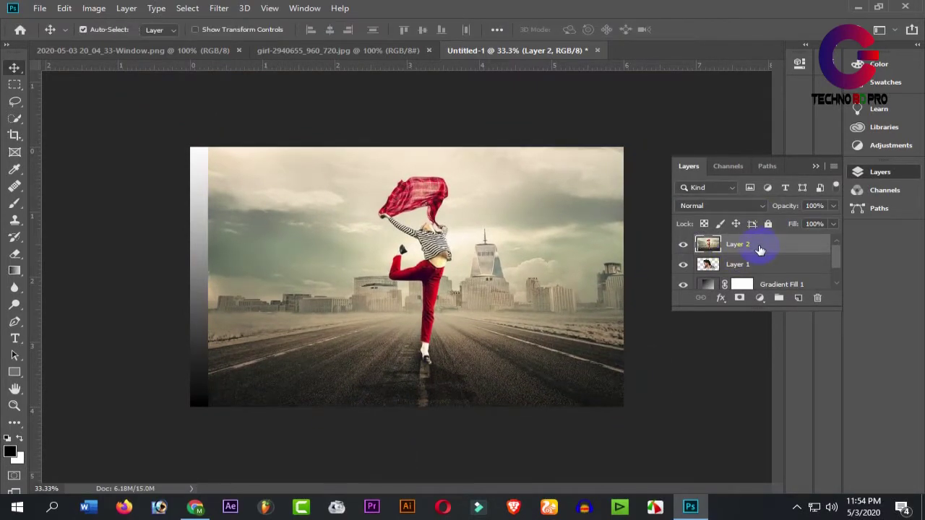
Duplicate Layer 2 as Layer 2 copy, hide the copy, and keep Layer 2 active
right_click(758, 247)
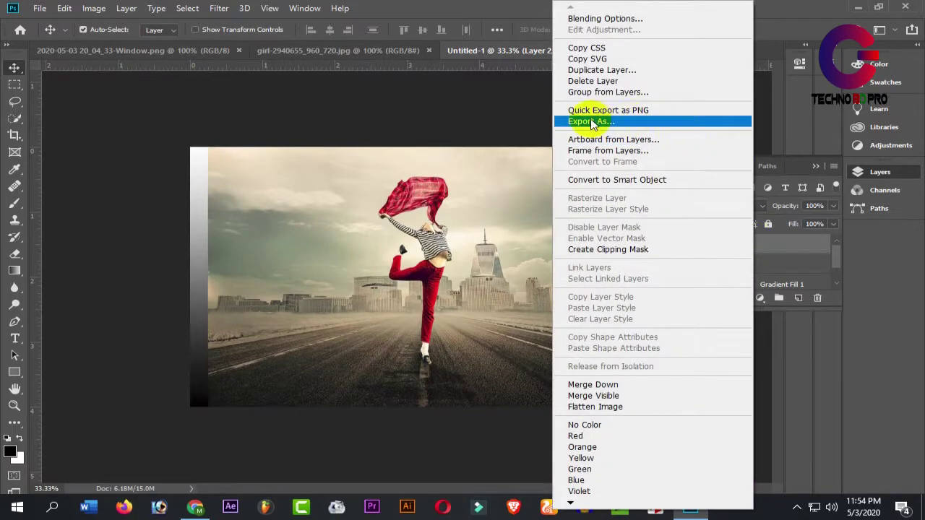
left_click(602, 70)
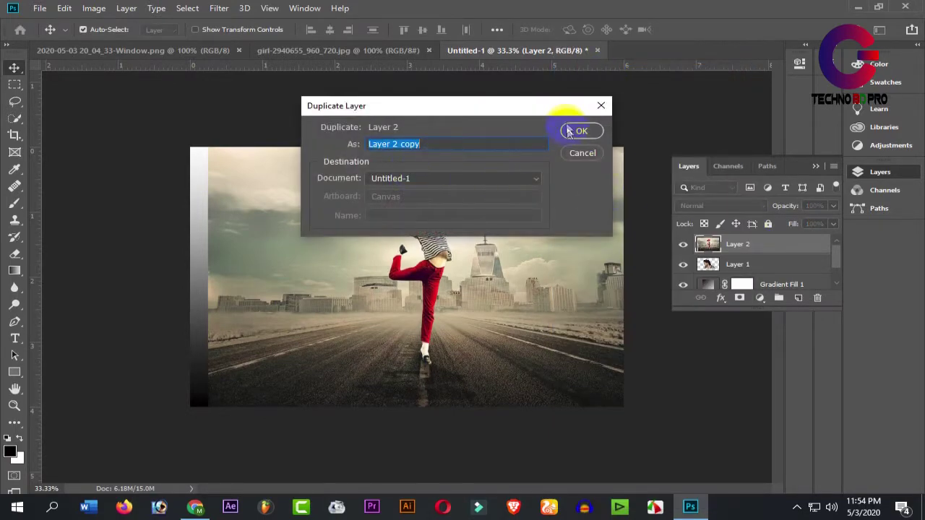
left_click(569, 131)
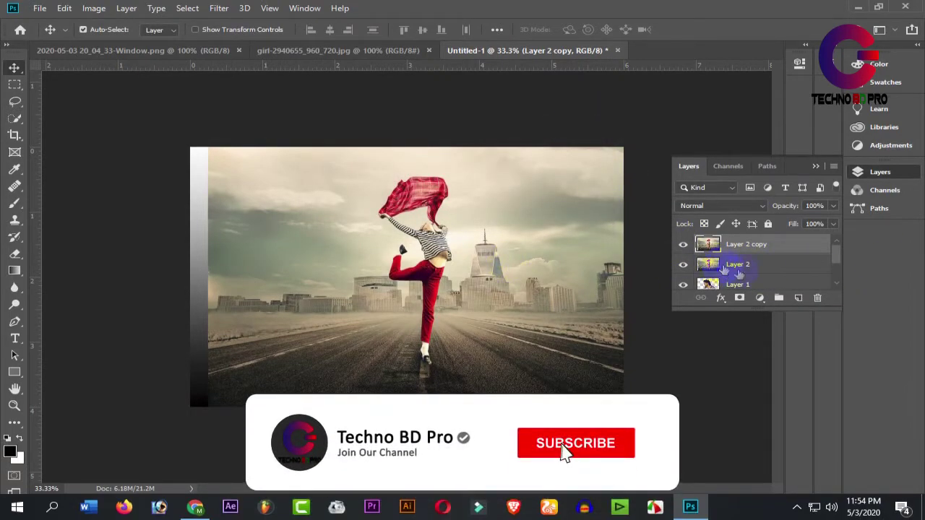
left_click(736, 270)
left_click_drag(735, 267, 699, 260)
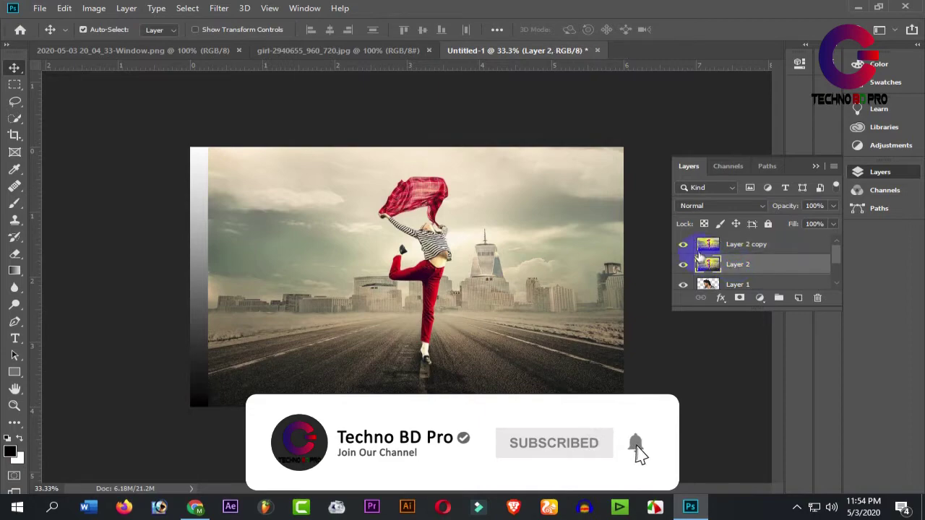
left_click(682, 244)
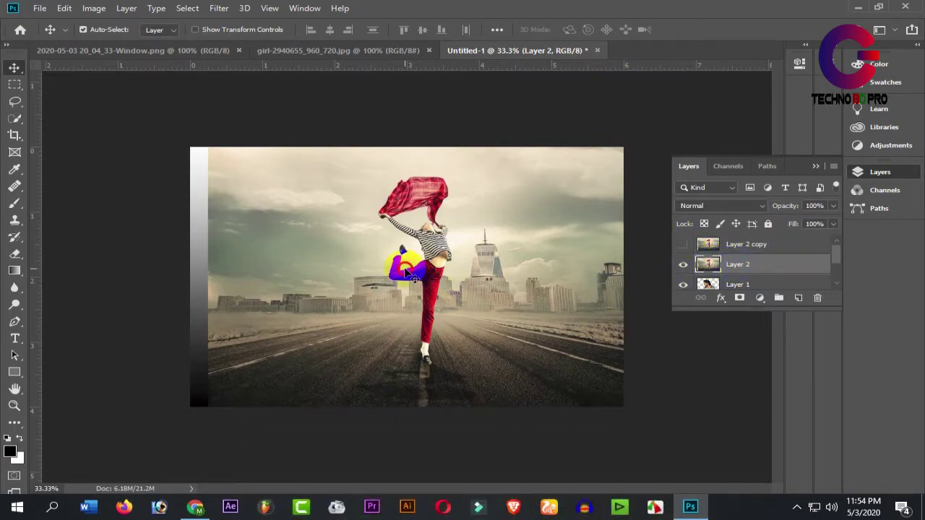
Clip Layer 2's dancer photo to the man's silhouette and nudge it so the dancer sits in his head
right_click(385, 237)
left_click(506, 199)
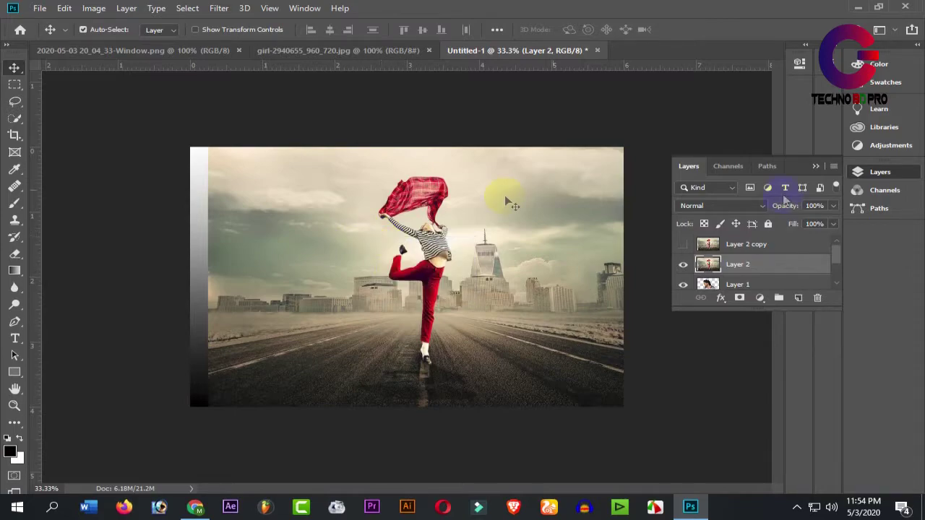
right_click(764, 269)
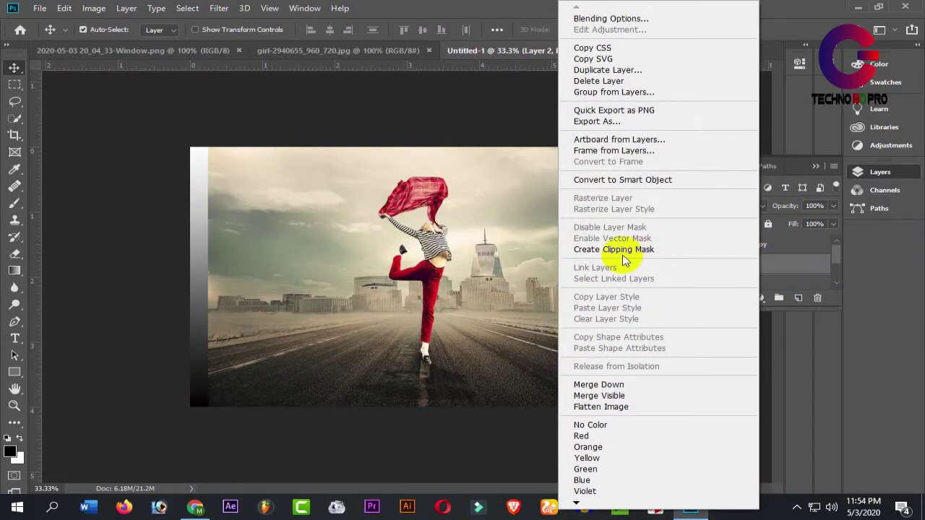
left_click(620, 250)
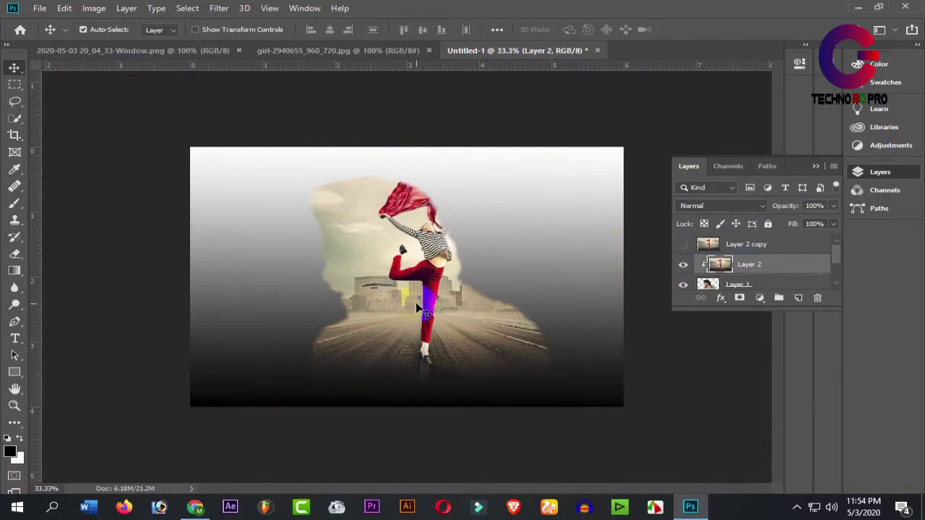
mouse_move(417, 308)
left_mouse_down()
mouse_move(425, 303)
mouse_move(416, 275)
left_mouse_up()
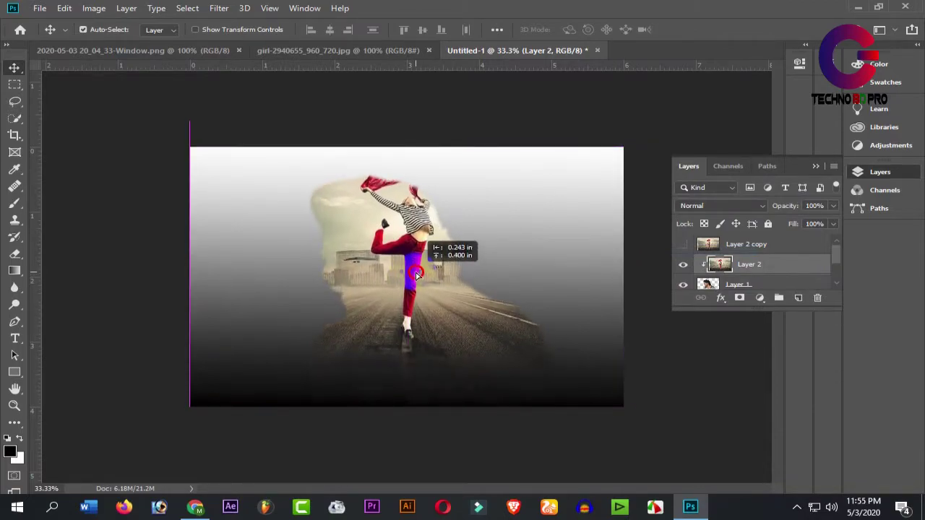
mouse_move(416, 275)
left_mouse_down()
mouse_move(417, 313)
mouse_move(417, 288)
mouse_move(426, 286)
left_mouse_up()
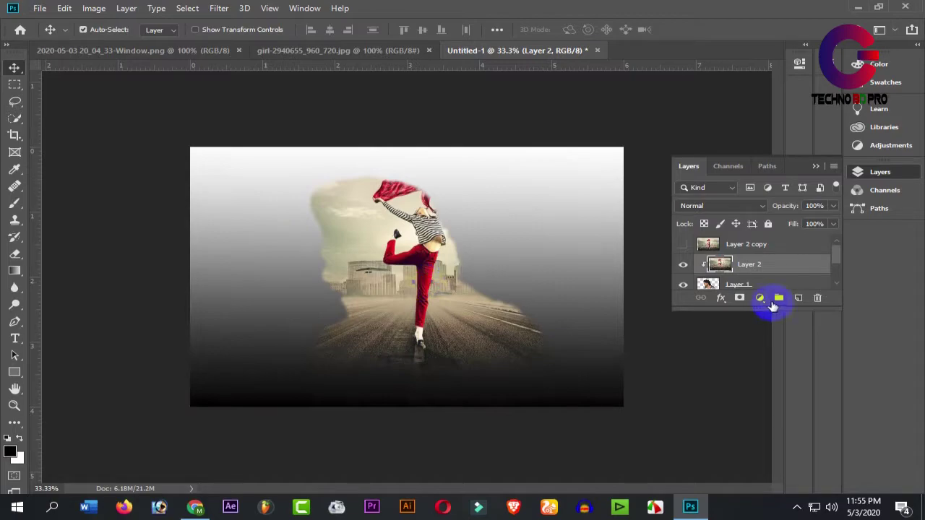
left_click(379, 274, "ctrl")
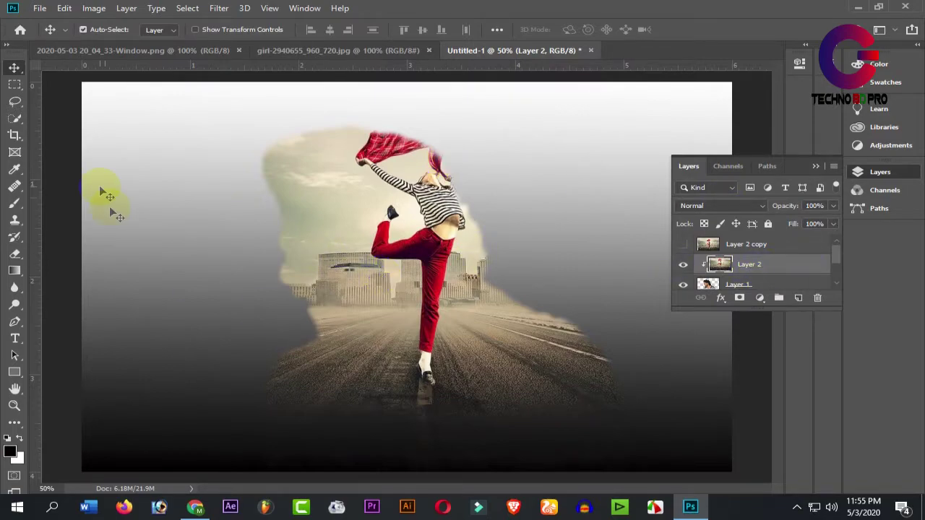
Erase part of the clipped dancer photo to reveal the man's laughing face
left_click(15, 257)
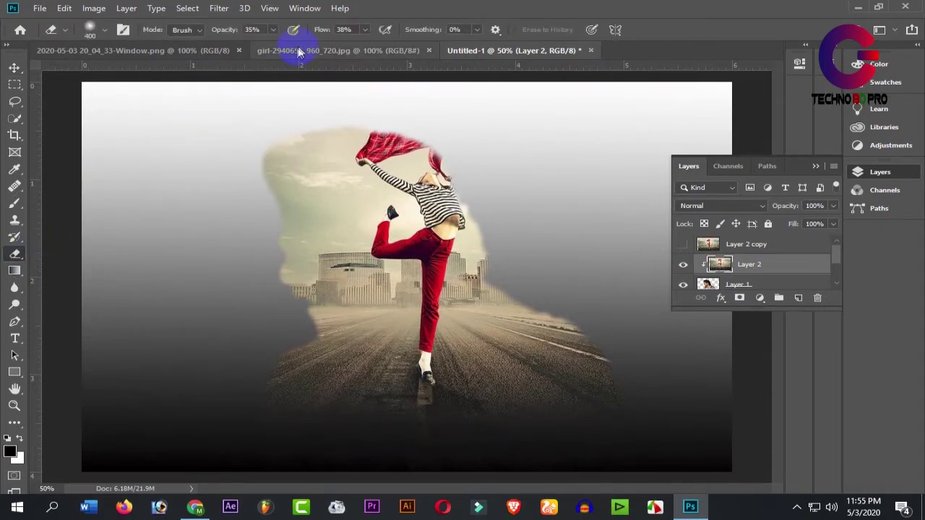
left_click(255, 31)
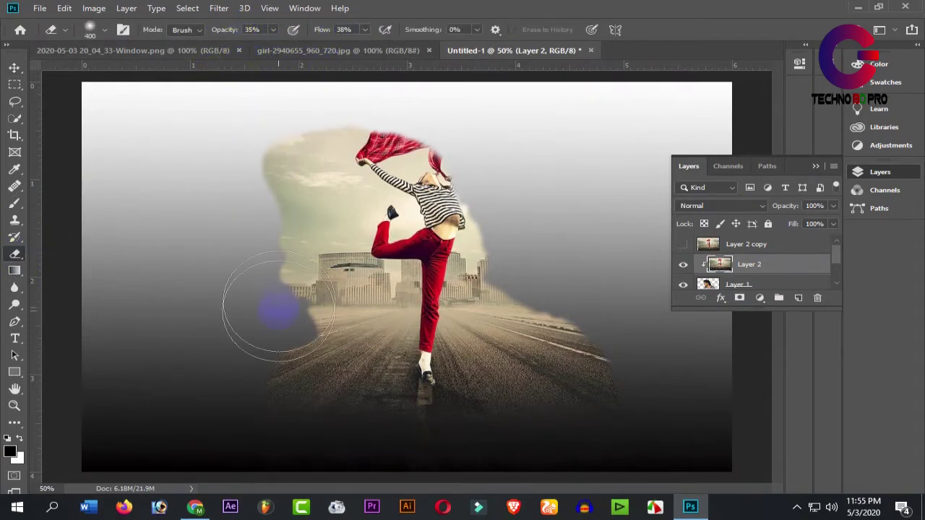
mouse_move(278, 309)
left_mouse_down()
mouse_move(275, 259)
mouse_move(253, 295)
mouse_move(291, 291)
mouse_move(238, 215)
mouse_move(229, 173)
mouse_move(272, 299)
mouse_move(291, 269)
mouse_move(281, 328)
mouse_move(289, 295)
mouse_move(289, 305)
mouse_move(278, 282)
mouse_move(270, 294)
mouse_move(268, 231)
mouse_move(289, 310)
mouse_move(297, 295)
mouse_move(258, 216)
mouse_move(257, 195)
mouse_move(258, 224)
mouse_move(294, 295)
mouse_move(289, 284)
left_mouse_up()
Make Layer 2 copy visible again and zoom out to 33.3%
left_click(14, 68)
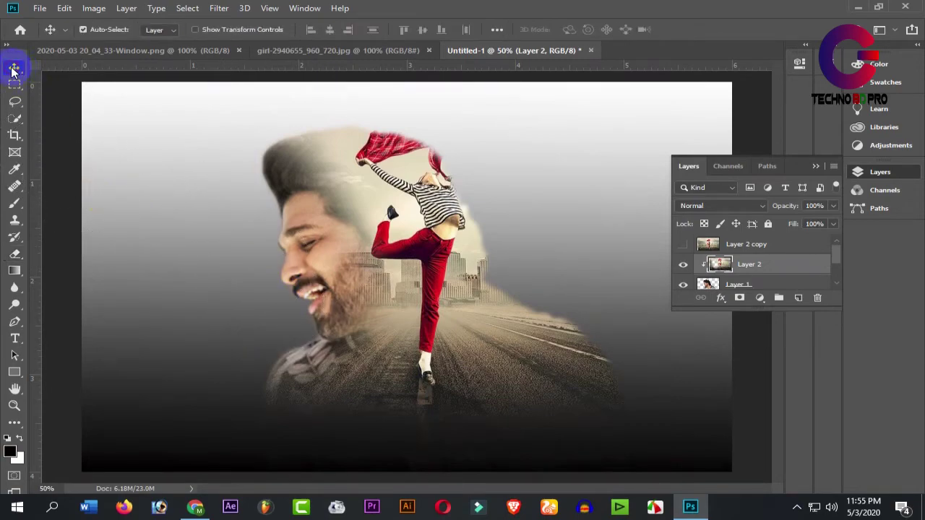
left_click(682, 247)
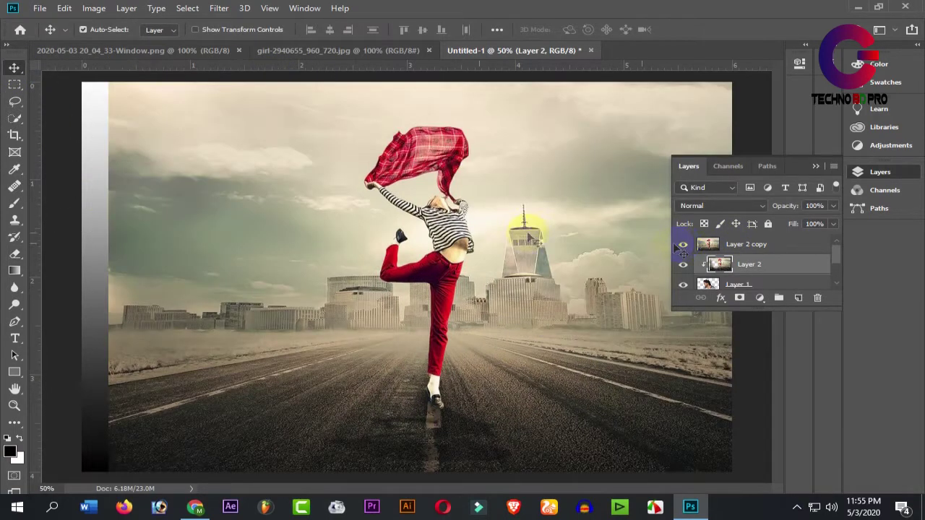
key("ctrl+minus")
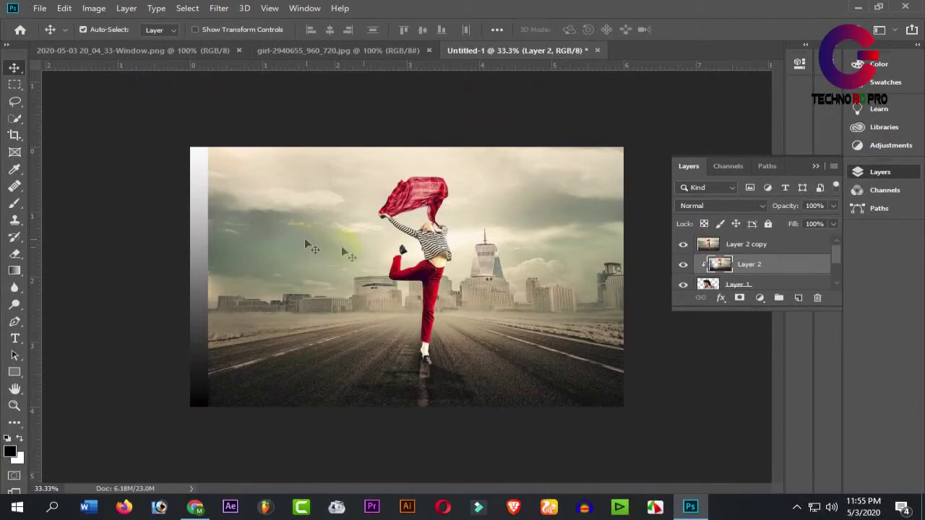
Erase the left side of Layer 2 copy to reveal the face, undoing strokes over the dancer
left_click(15, 253)
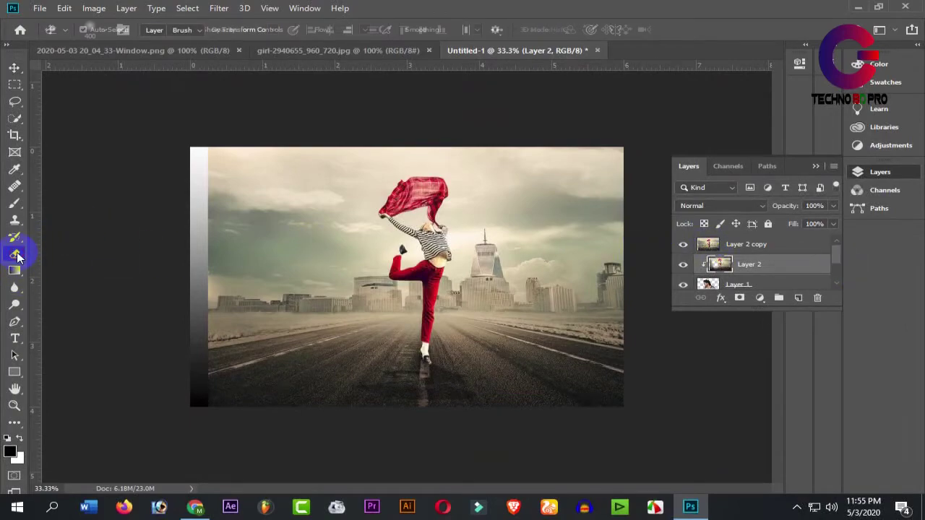
left_click_drag(244, 167, 289, 206)
left_click(254, 165)
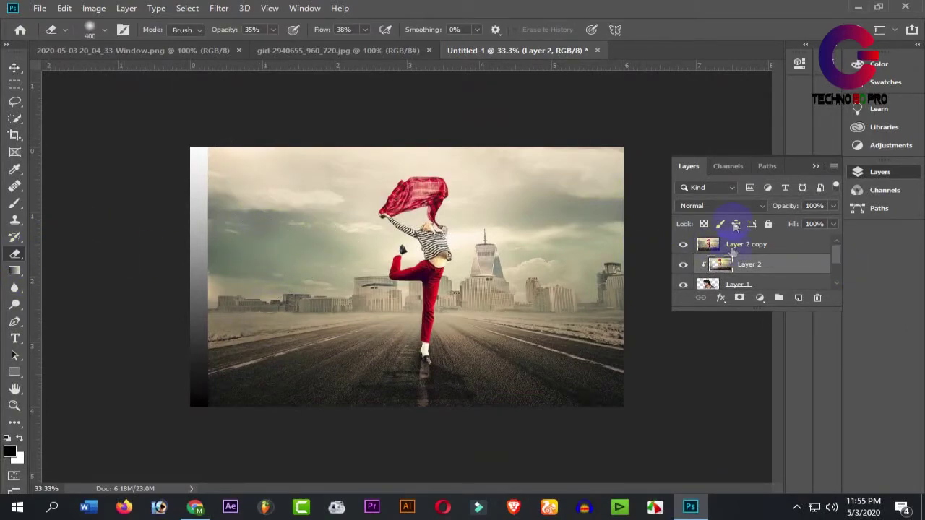
left_click(744, 249)
mouse_move(268, 200)
left_mouse_down()
mouse_move(234, 356)
mouse_move(299, 196)
mouse_move(310, 237)
mouse_move(289, 207)
mouse_move(230, 190)
mouse_move(236, 224)
mouse_move(326, 247)
mouse_move(351, 385)
mouse_move(364, 364)
mouse_move(370, 376)
left_mouse_up()
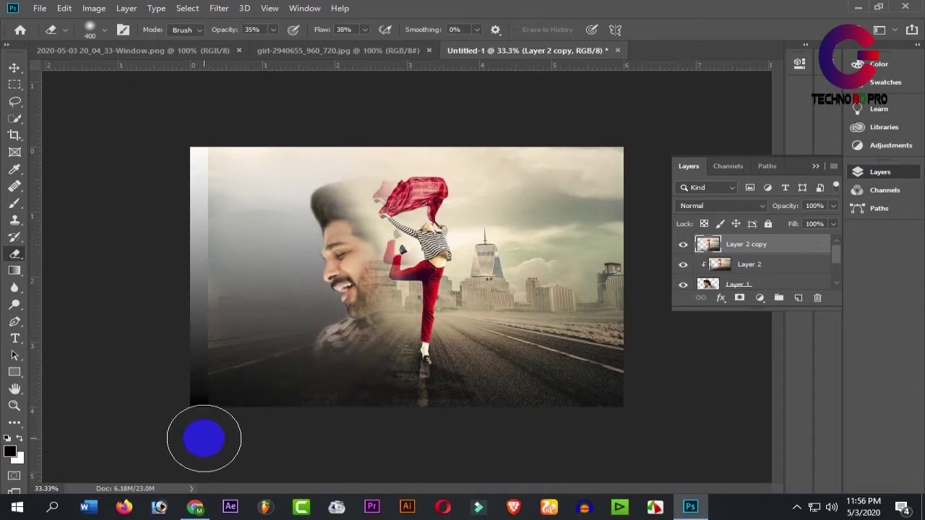
mouse_move(380, 223)
left_mouse_down()
mouse_move(421, 145)
mouse_move(444, 311)
left_mouse_up()
key("ctrl+z")
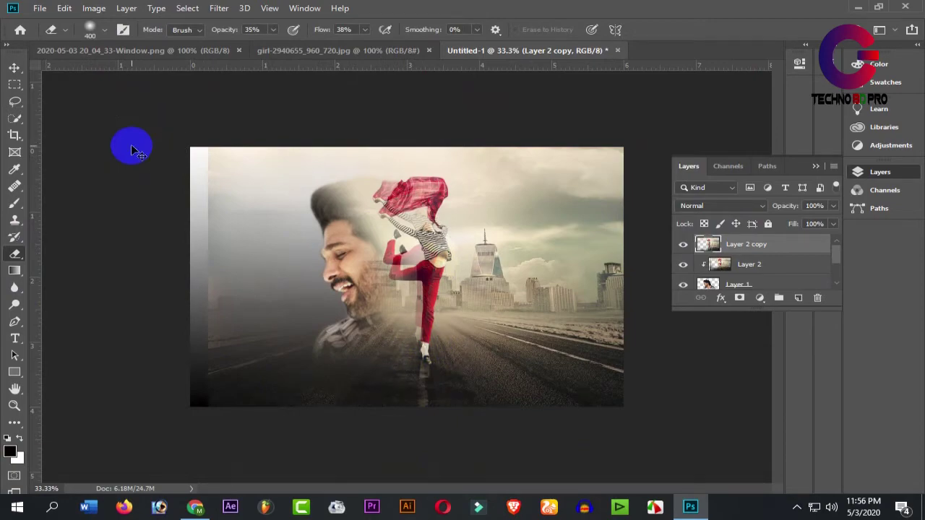
key("ctrl+z")
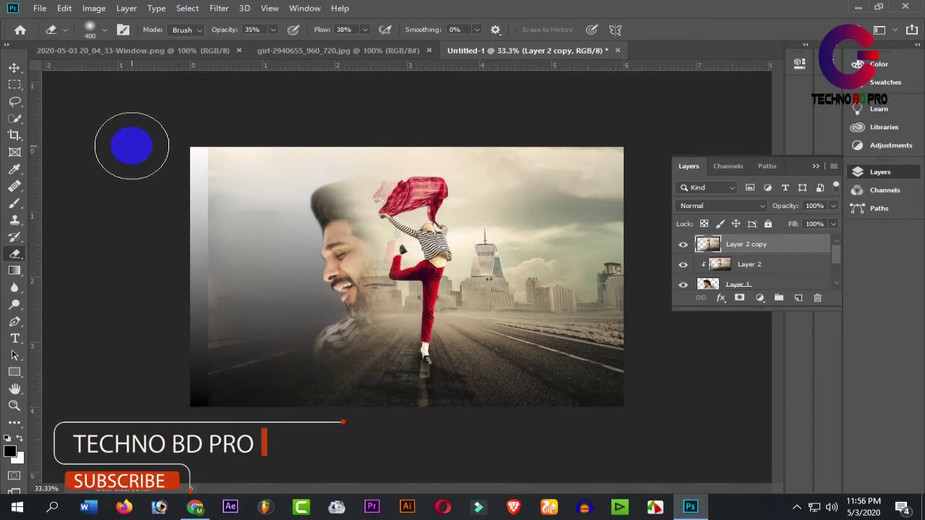
Shift the city-road scene slightly up and to the left
left_click(15, 67)
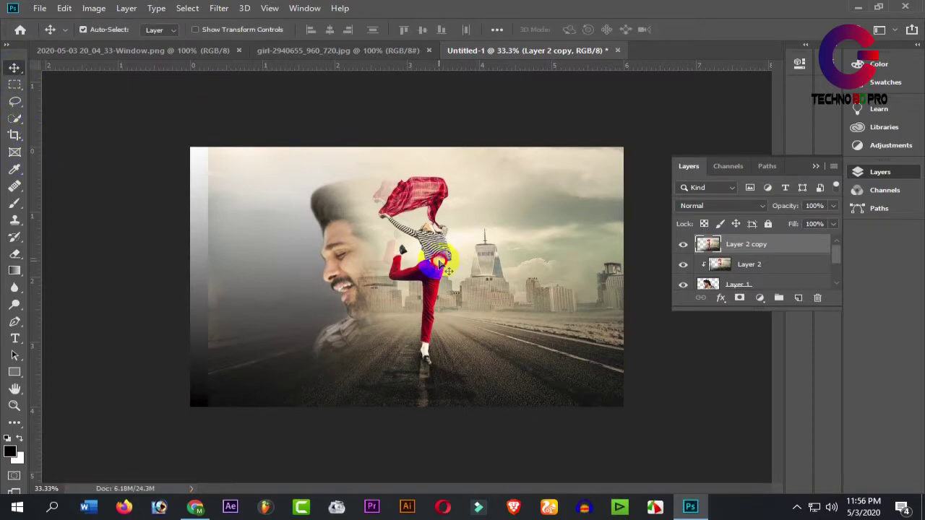
left_click_drag(444, 266, 437, 249)
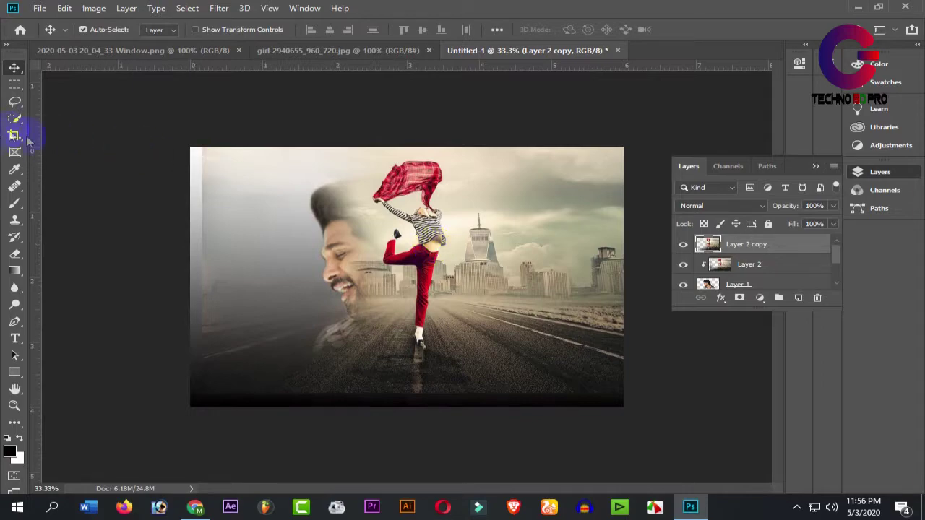
left_click(14, 254)
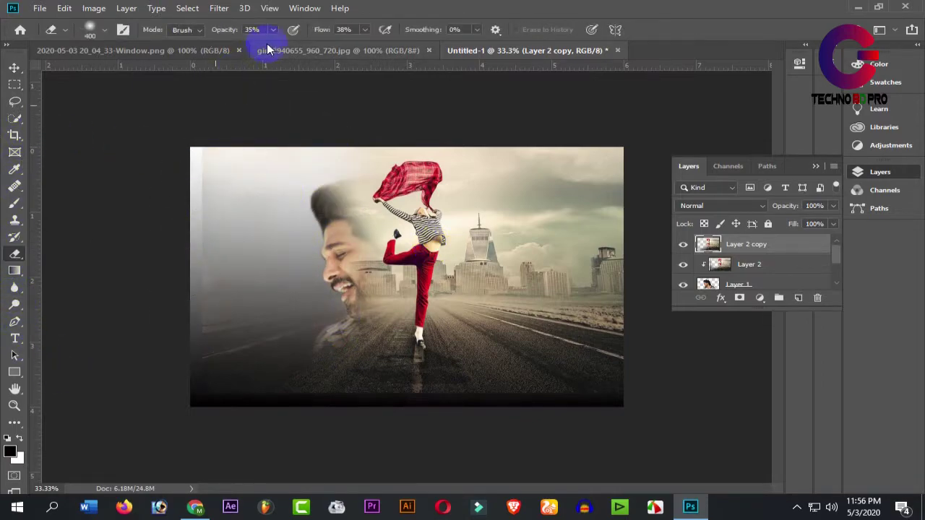
Set the Eraser to 71% opacity and 67% flow, undoing trial strokes over the scarf and buildings
left_click(273, 30)
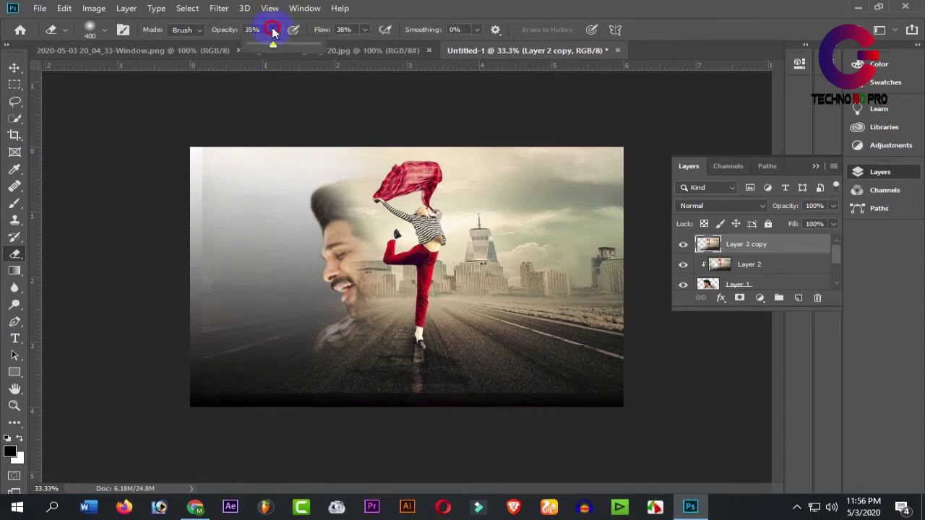
left_click(366, 31)
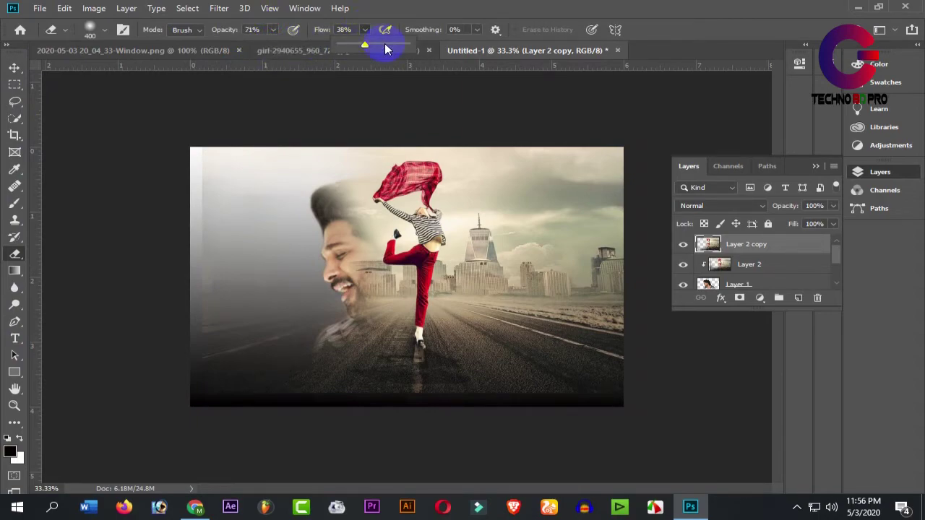
left_click(392, 249)
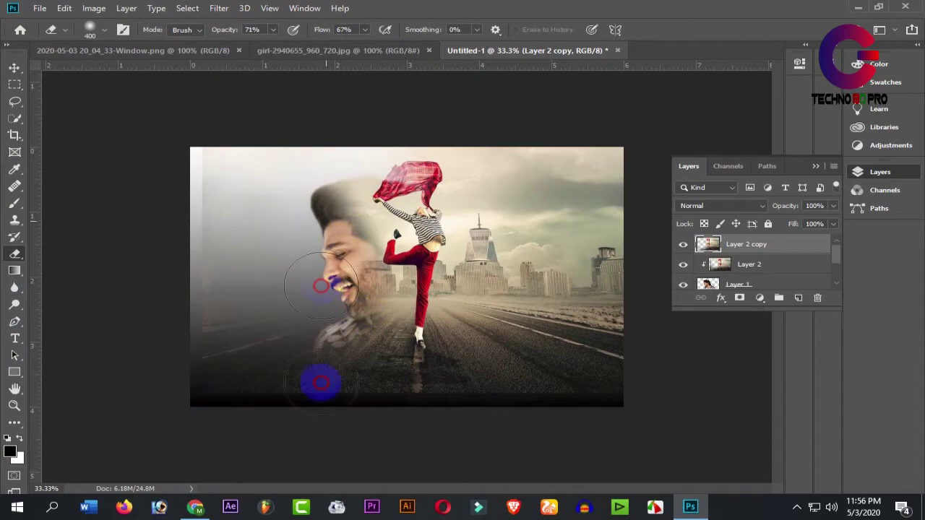
mouse_move(404, 173)
left_mouse_down()
mouse_move(407, 242)
mouse_move(468, 280)
left_mouse_up()
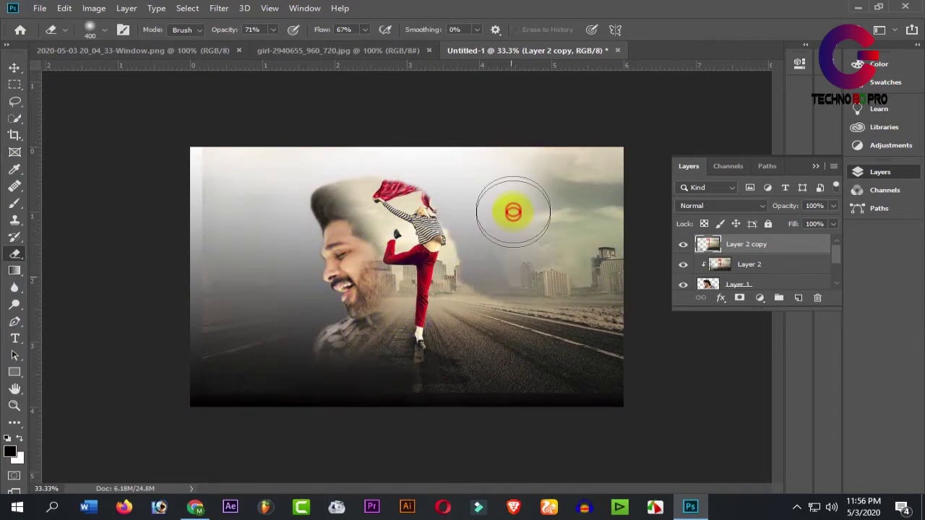
left_click(312, 417)
key("ctrl+z")
key("ctrl+z")
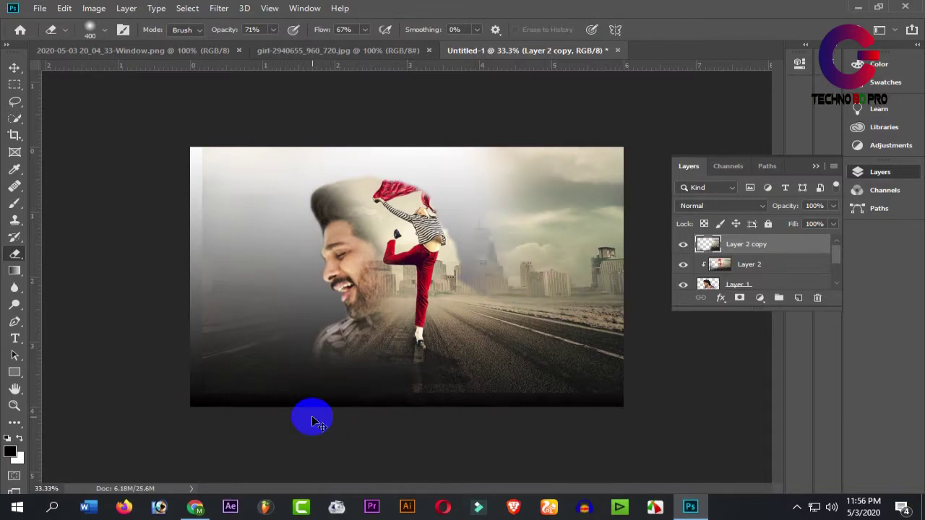
key("ctrl+z")
key("ctrl+z")
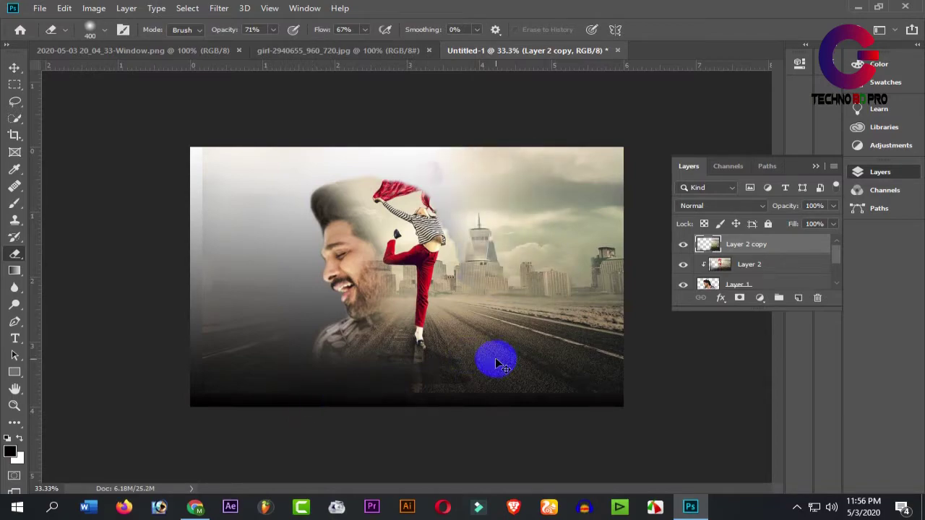
key("ctrl+z")
key("ctrl+z")
key("ctrl+z")
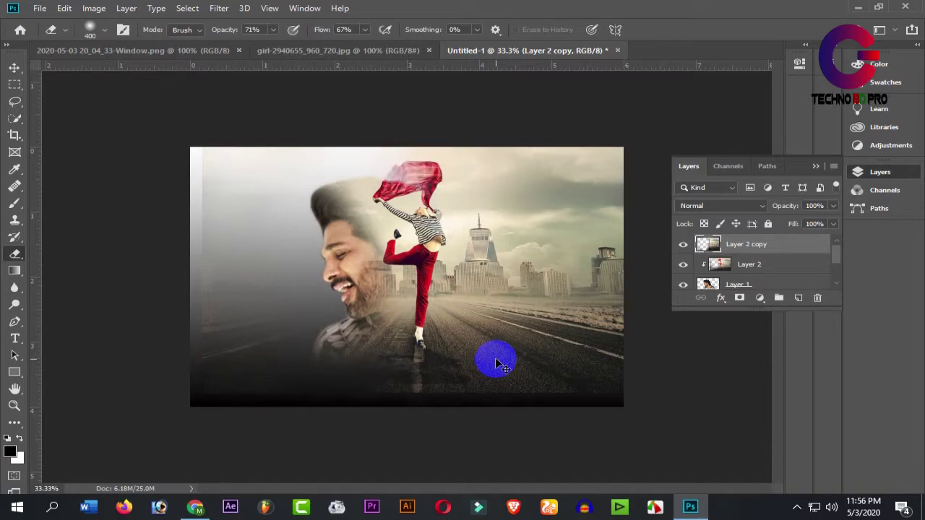
key("ctrl+z")
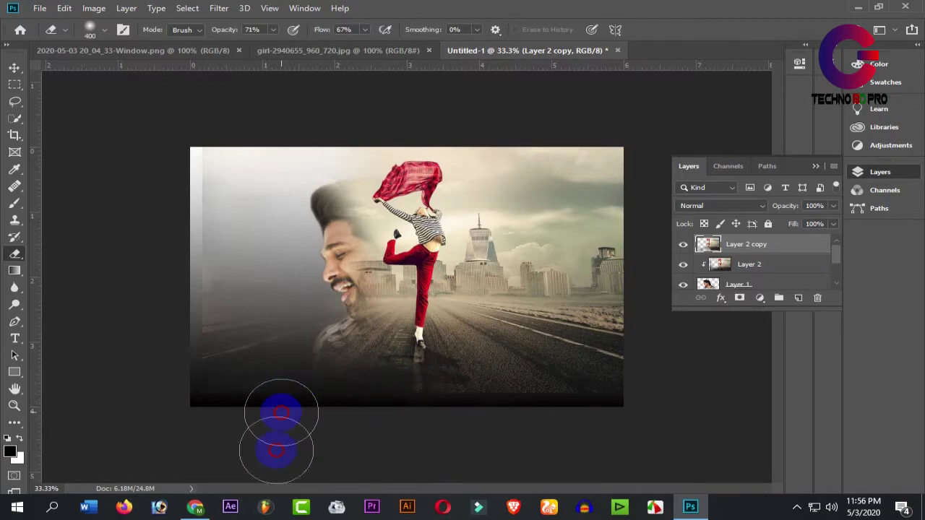
Softly fade the scene's bottom, left, top and upper-right edges on Layer 2 copy
left_click(225, 393)
mouse_move(225, 393)
left_mouse_down()
mouse_move(428, 376)
mouse_move(607, 398)
left_mouse_up()
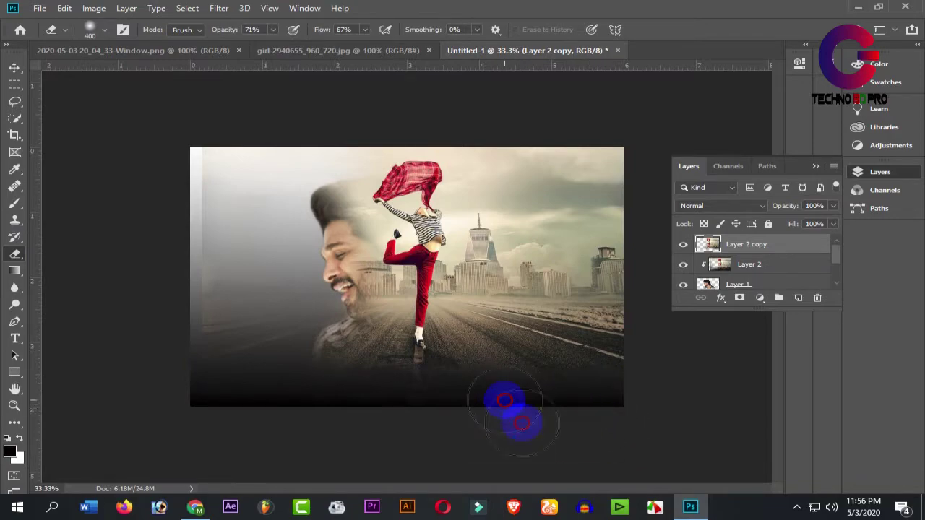
left_click_drag(606, 398, 506, 402)
left_click_drag(200, 206, 210, 384)
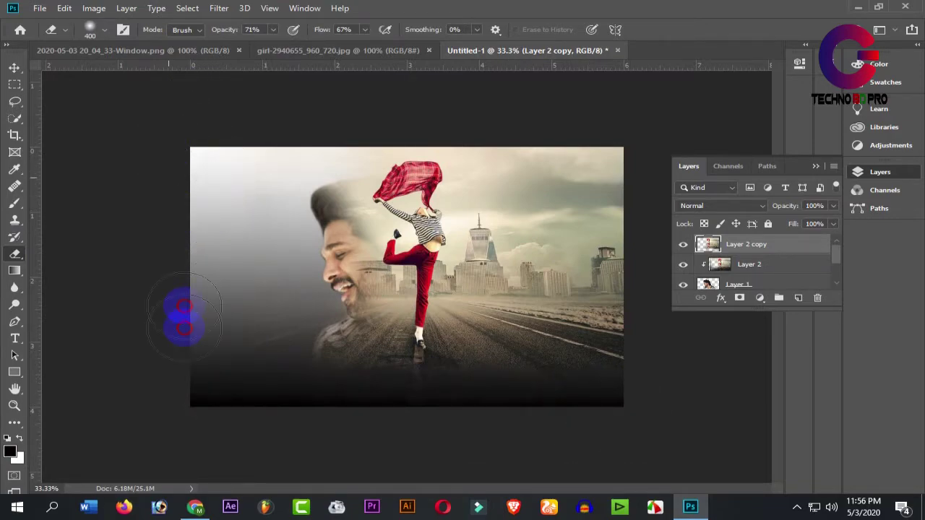
left_click_drag(234, 184, 227, 235)
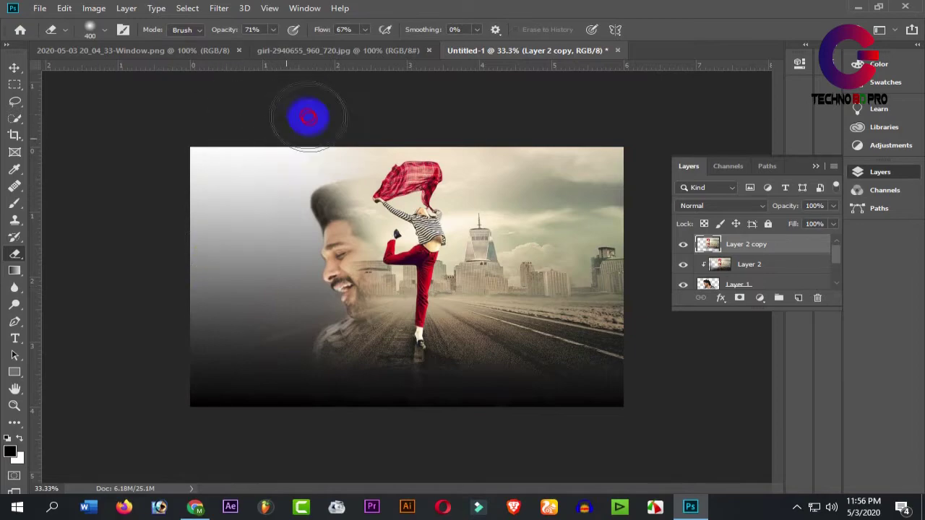
mouse_move(520, 100)
left_mouse_down()
mouse_move(461, 138)
mouse_move(390, 126)
left_mouse_up()
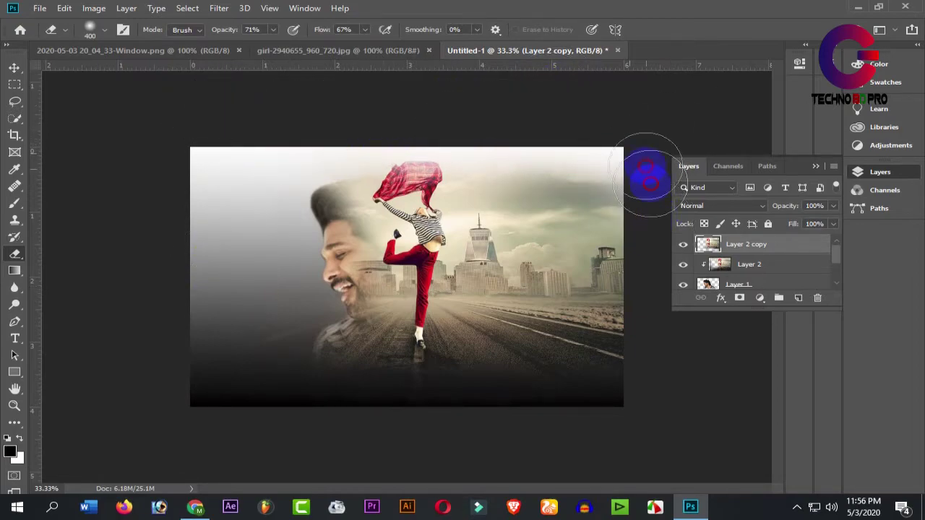
left_click_drag(613, 169, 603, 217)
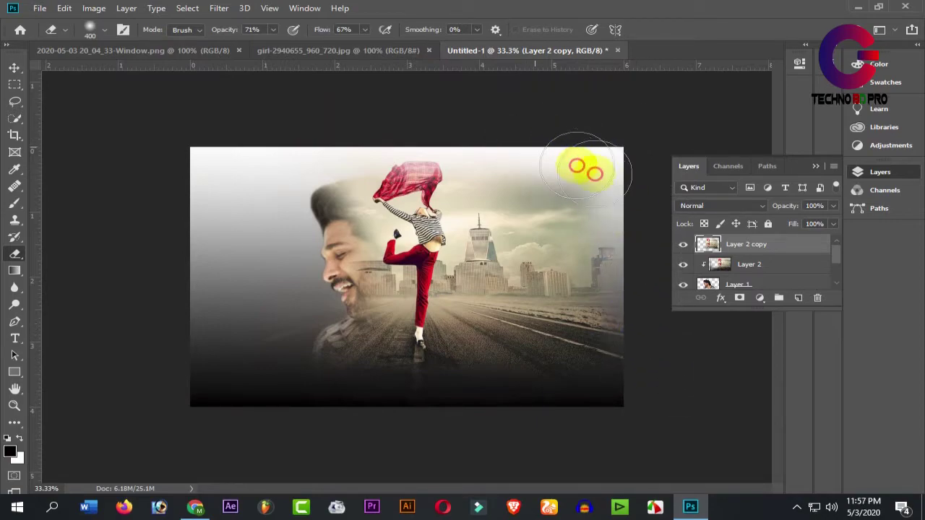
mouse_move(630, 286)
left_mouse_down()
mouse_move(404, 370)
mouse_move(344, 434)
mouse_move(253, 310)
left_mouse_up()
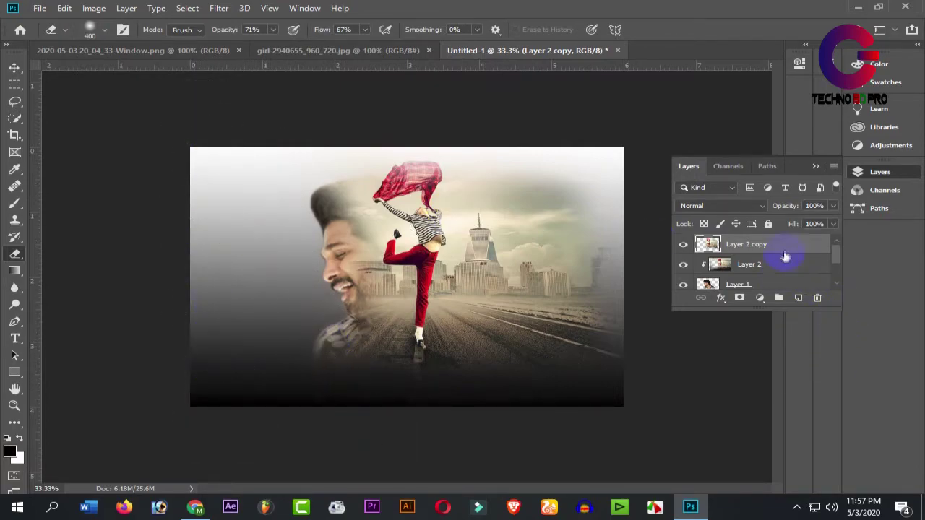
On Layer 2, erase the area left of and below the man's face
left_click(765, 268)
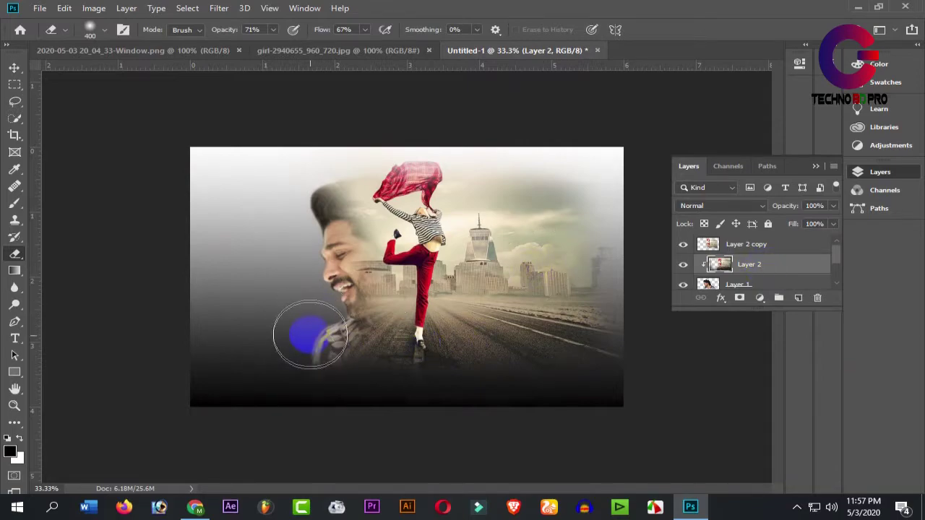
mouse_move(290, 382)
left_mouse_down()
mouse_move(290, 263)
mouse_move(310, 252)
mouse_move(289, 207)
mouse_move(322, 300)
mouse_move(309, 268)
left_mouse_up()
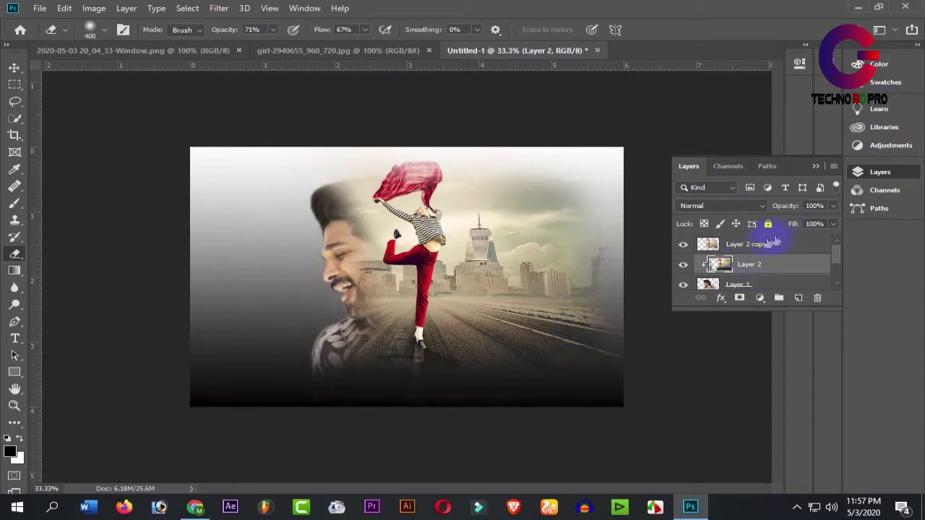
On Layer 2 copy, erase the right-hand buildings and sky with a 31% opacity, 31% flow eraser
left_click(748, 246)
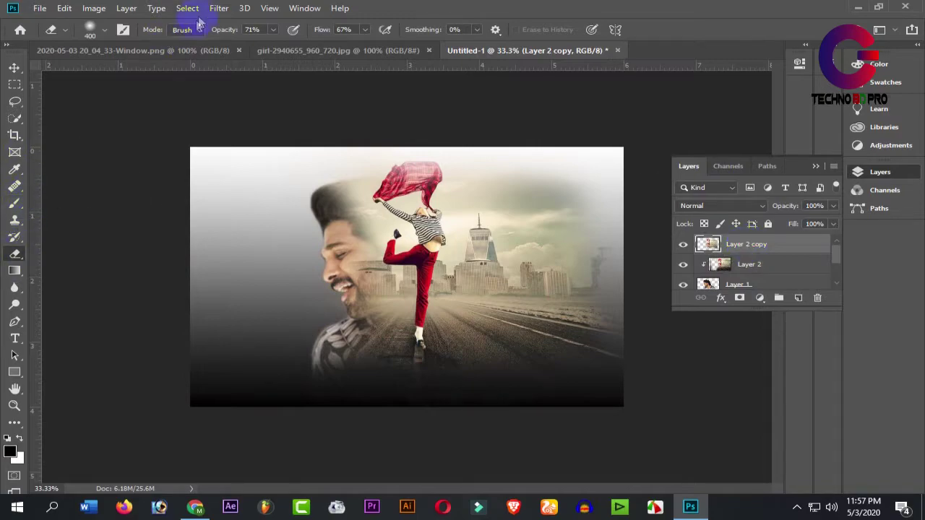
left_click(273, 30)
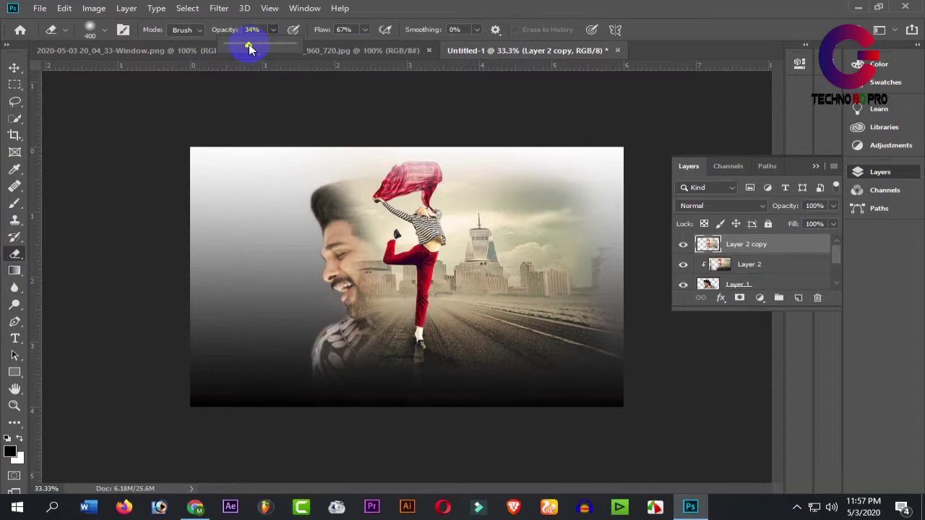
left_click_drag(364, 29, 342, 46)
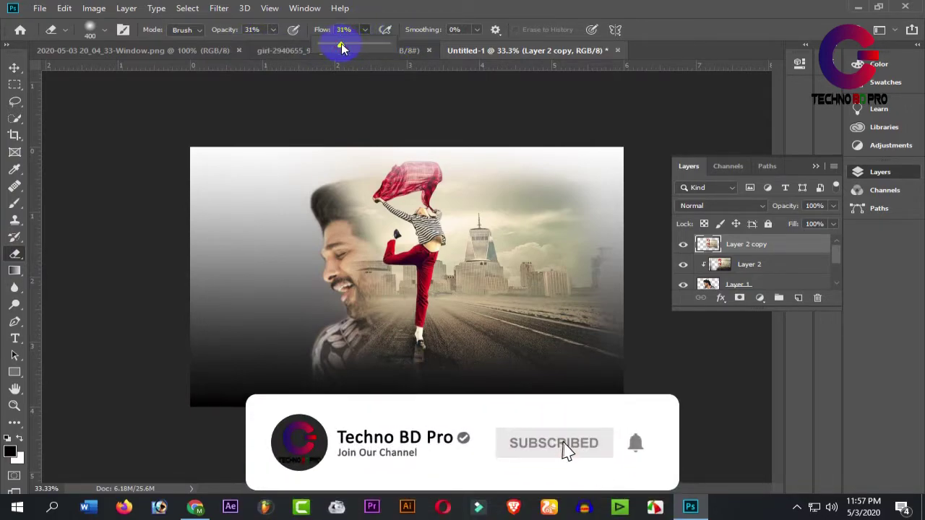
left_click(564, 232)
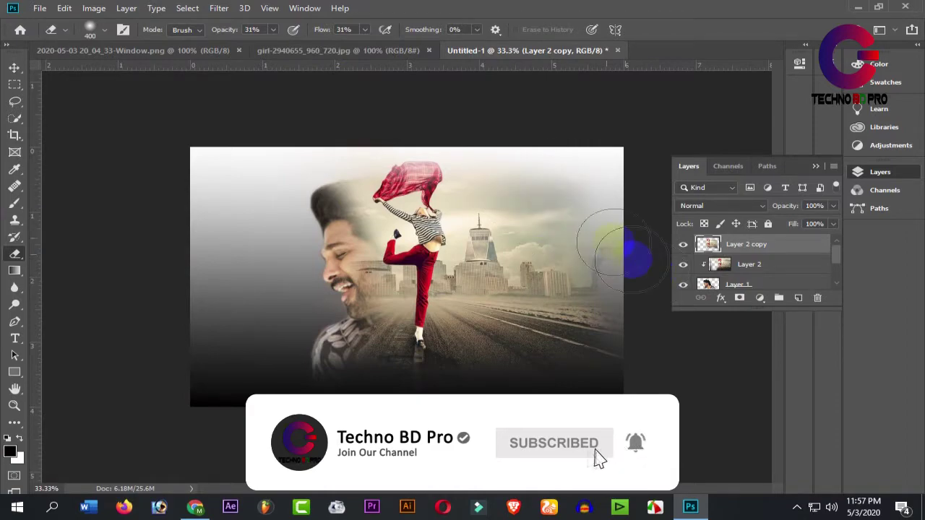
left_click(518, 236)
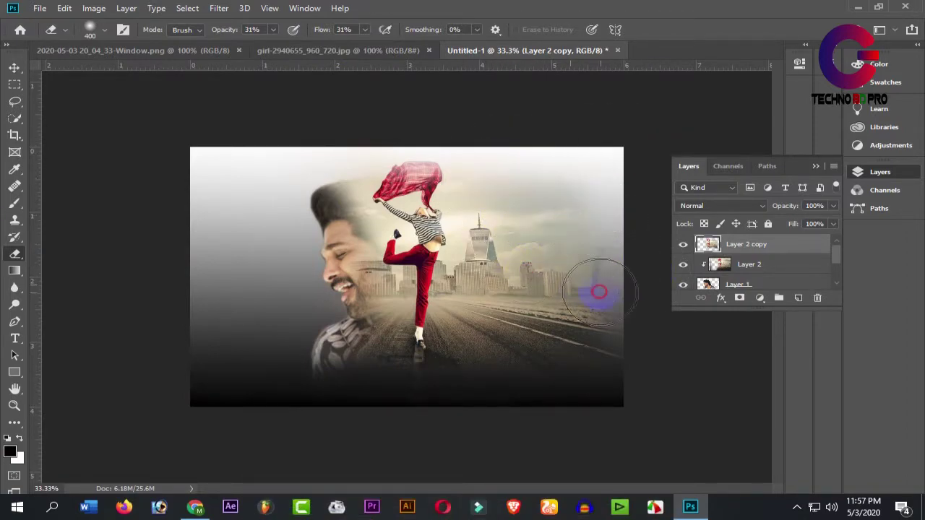
left_click_drag(599, 292, 516, 377)
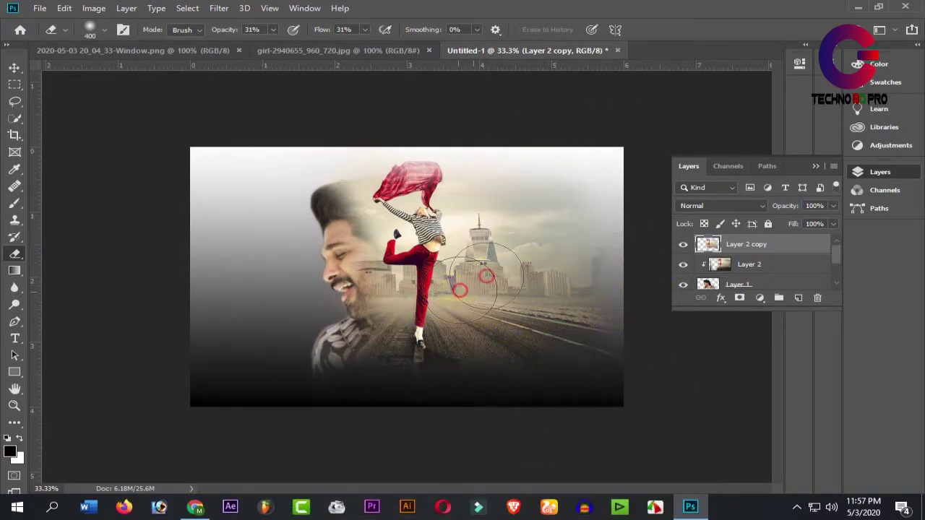
left_click_drag(485, 275, 564, 241)
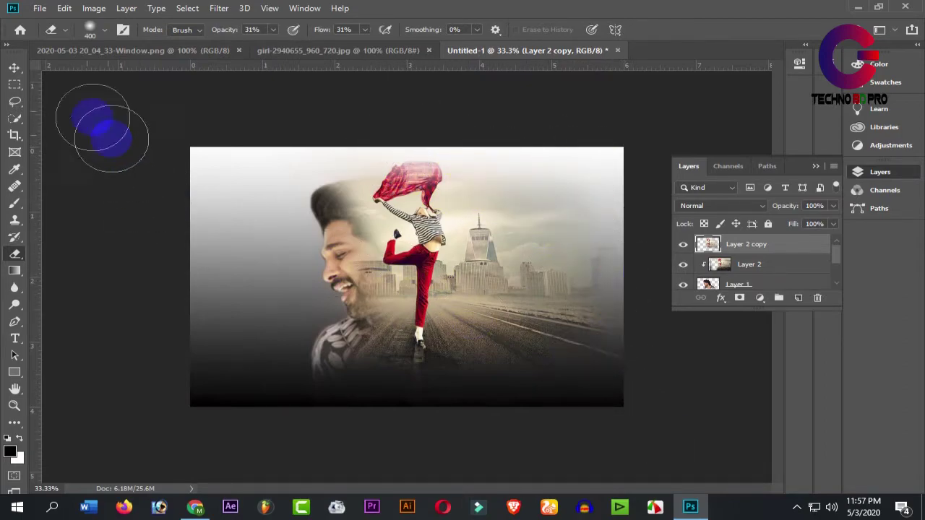
left_click(13, 67)
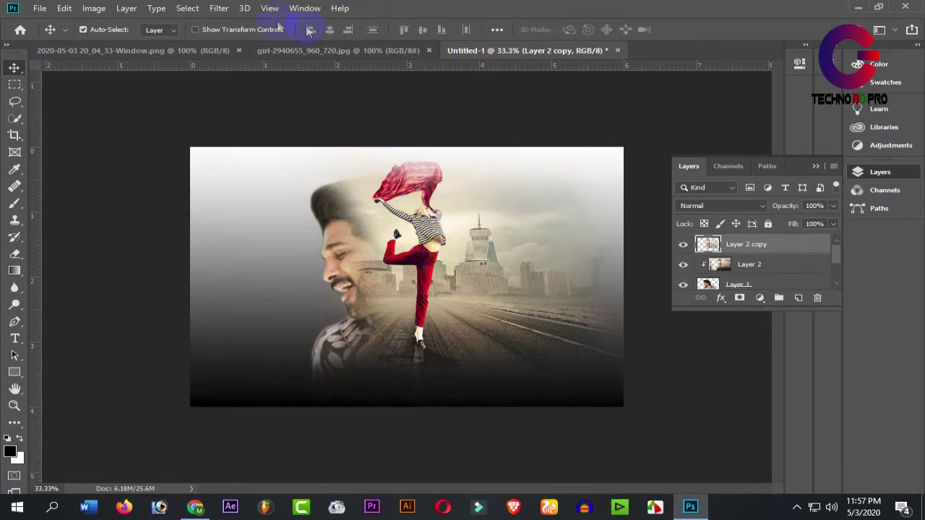
Apply Camera Raw: temperature -11, tint +38, exposure -0.15, contrast +25, clarity +23
left_click(218, 8)
left_click(274, 91)
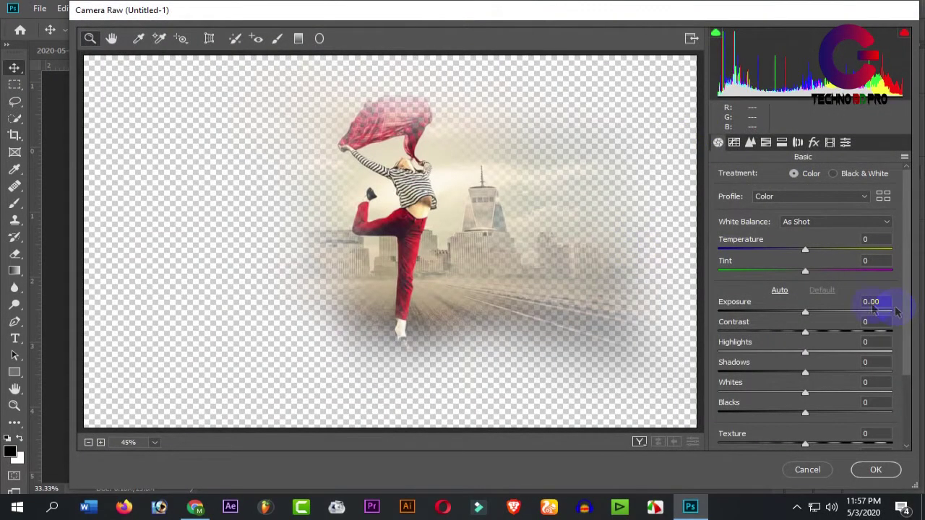
mouse_move(807, 256)
left_mouse_down()
mouse_move(797, 253)
mouse_move(846, 269)
left_mouse_up()
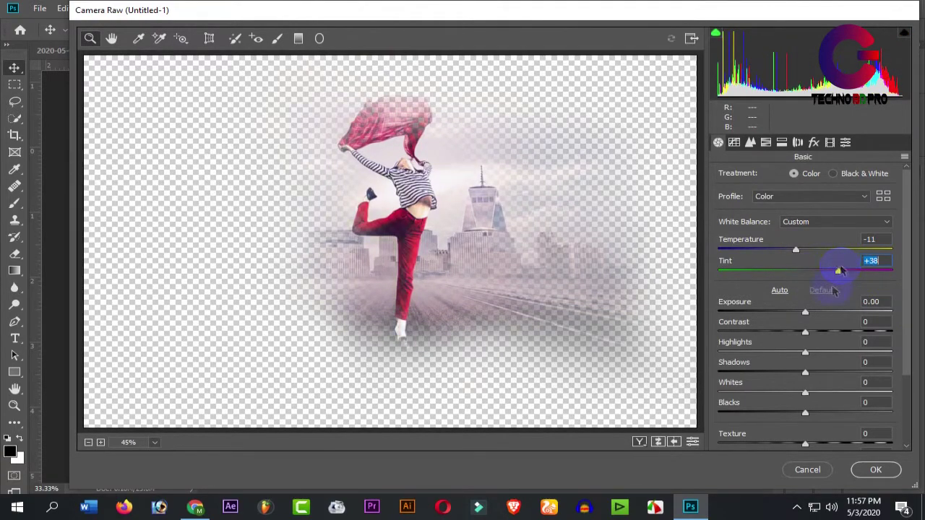
left_click_drag(805, 313, 803, 312)
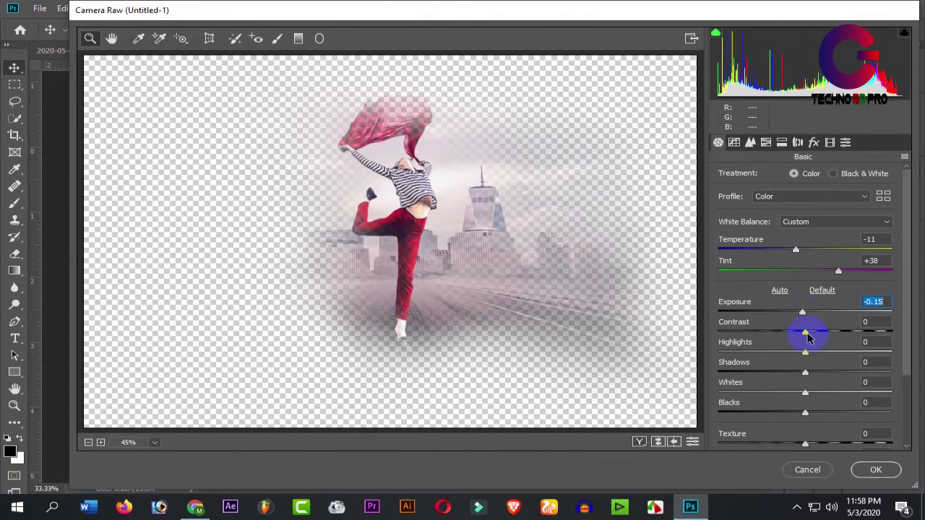
mouse_move(806, 333)
left_mouse_down()
mouse_move(821, 324)
mouse_move(807, 324)
mouse_move(847, 326)
mouse_move(828, 329)
left_mouse_up()
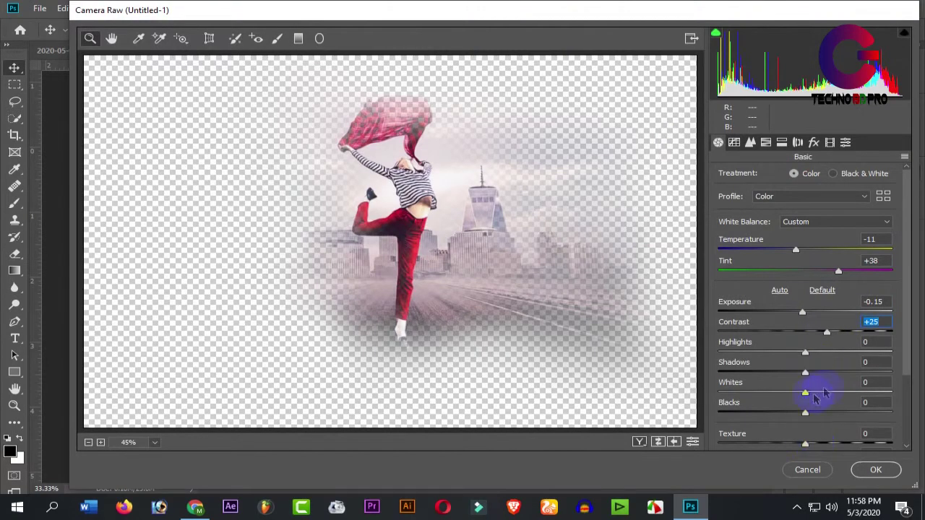
left_click_drag(907, 320, 909, 357)
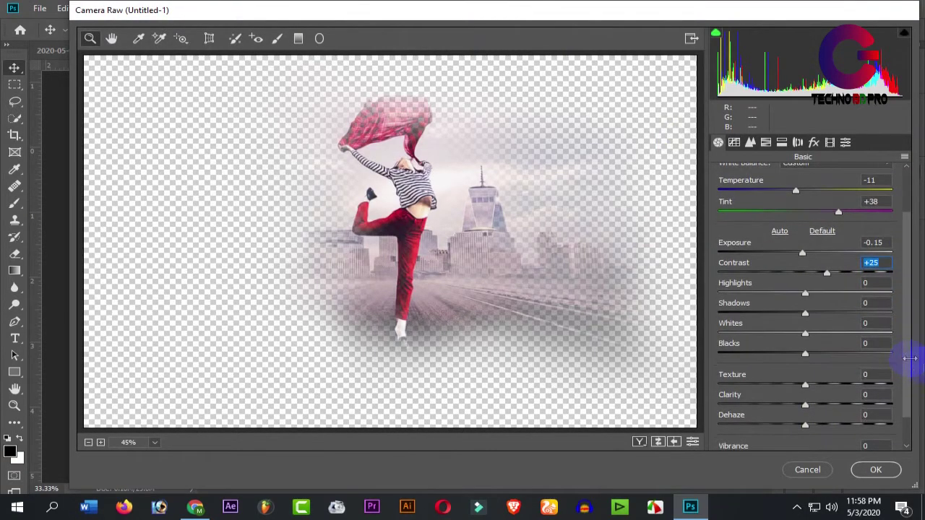
mouse_move(807, 408)
left_mouse_down()
mouse_move(843, 397)
mouse_move(783, 397)
mouse_move(837, 396)
left_mouse_up()
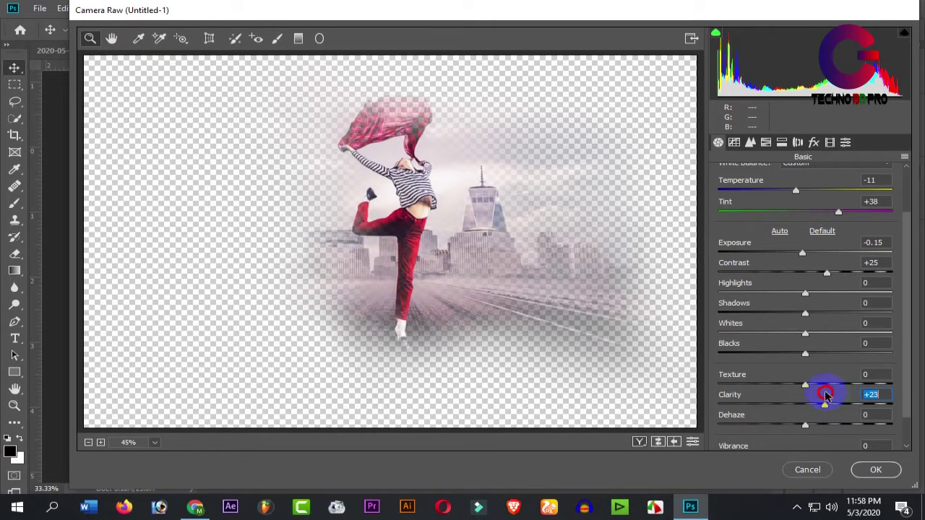
left_click(873, 471)
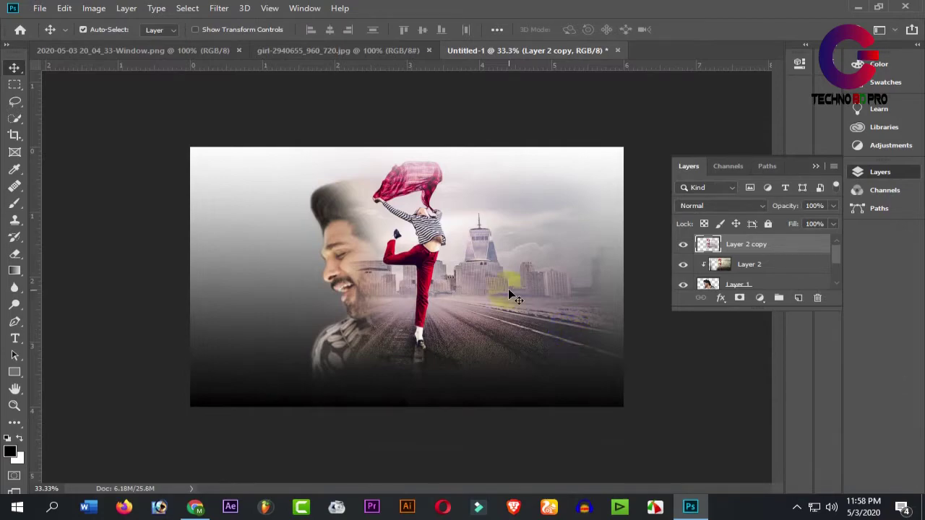
Switch to the browser showing the 'Double Exposure Cinemagraph' YouTube tutorial
left_click(542, 326)
left_click(652, 289)
left_click(181, 104)
left_click(195, 507)
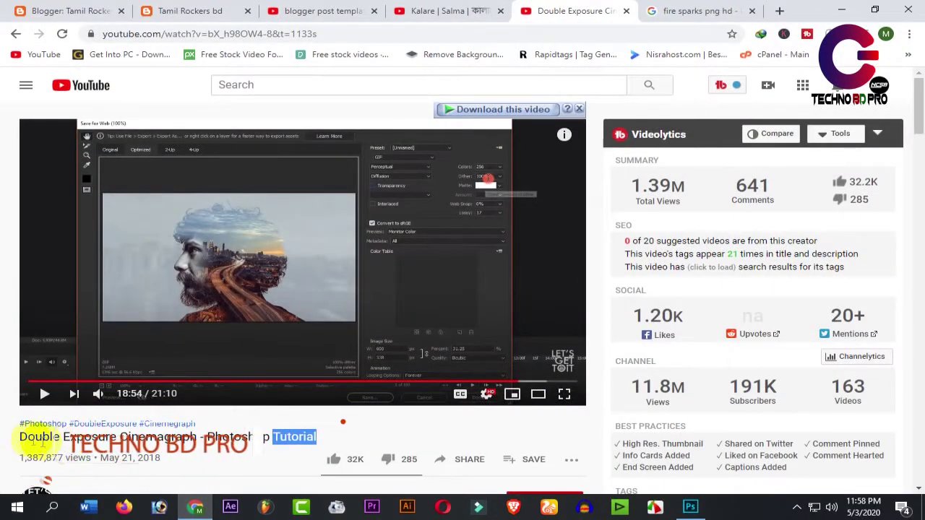
Highlight 'Double Exposure Cinemagraph' in the YouTube video title, then minimize Chrome
key("ctrl+a")
left_click(91, 436)
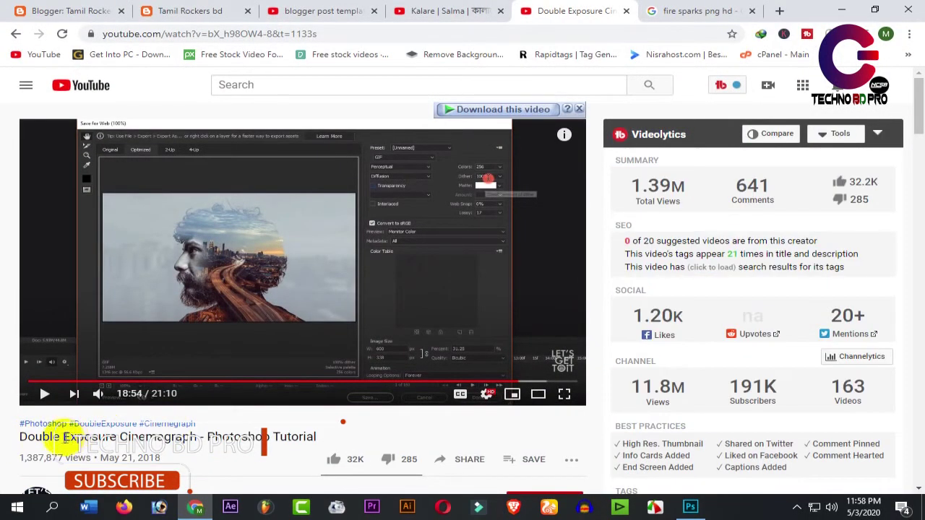
left_click_drag(11, 437, 199, 438)
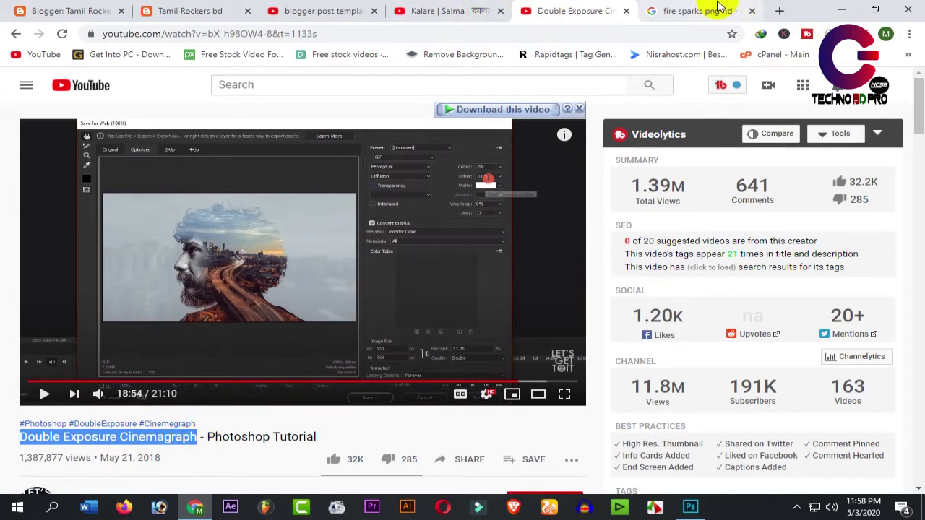
left_click(711, 10)
left_click(841, 13)
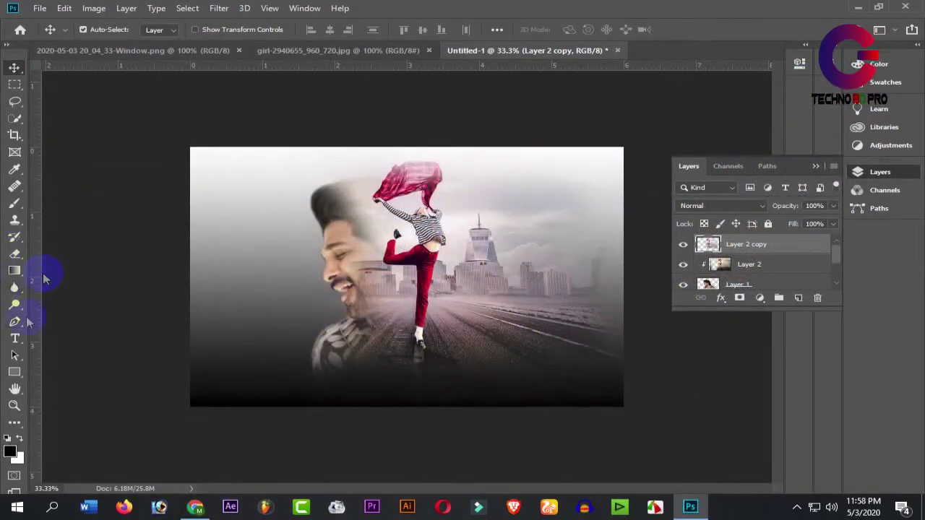
Paste the copied title as a new text layer at the poster's lower left
left_click(16, 343)
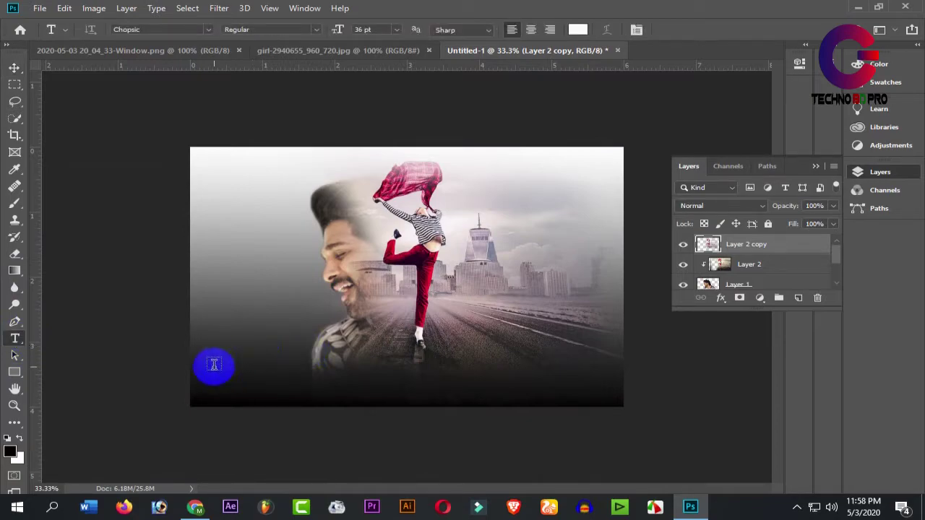
left_click(210, 352)
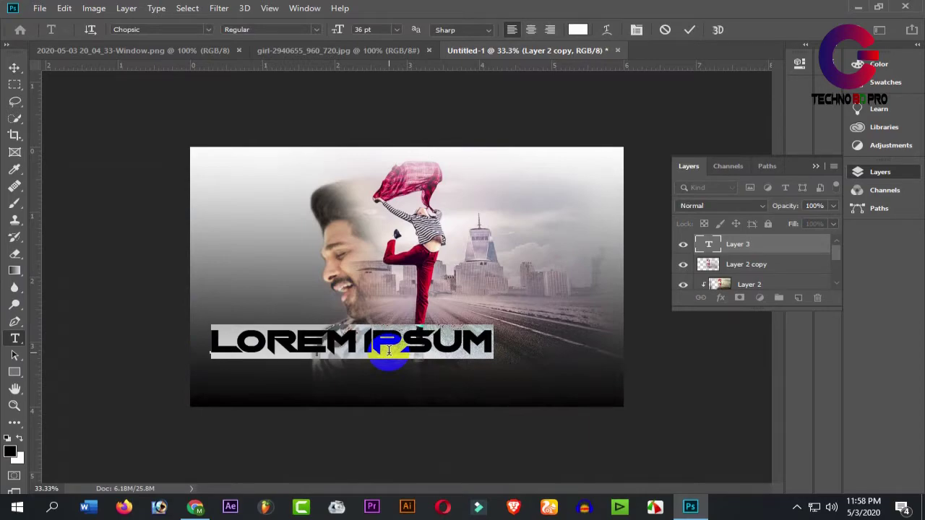
key("ctrl+v")
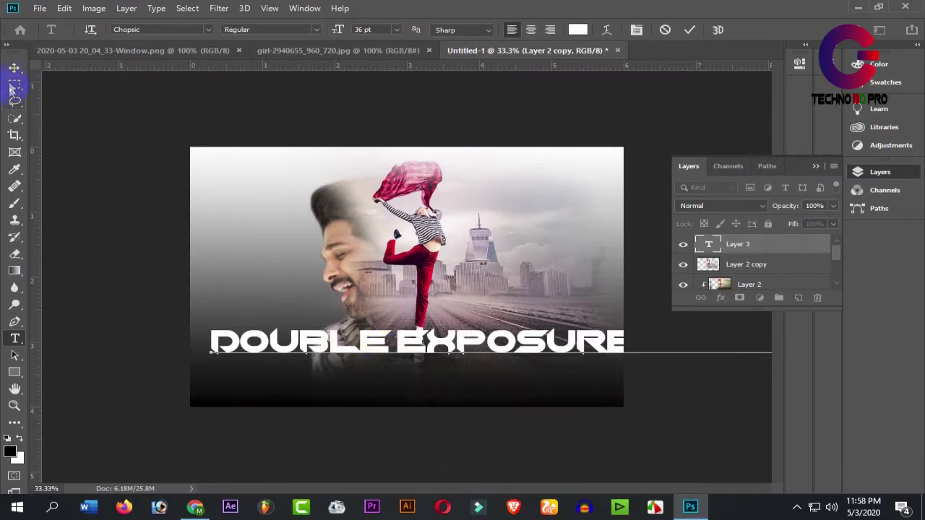
Commit the title text, nudge it, and begin shrinking it with Free Transform
left_click(14, 67)
left_click_drag(238, 345, 269, 345)
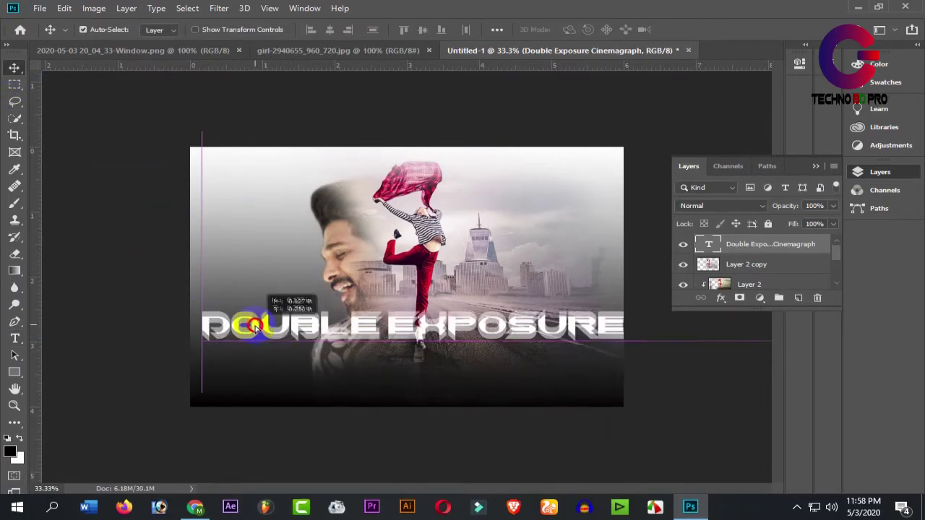
key("ctrl+t")
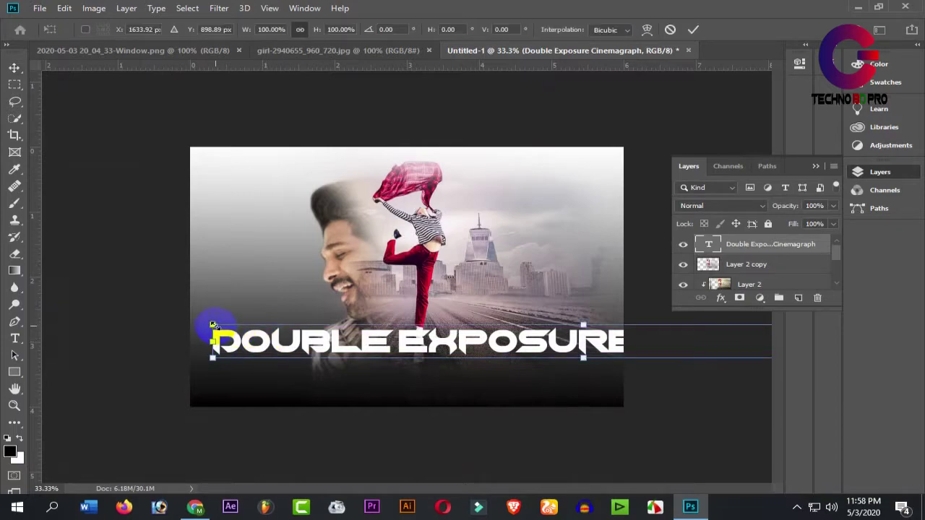
mouse_move(212, 329)
left_mouse_down()
mouse_move(466, 327)
mouse_move(513, 337)
left_mouse_up()
left_click_drag(578, 349, 271, 370)
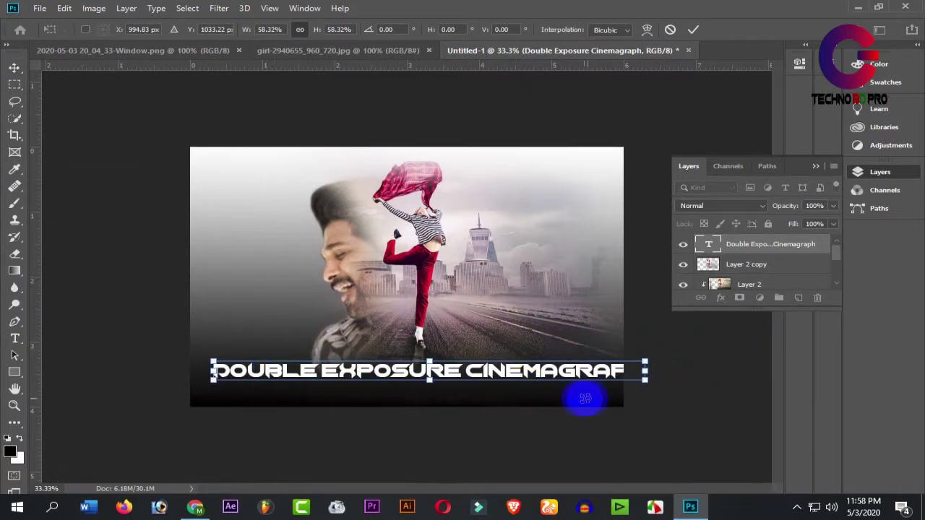
Shrink the title to the poster width, make the letters taller, apply, and centre it
left_click_drag(645, 381, 571, 381)
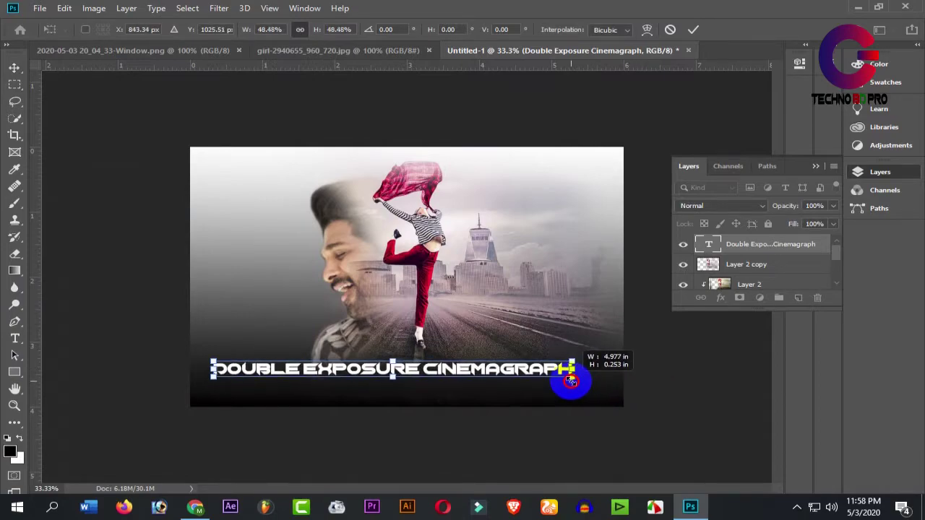
left_click_drag(571, 381, 549, 378)
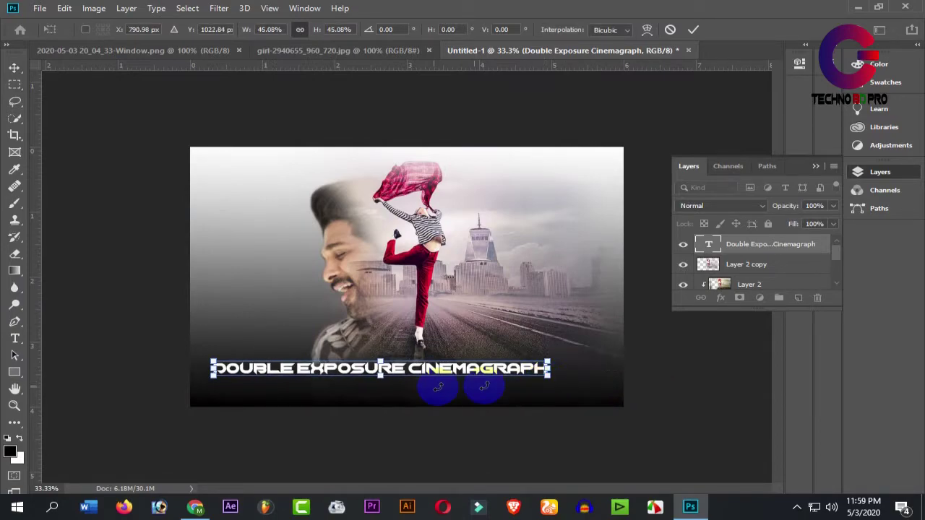
left_click_drag(384, 379, 378, 374)
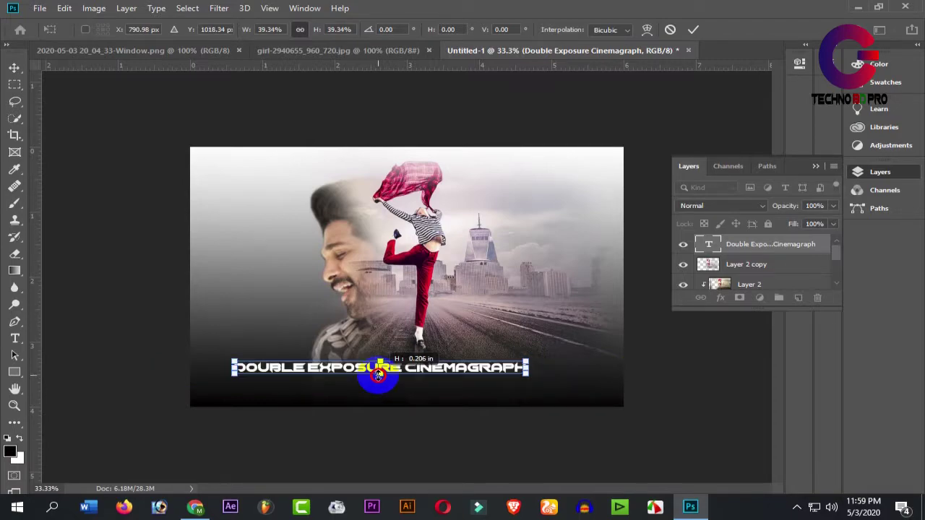
left_click_drag(378, 375, 377, 383)
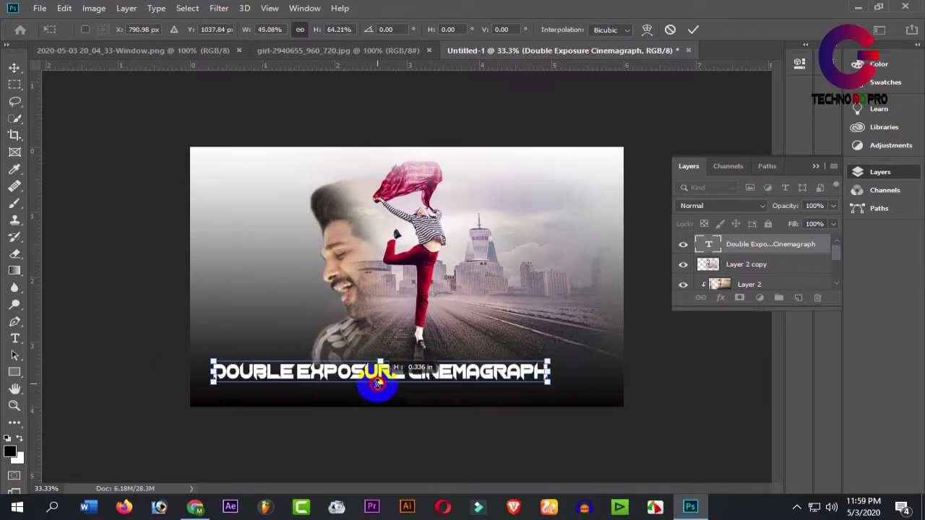
key("Return")
left_click_drag(372, 378, 403, 375)
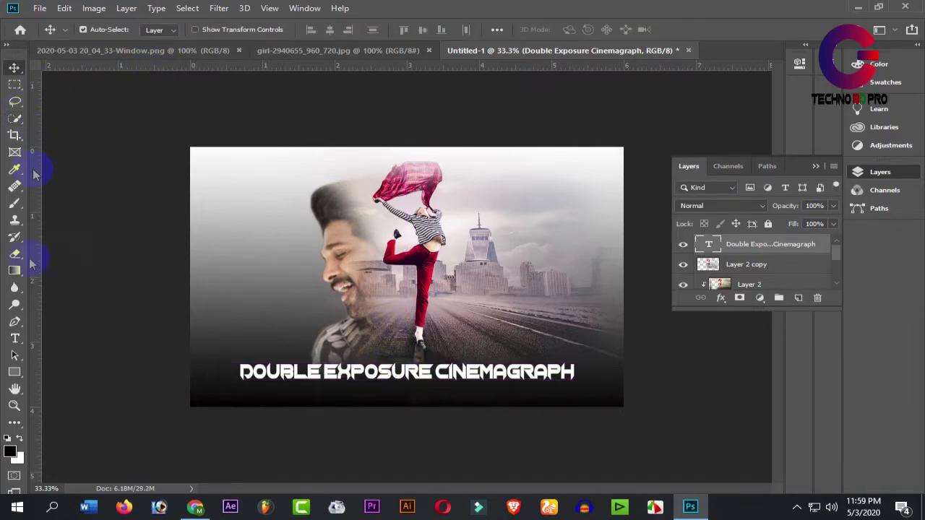
Change the whole title's font to Papyrus
left_click(15, 338)
left_click(245, 372)
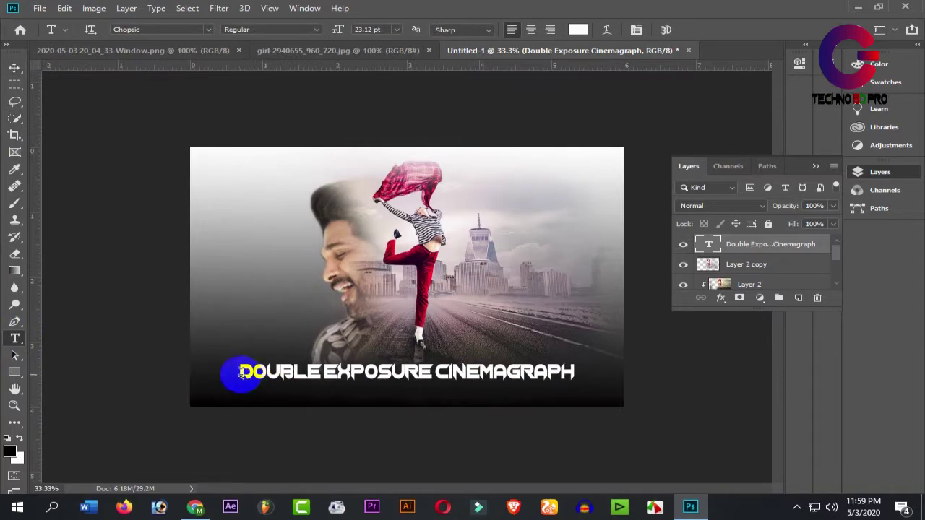
left_click_drag(242, 373, 644, 364)
left_click(208, 30)
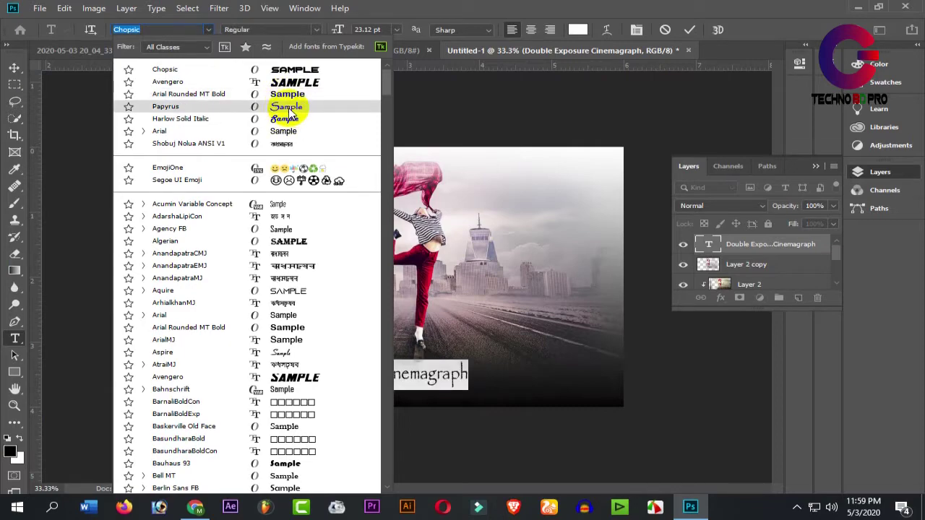
left_click(280, 106)
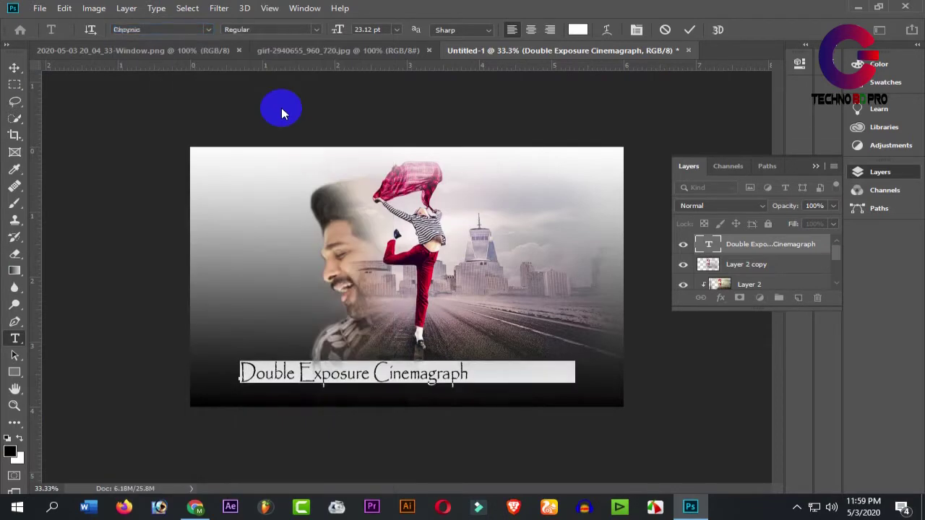
Enlarge the title to 140.57% and position it centred near the poster's bottom
left_click(15, 67)
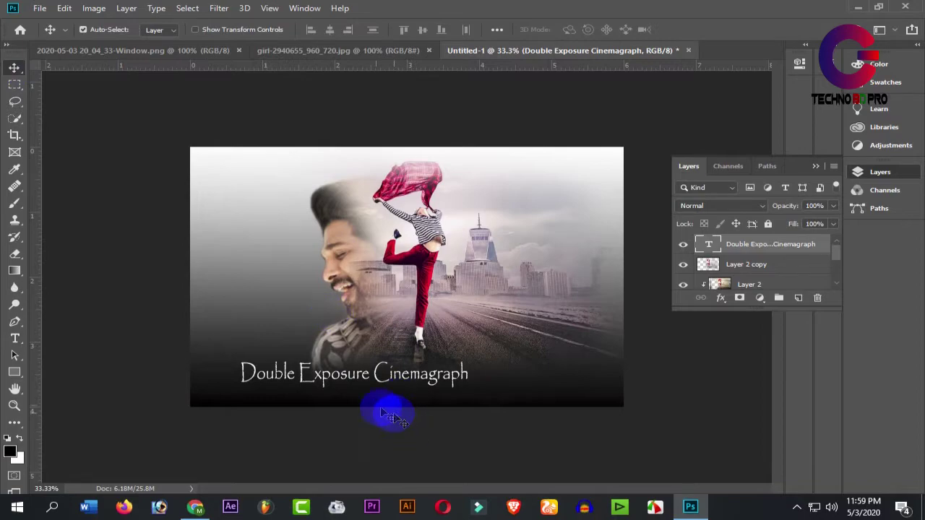
left_click_drag(325, 380, 355, 380)
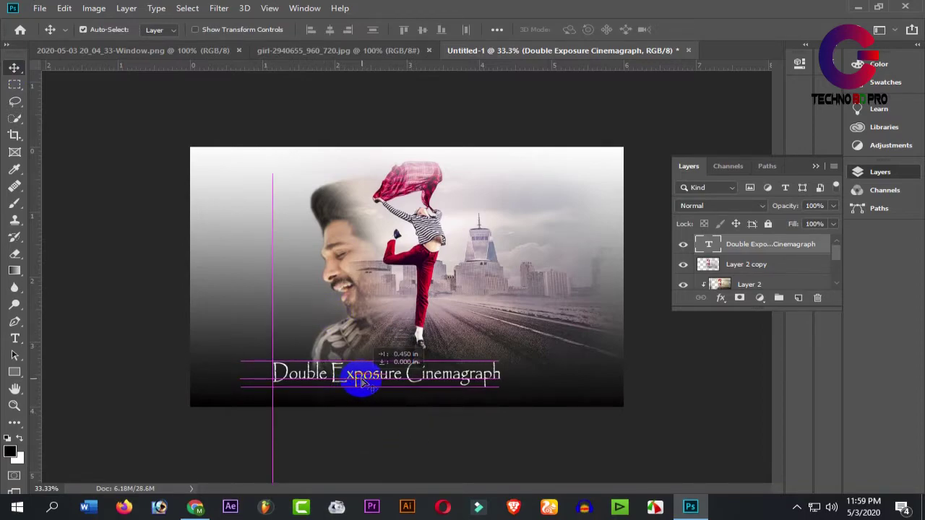
left_click_drag(356, 381, 369, 387)
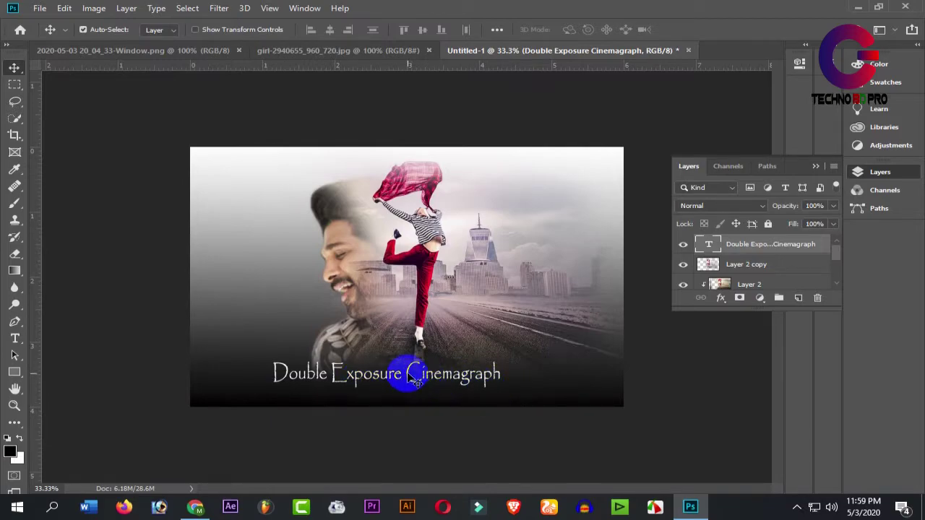
left_click_drag(416, 383, 416, 377)
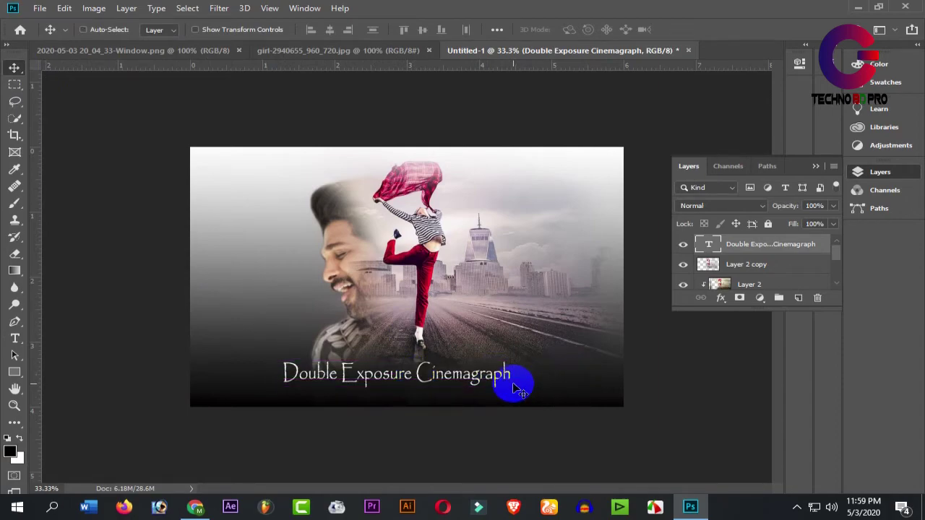
key("ctrl+t")
left_click_drag(512, 392, 601, 401)
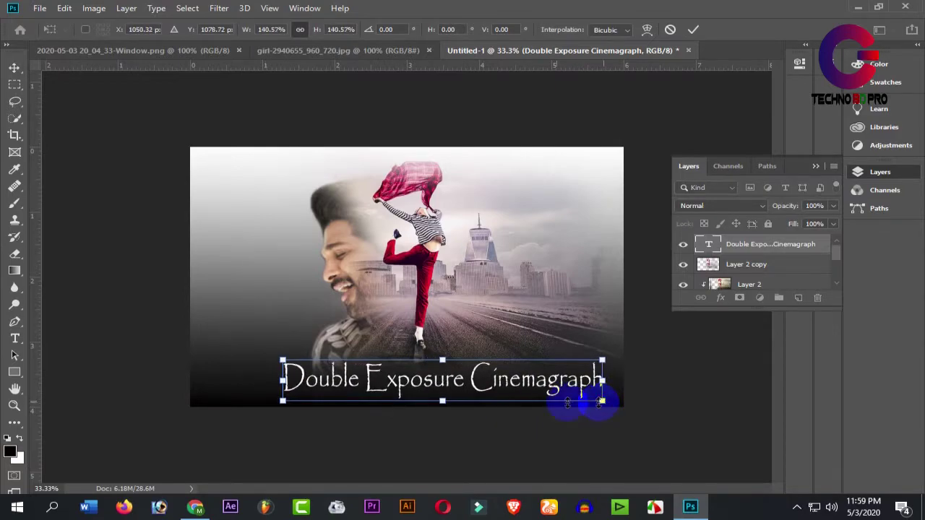
left_click_drag(502, 381, 466, 375)
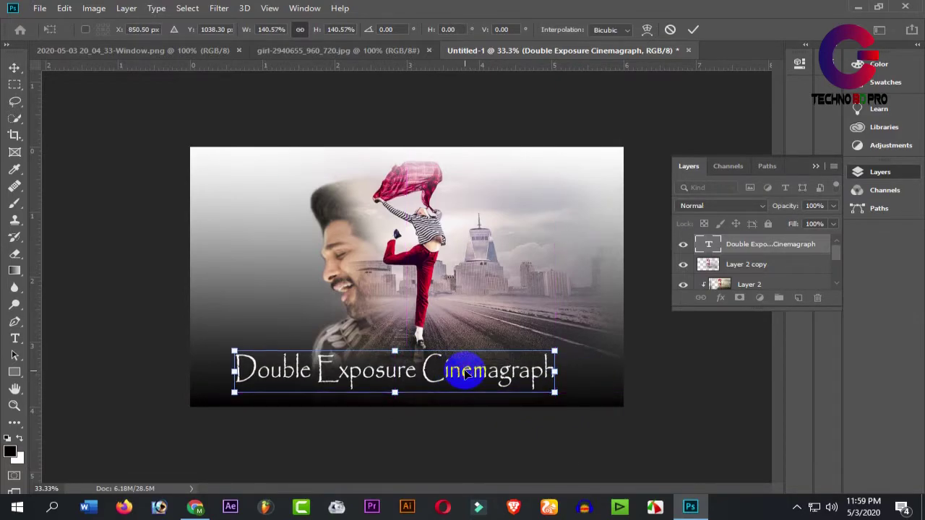
key("Return")
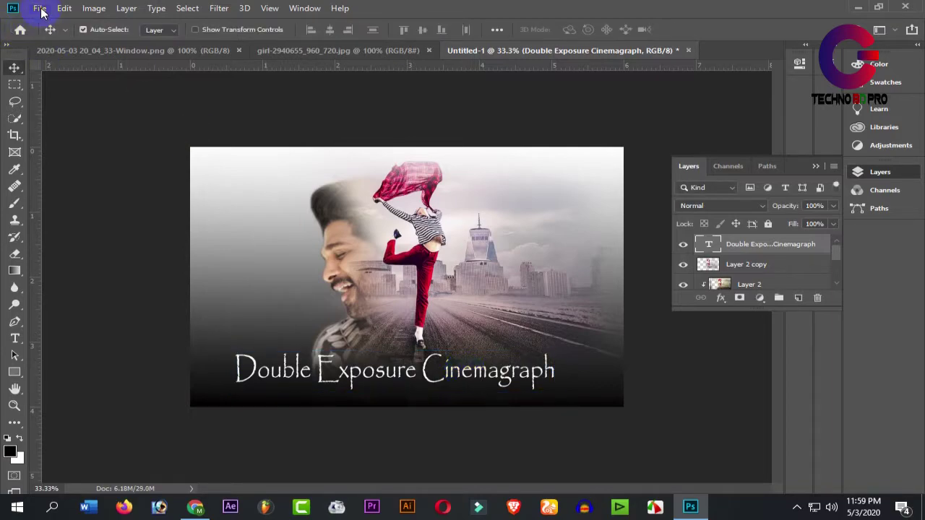
Export the 1800 x 1200 poster via Save for Web (Legacy) as PNG-24 'fgfhfgh' on the Desktop
left_click(39, 9)
mouse_move(55, 185)
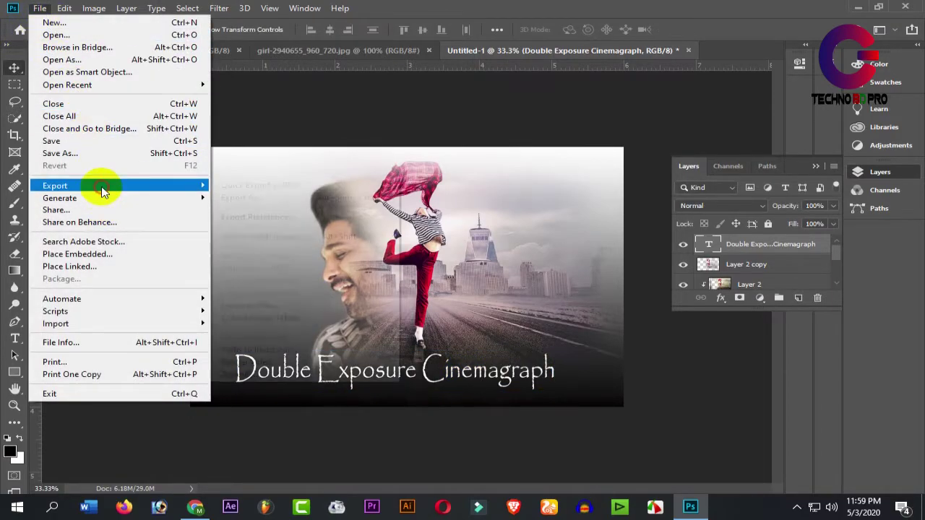
left_click(268, 238)
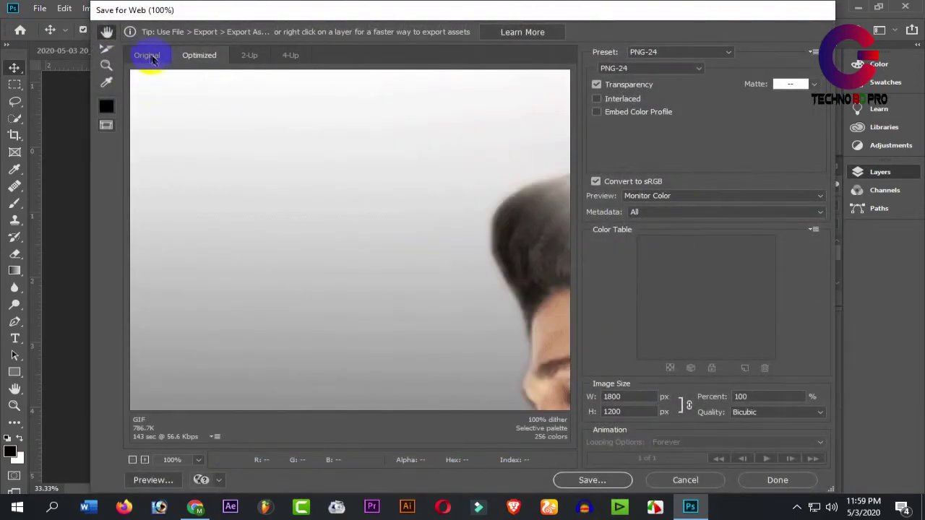
left_click(148, 56)
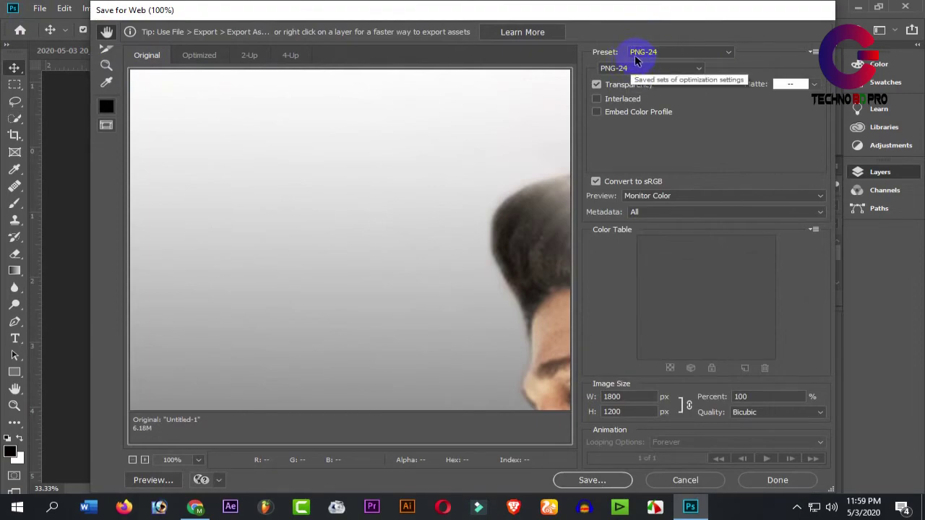
left_click(586, 479)
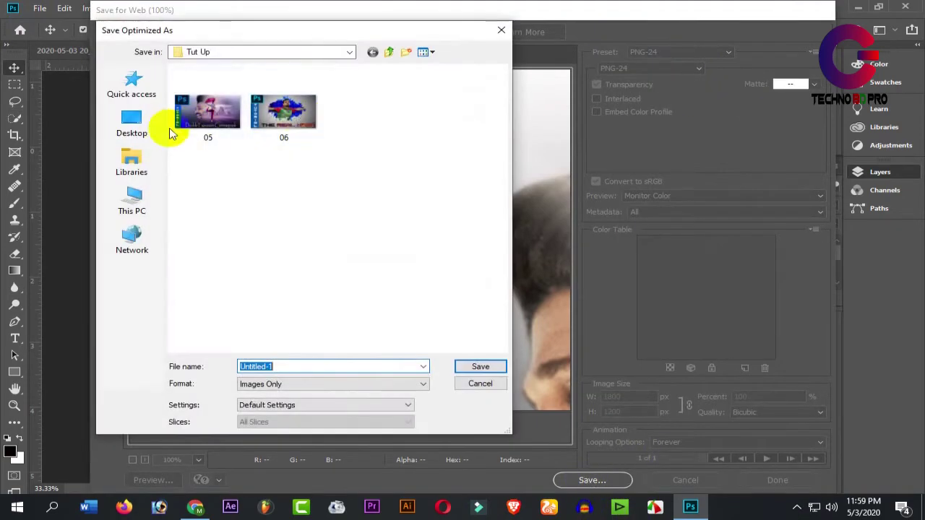
left_click(132, 122)
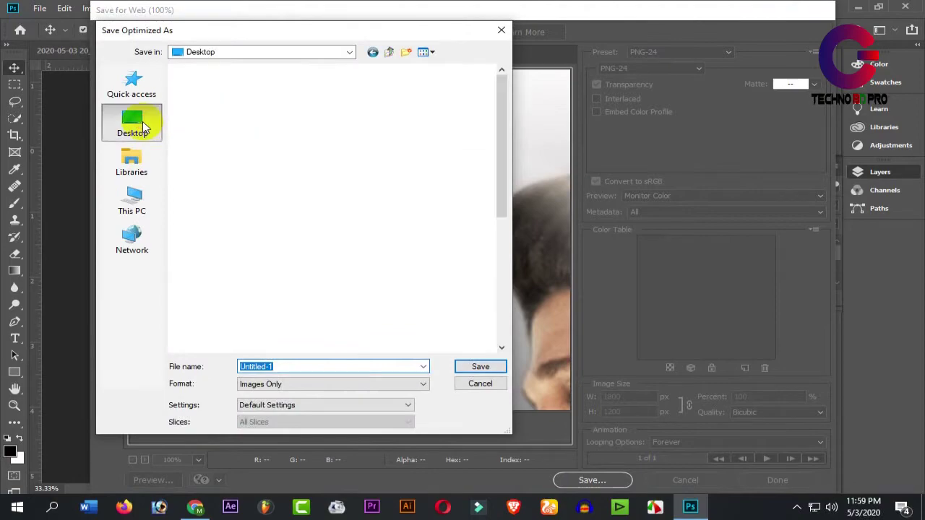
type("fgfhfgh")
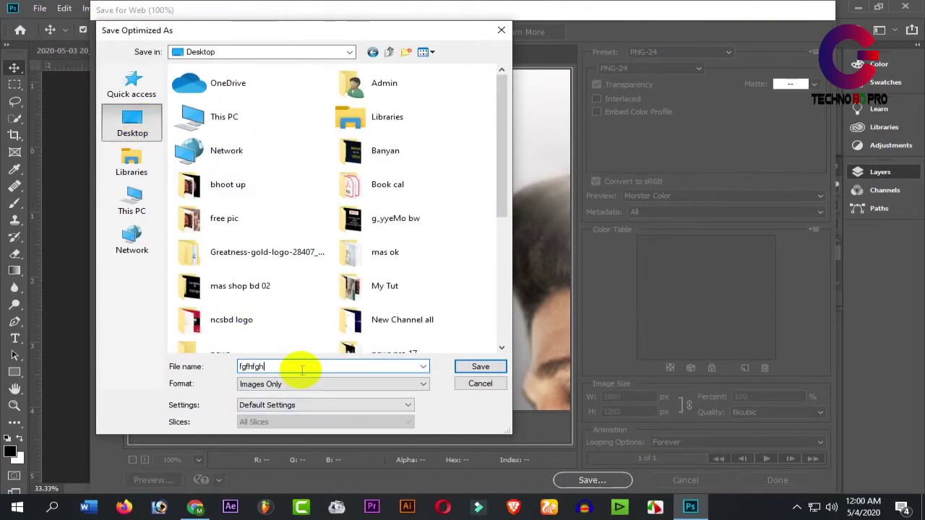
left_click(478, 367)
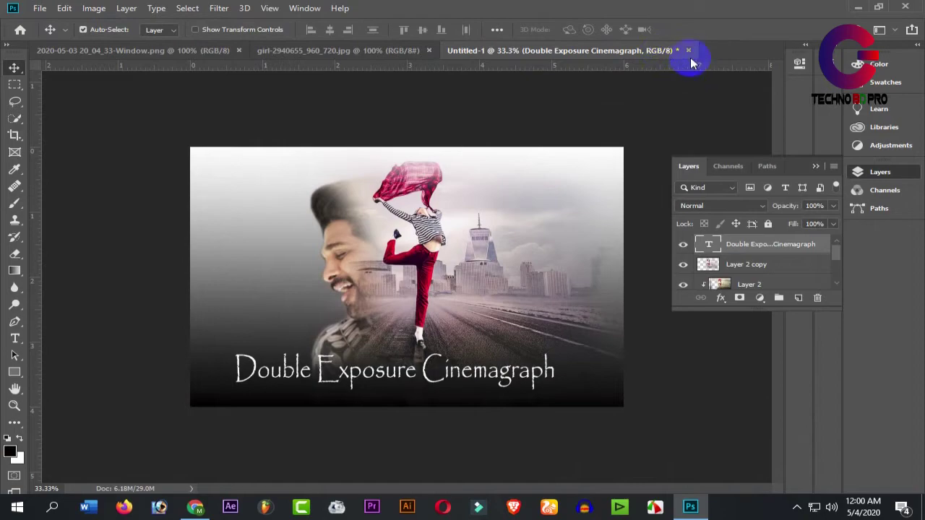
Save the layered poster as xfdfgg.psd with maximize compatibility, then close its tab
key("ctrl+shift+s")
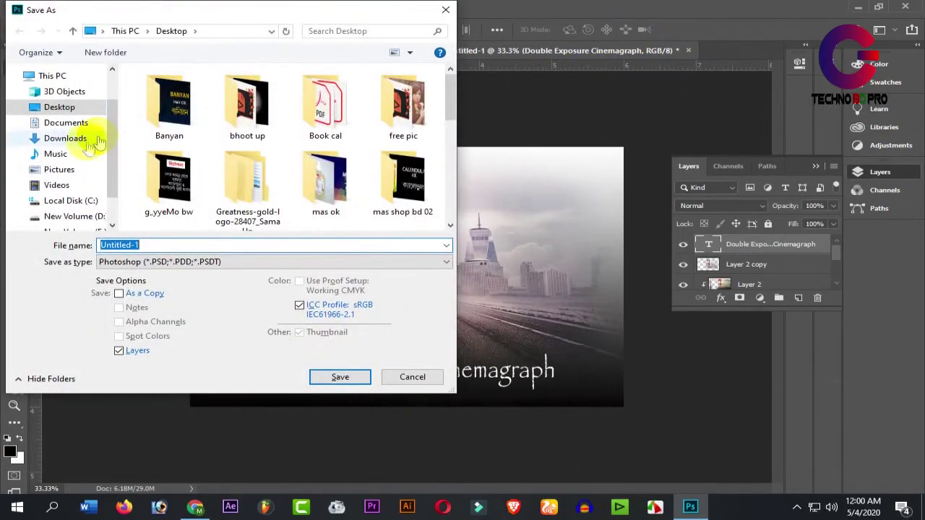
double_click(163, 244)
type("xfdfgg")
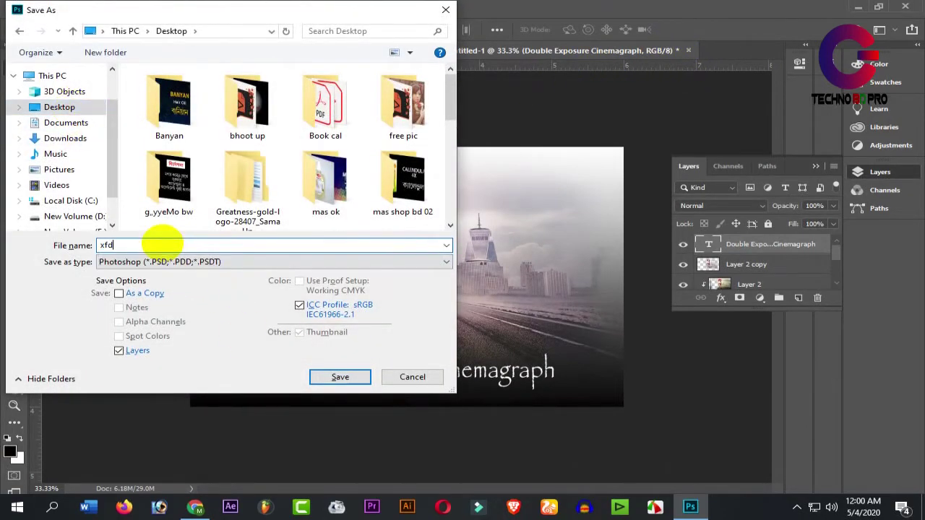
left_click(341, 378)
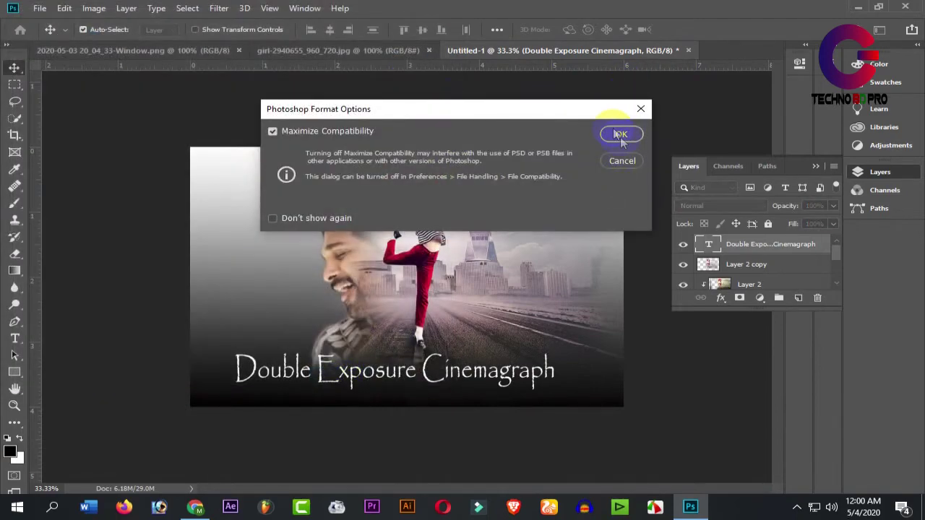
left_click(615, 134)
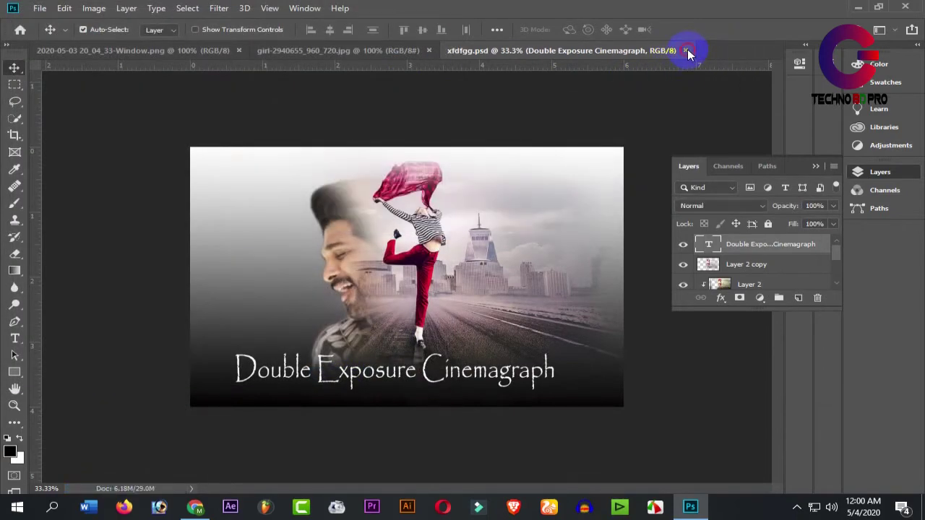
left_click(687, 50)
Open fgfhfgh.png from the Desktop and zoom out to see the whole poster
left_click(44, 13)
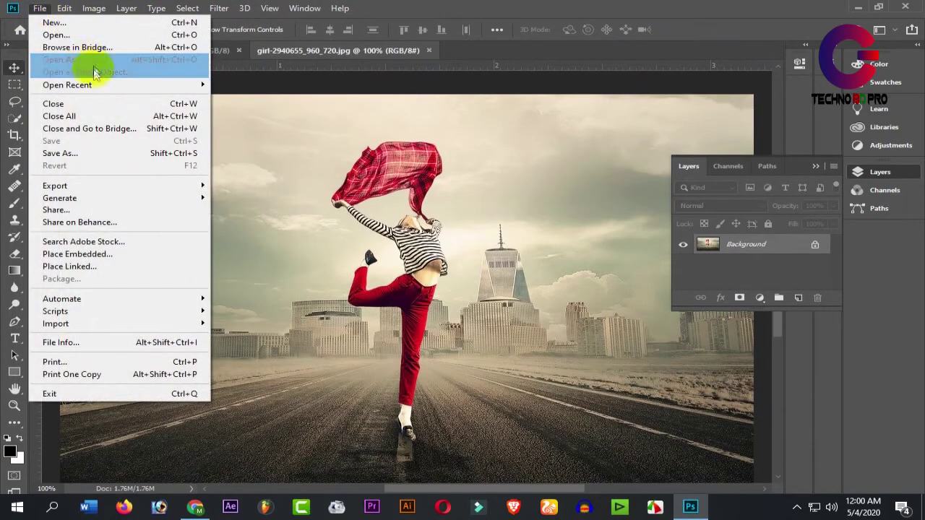
left_click(87, 35)
scroll(350, 156, "down", 10)
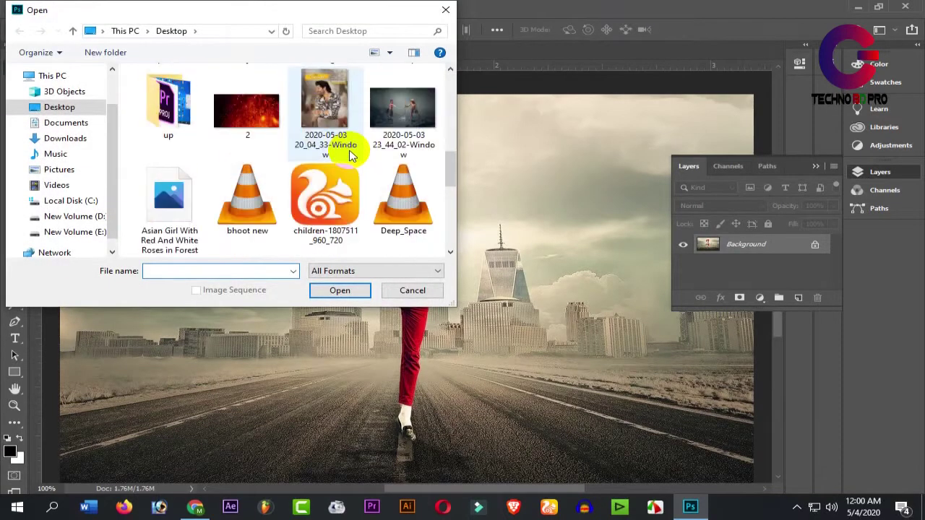
scroll(350, 156, "down", 3)
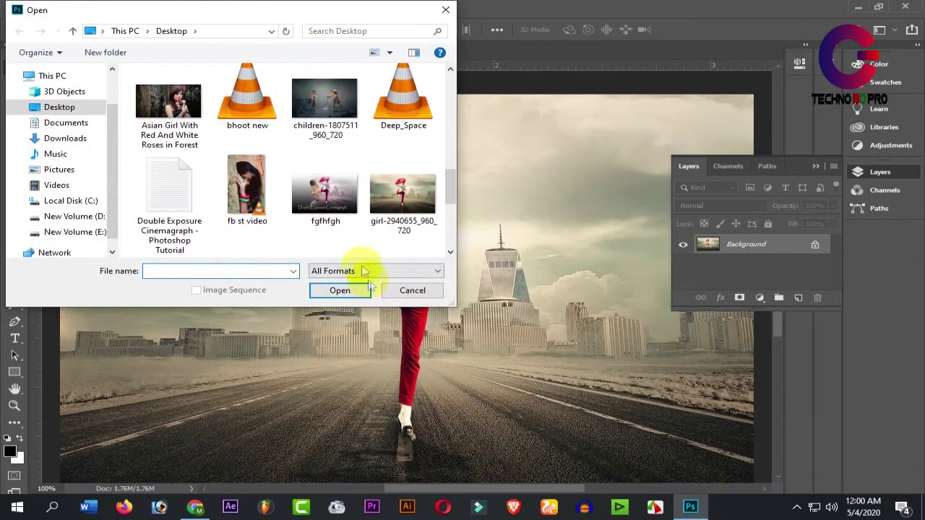
left_click(325, 195)
left_click(340, 290)
key("Return")
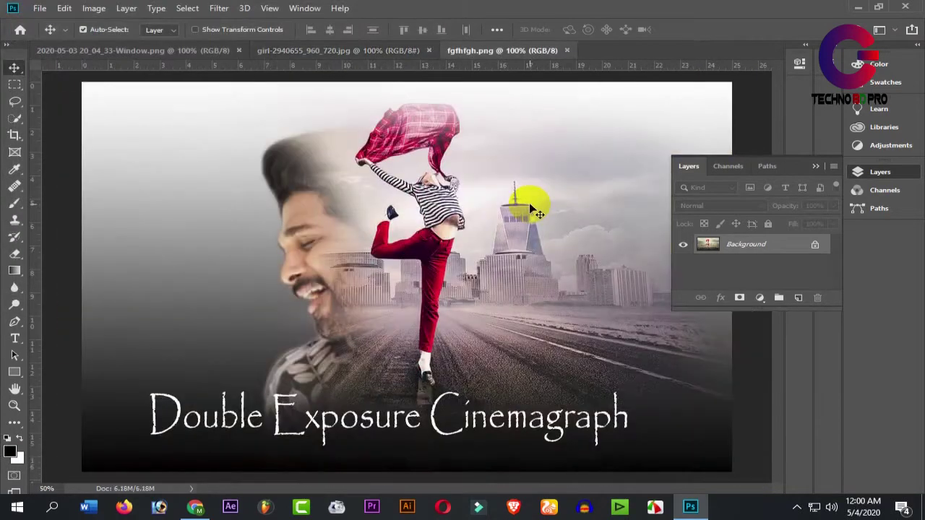
key("ctrl+minus")
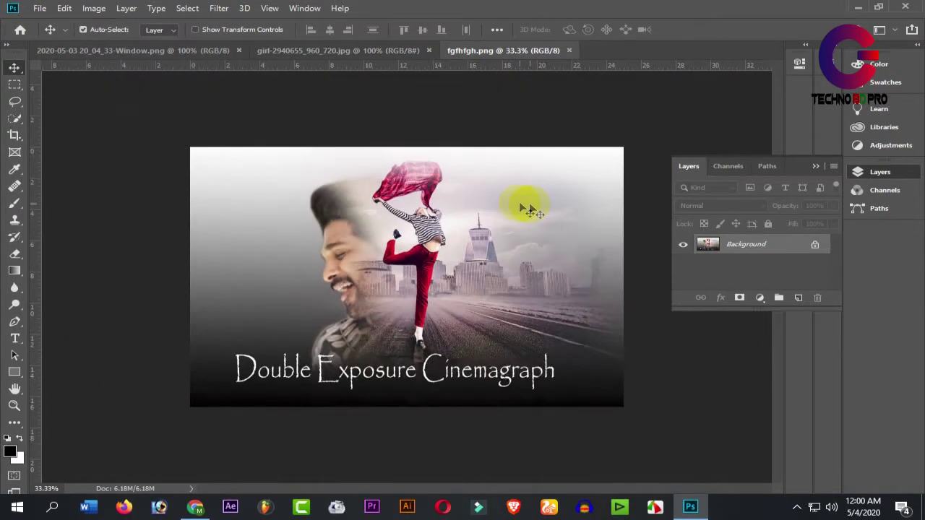
left_click(219, 8)
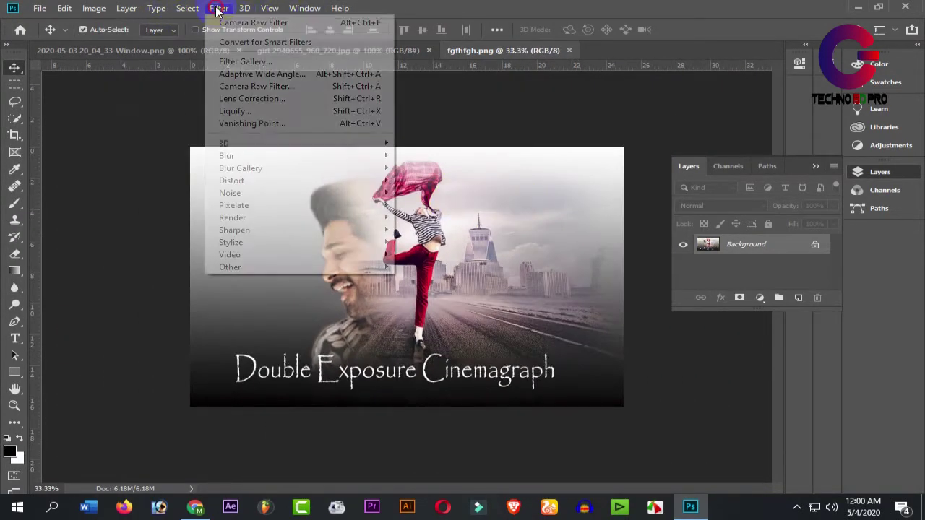
In Camera Raw, set Temperature -19, Exposure -1.05, Highlights -31 and Whites +33
left_click(241, 86)
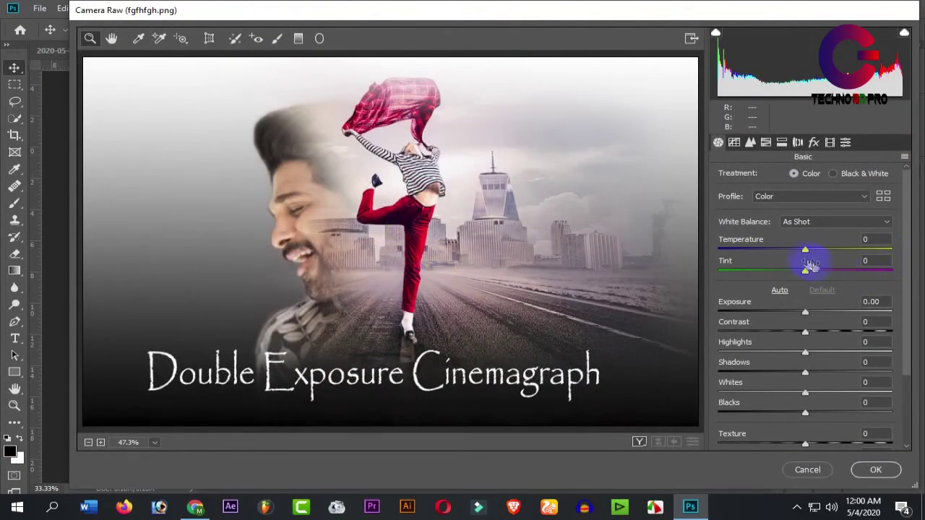
left_click_drag(804, 251, 788, 251)
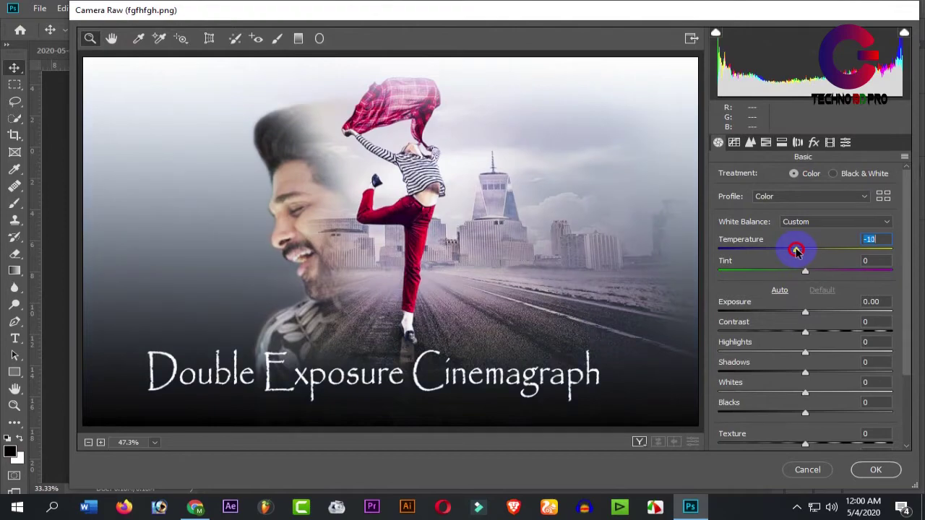
left_click_drag(805, 315, 786, 316)
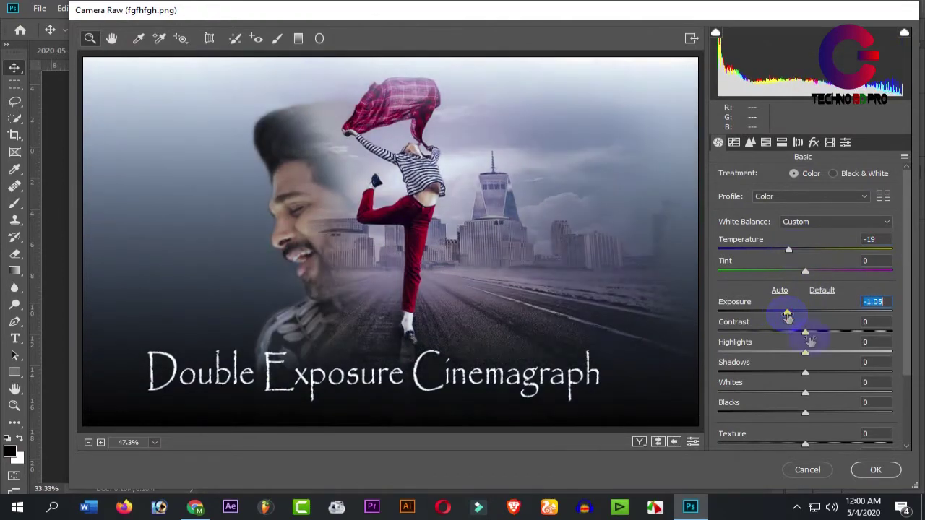
mouse_move(805, 351)
left_mouse_down()
mouse_move(819, 350)
mouse_move(778, 352)
left_mouse_up()
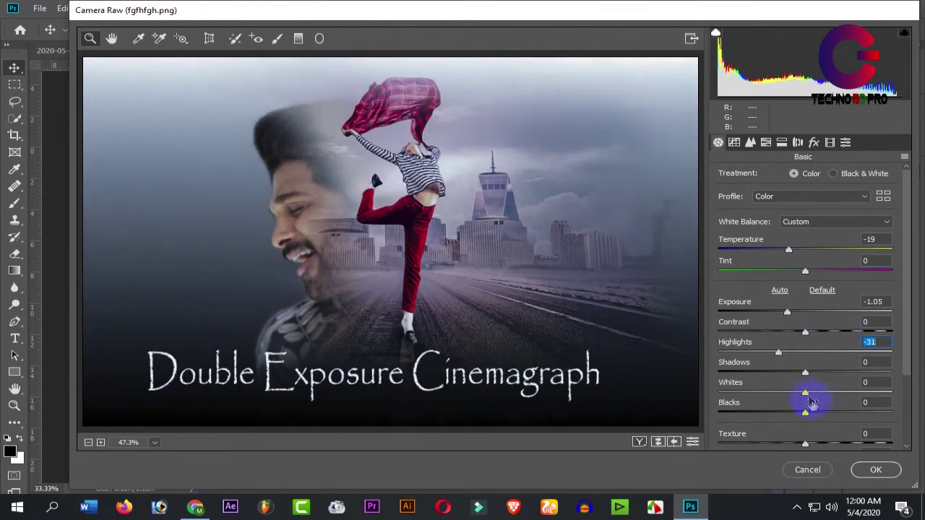
mouse_move(805, 392)
left_mouse_down()
mouse_move(849, 390)
mouse_move(834, 391)
left_mouse_up()
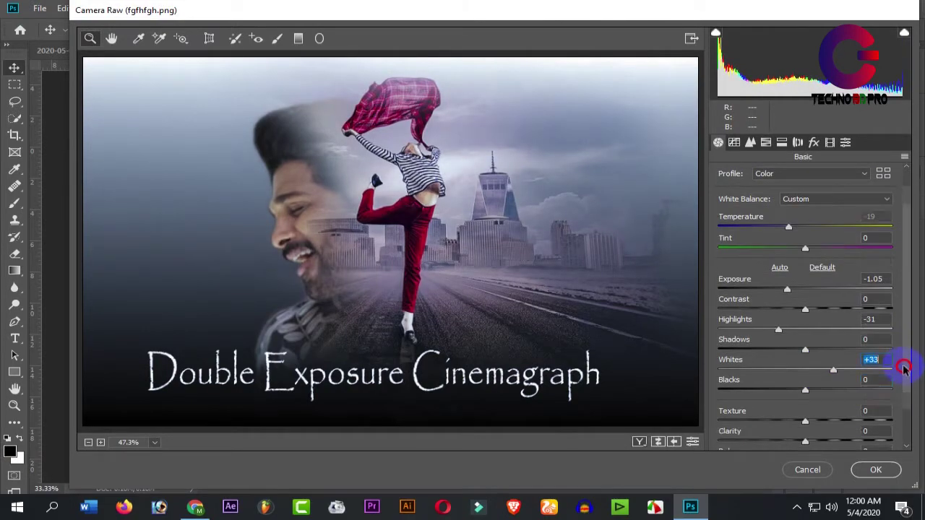
Set Blacks -41, Clarity +33 and Dehaze +47, then apply the Camera Raw grade
left_click_drag(909, 334, 904, 358)
left_click_drag(804, 354, 770, 356)
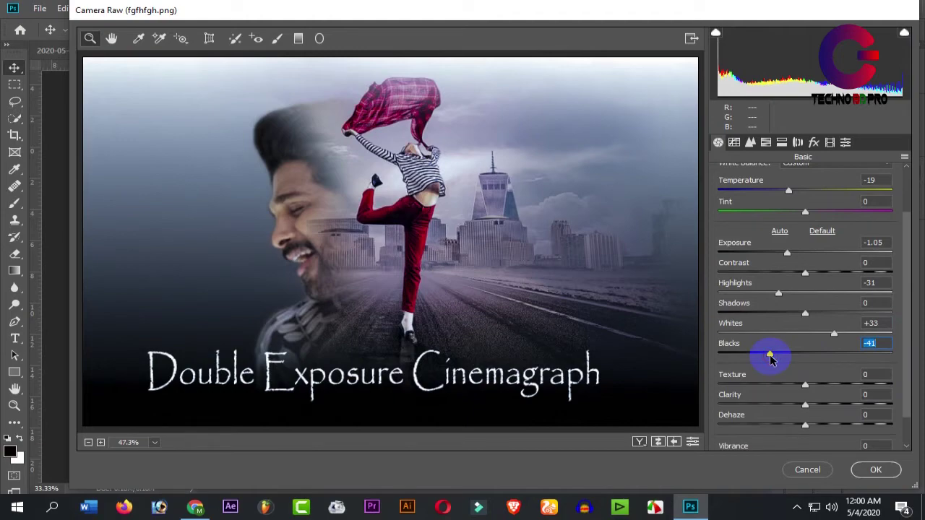
mouse_move(806, 409)
left_mouse_down()
mouse_move(871, 394)
mouse_move(889, 400)
mouse_move(756, 426)
mouse_move(876, 424)
mouse_move(851, 426)
left_mouse_up()
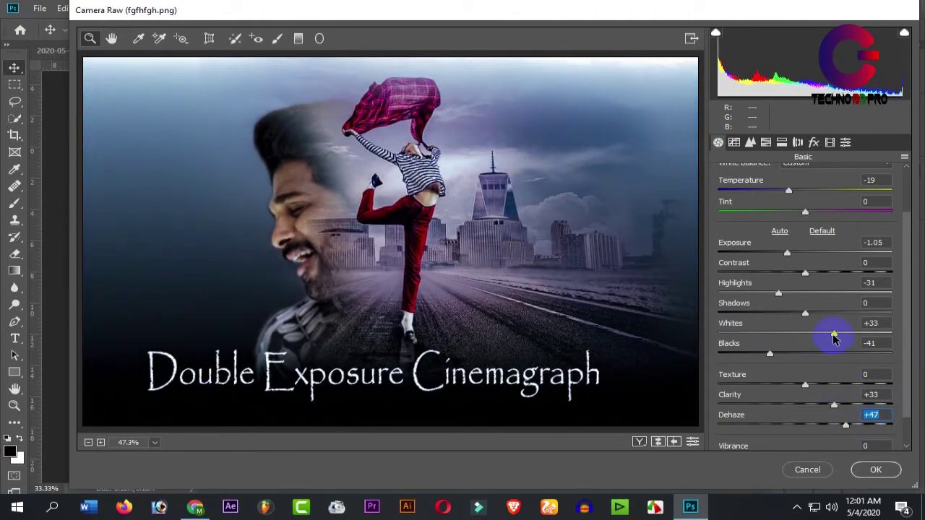
left_click(878, 471)
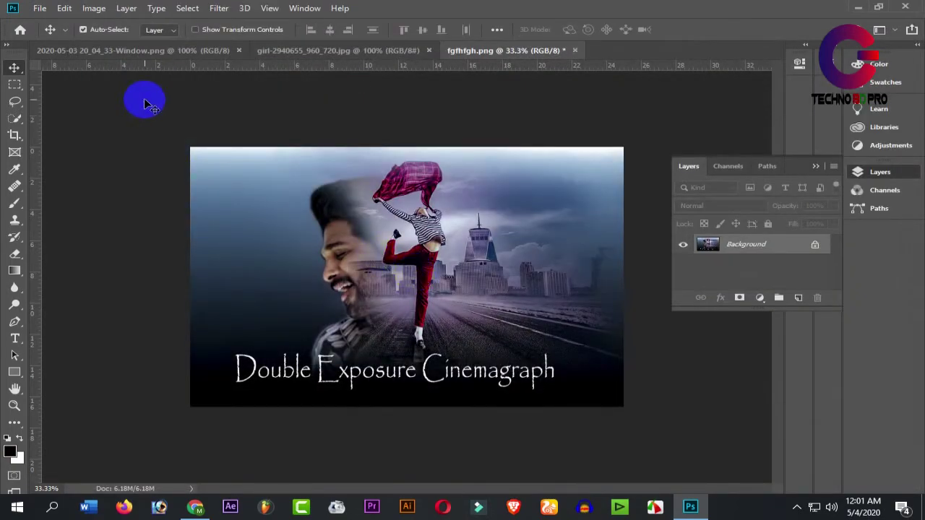
left_click(494, 150)
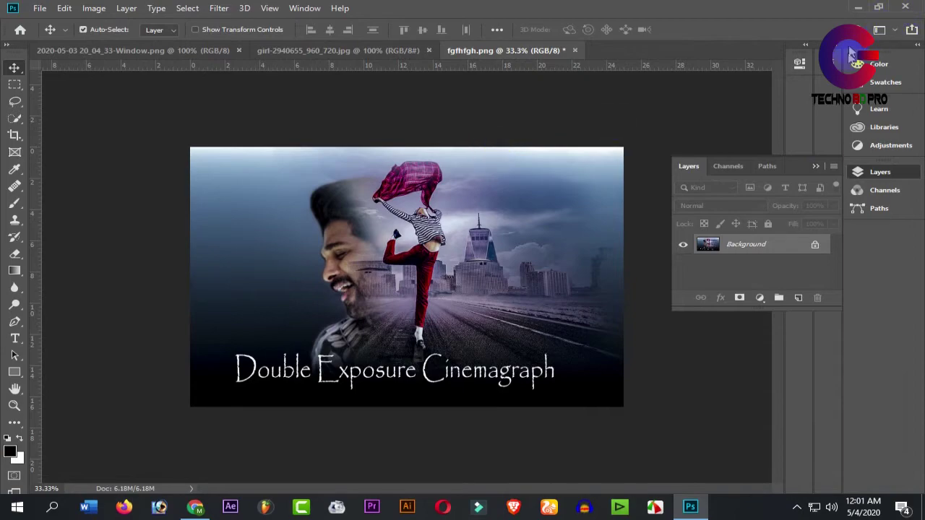
Minimise Photoshop to reveal the Windows desktop with the saved poster files
left_click(856, 8)
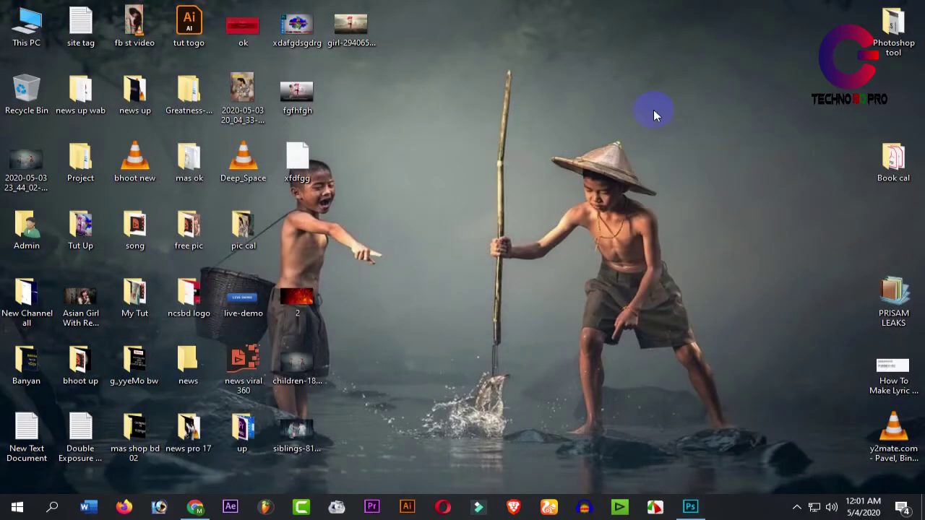